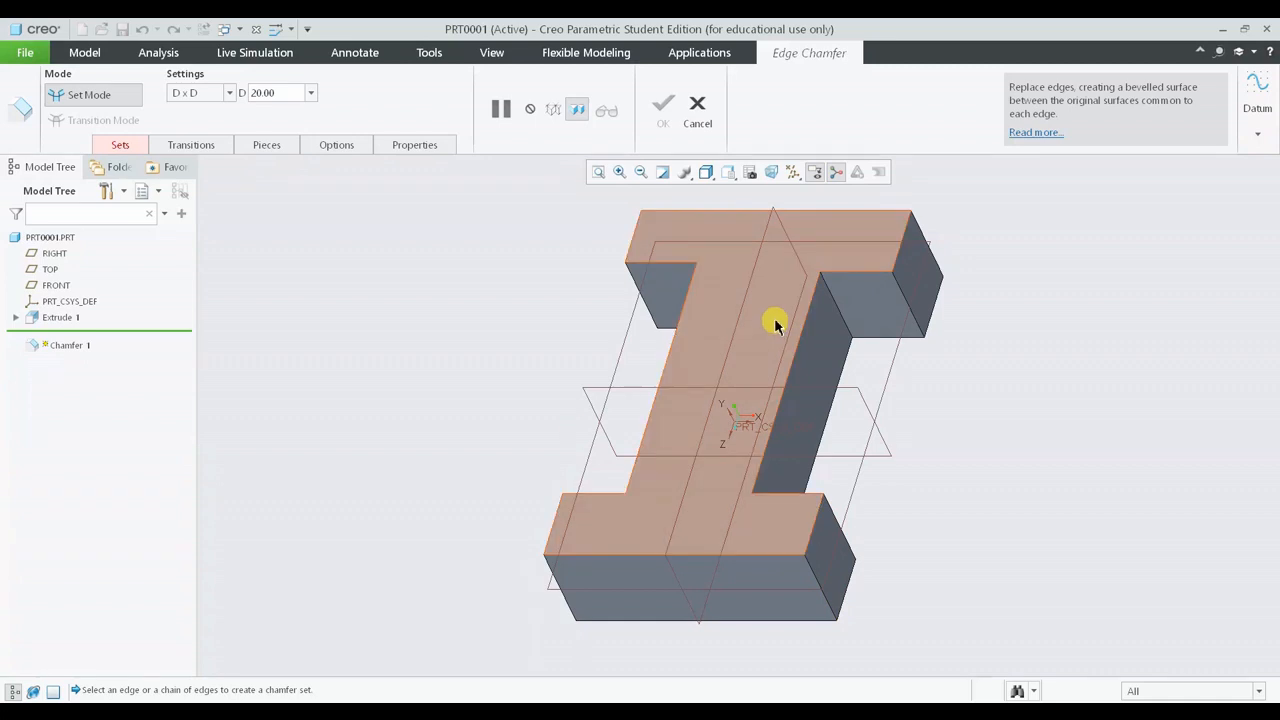
# - Select the long inner edge of the web's top face as the chamfer reference
pyautogui.scroll(5, 775, 323)
pyautogui.scroll(5, 854, 389)
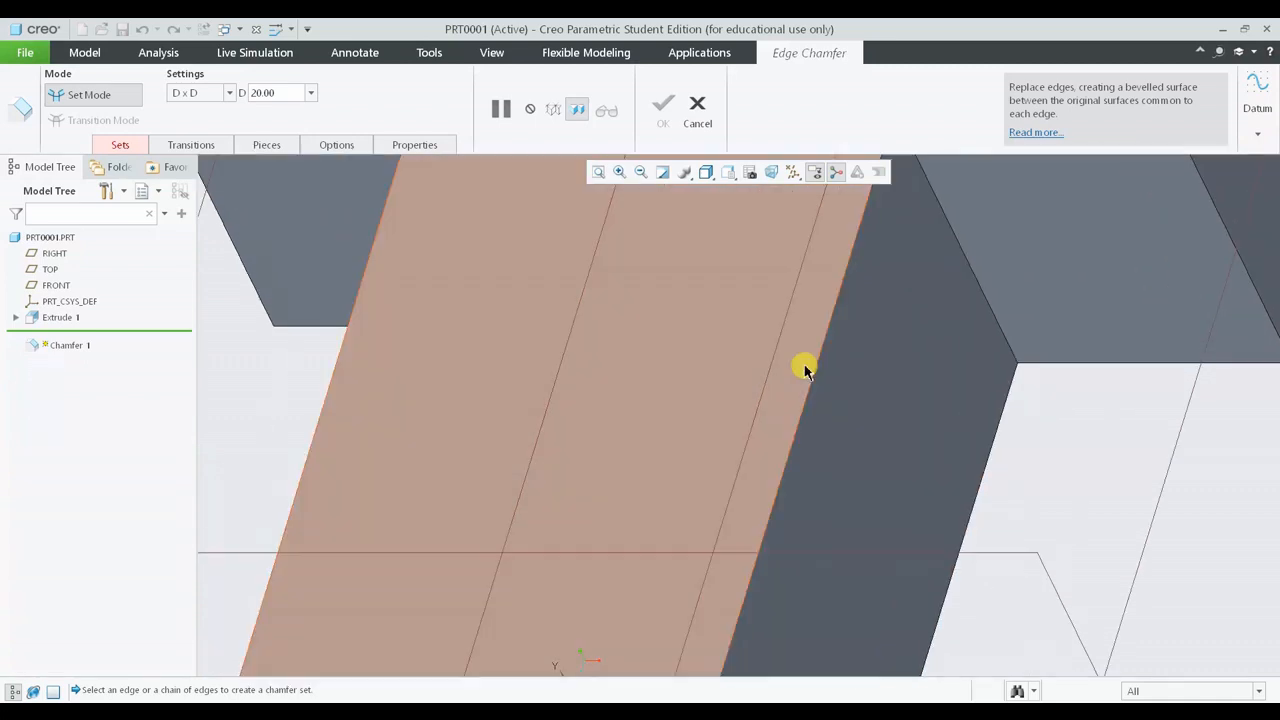
pyautogui.click(808, 378)
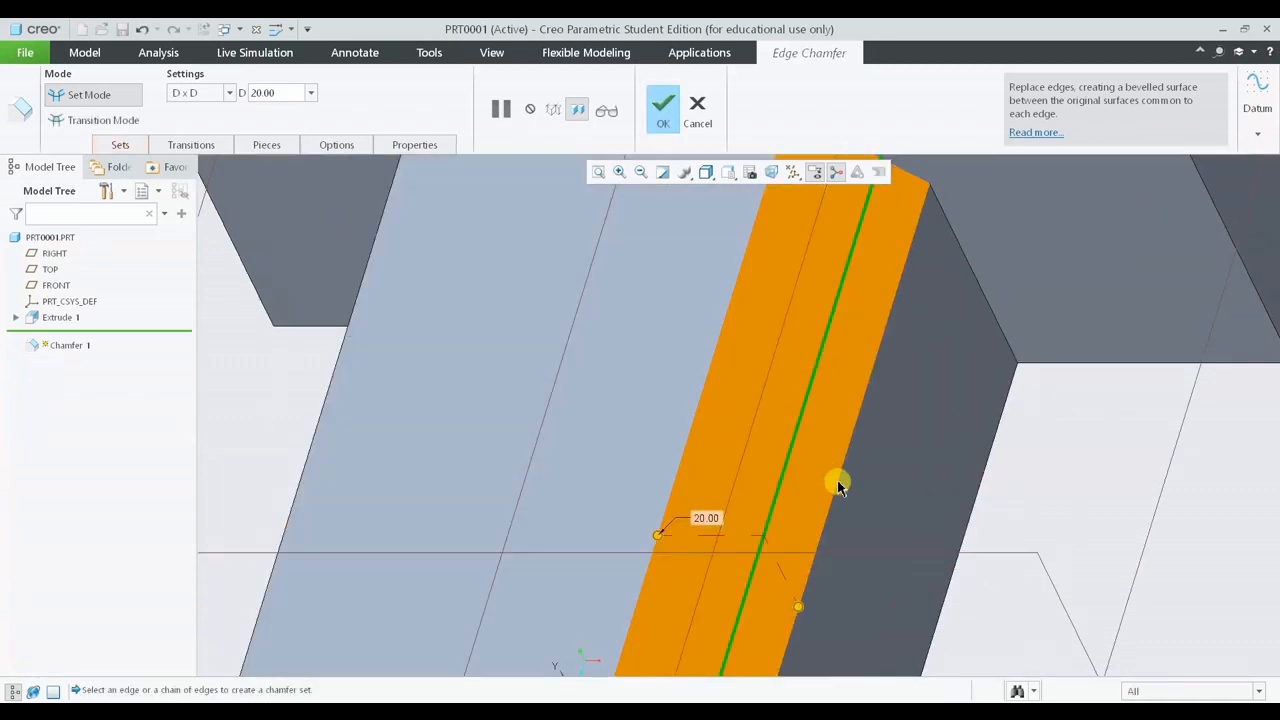
# - Set the chamfer distance D to 25
pyautogui.scroll(-5, 838, 520)
pyautogui.moveTo(841, 558)
pyautogui.mouseDown(button='middle')
pyautogui.moveTo(831, 486)
pyautogui.moveTo(845, 530)
pyautogui.moveTo(860, 509)
pyautogui.moveTo(829, 509)
pyautogui.moveTo(814, 466)
pyautogui.mouseUp(button='middle')
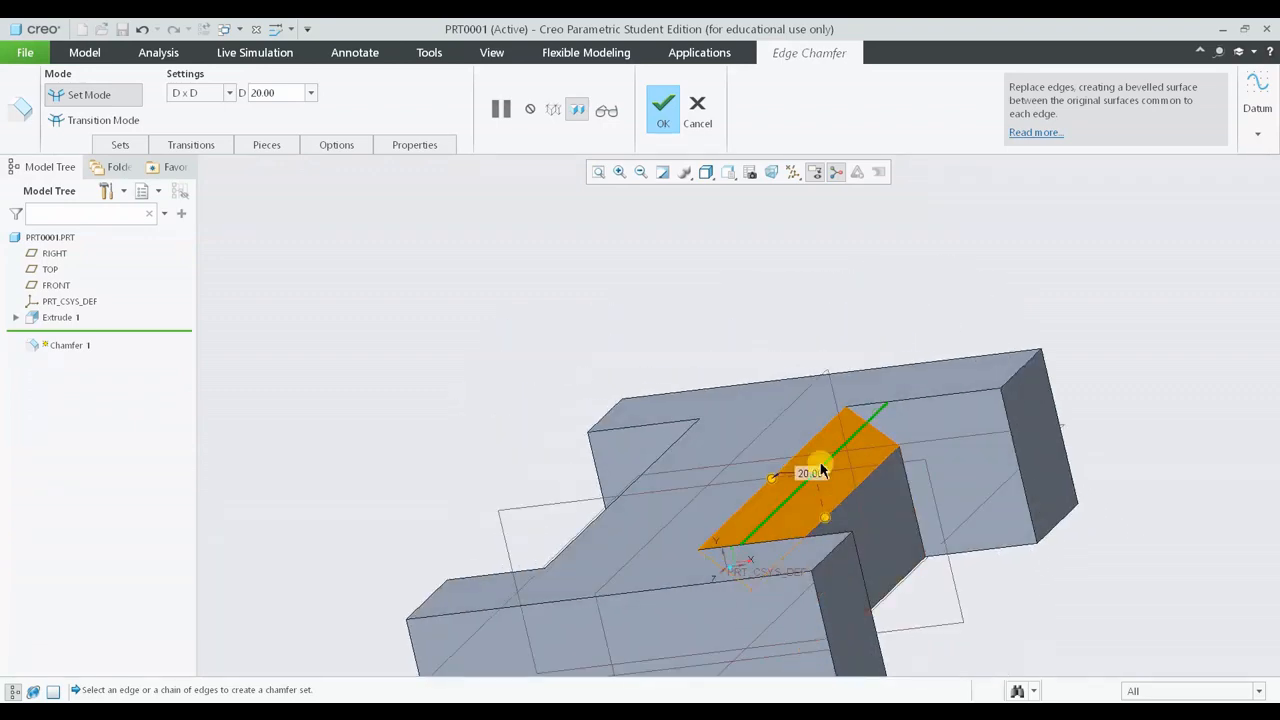
pyautogui.moveTo(653, 478); pyautogui.dragTo(806, 440, button='middle')
pyautogui.moveTo(886, 551); pyautogui.dragTo(857, 558, button='middle')
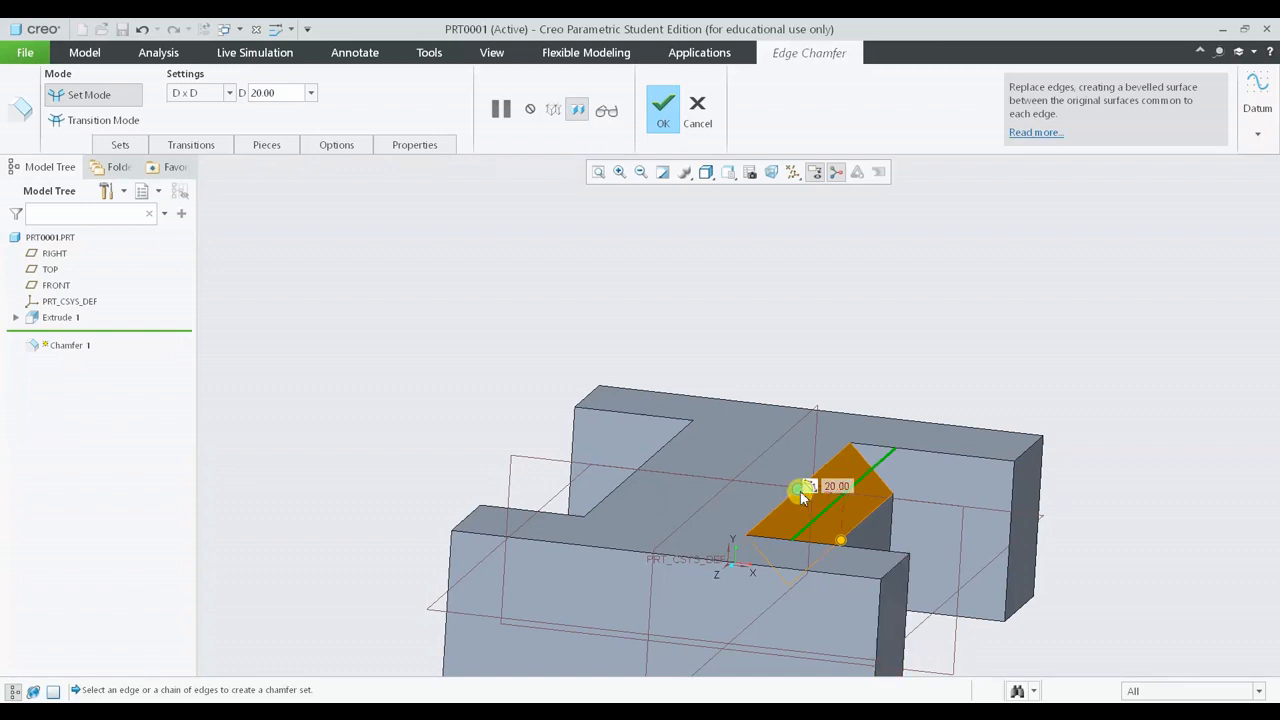
pyautogui.moveTo(800, 491)
pyautogui.mouseDown()
pyautogui.moveTo(766, 489)
pyautogui.moveTo(810, 496)
pyautogui.mouseUp()
pyautogui.doubleClick(272, 92)
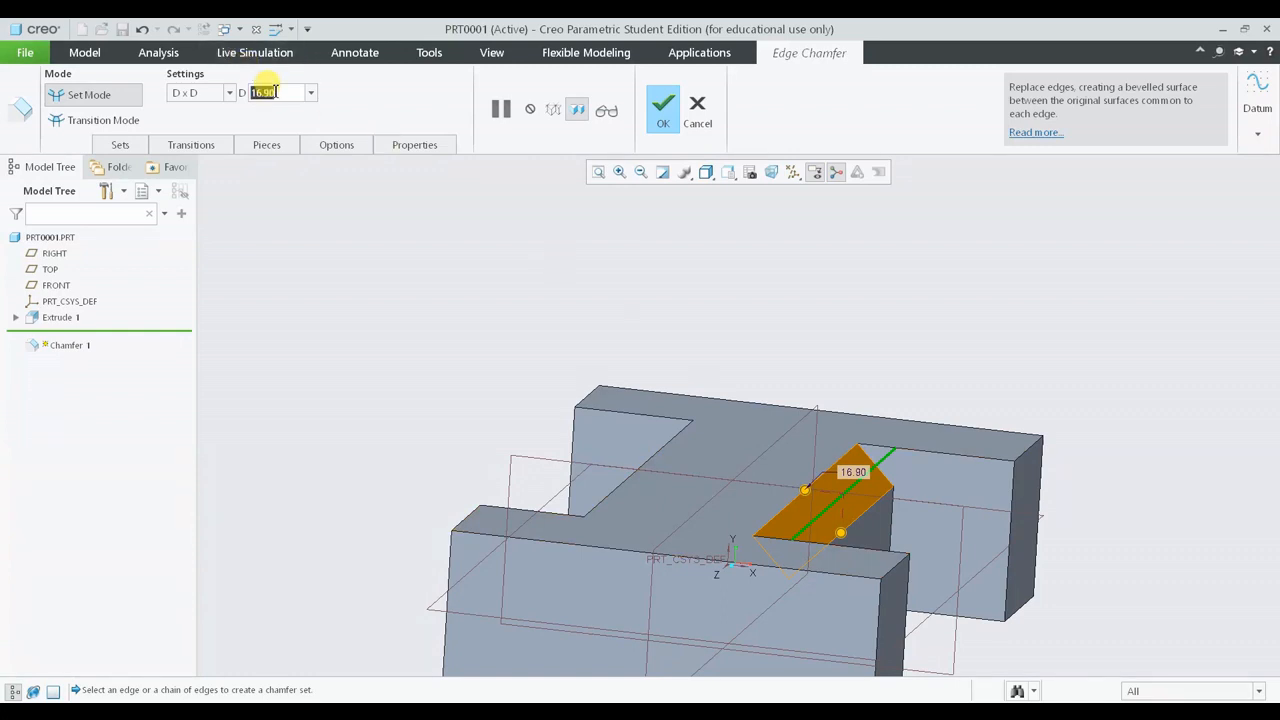
pyautogui.write('25')
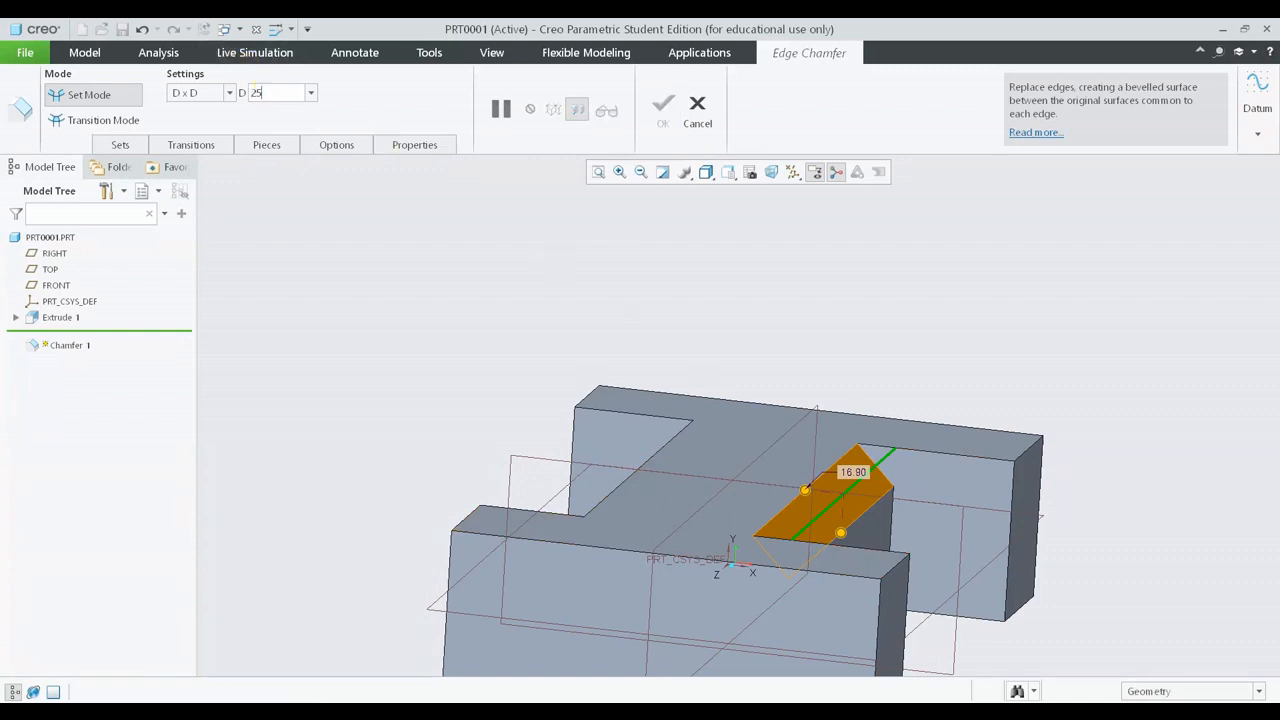
pyautogui.press('Return')
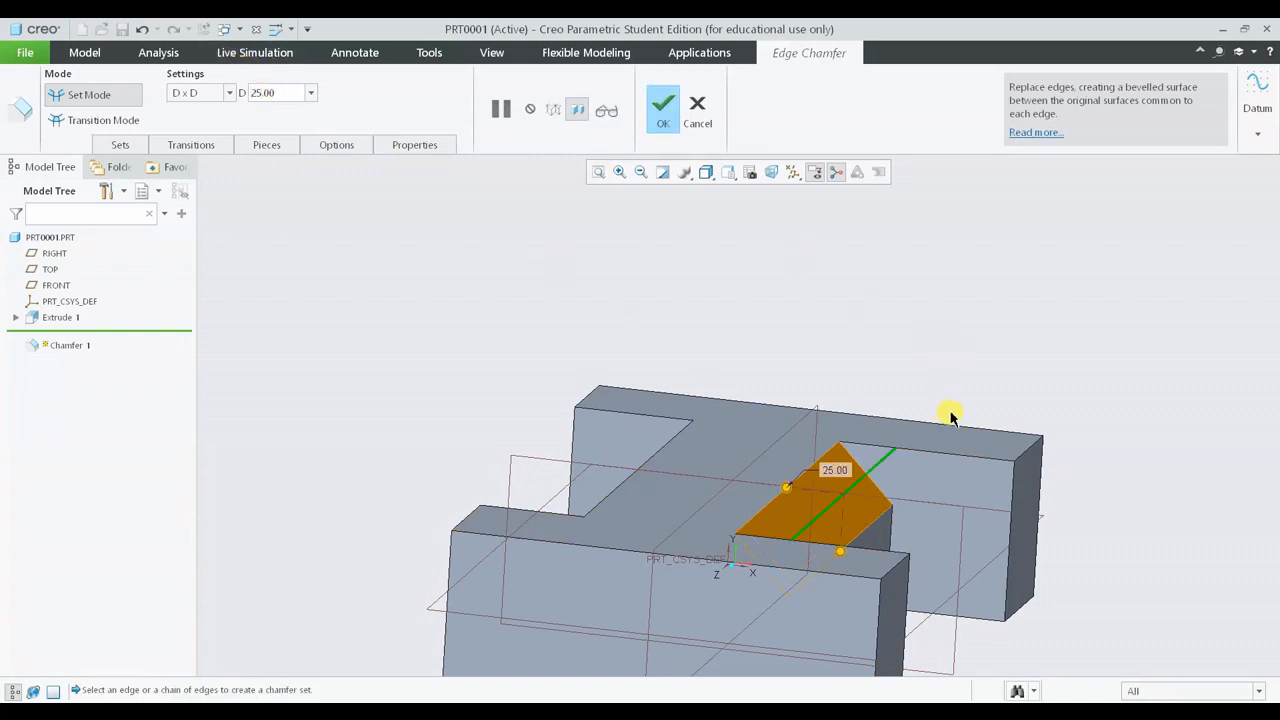
# - Complete the D x D chamfer on the selected edge
pyautogui.moveTo(950, 416); pyautogui.dragTo(900, 316, button='middle')
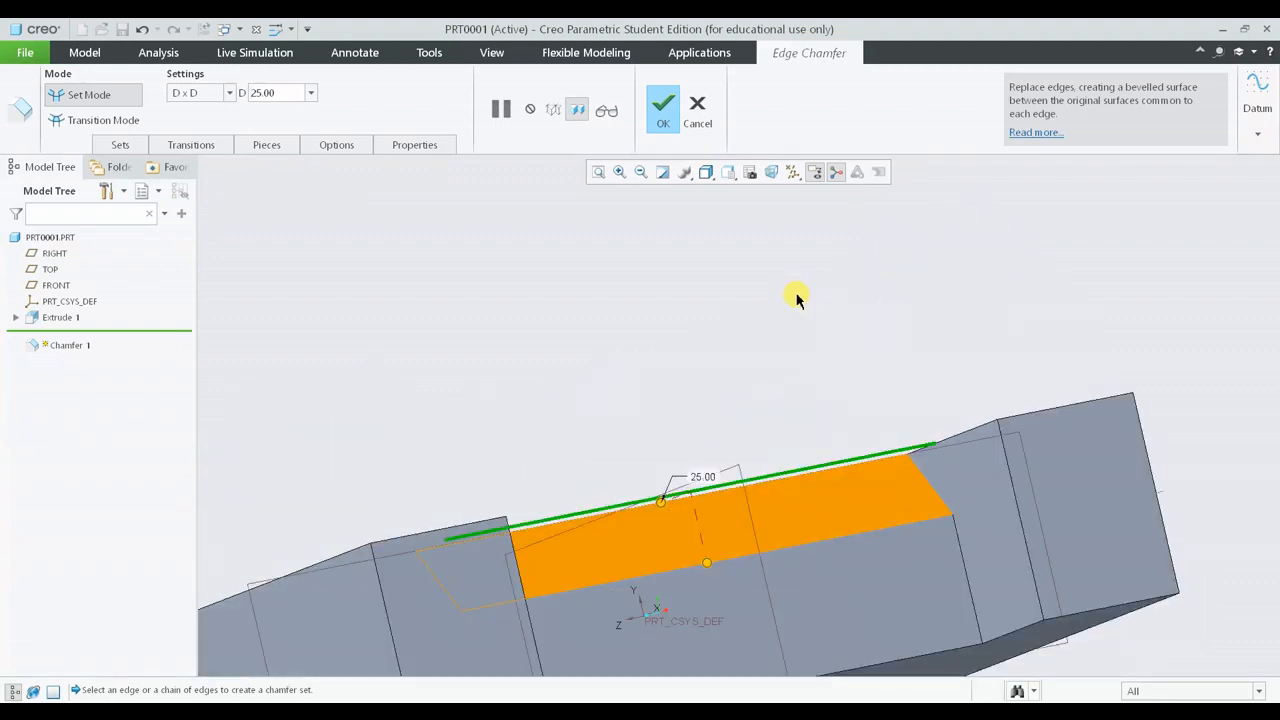
pyautogui.middleClick(797, 300)
pyautogui.scroll(5, 797, 300)
pyautogui.moveTo(783, 316); pyautogui.dragTo(896, 371, button='middle')
pyautogui.click(1014, 366)
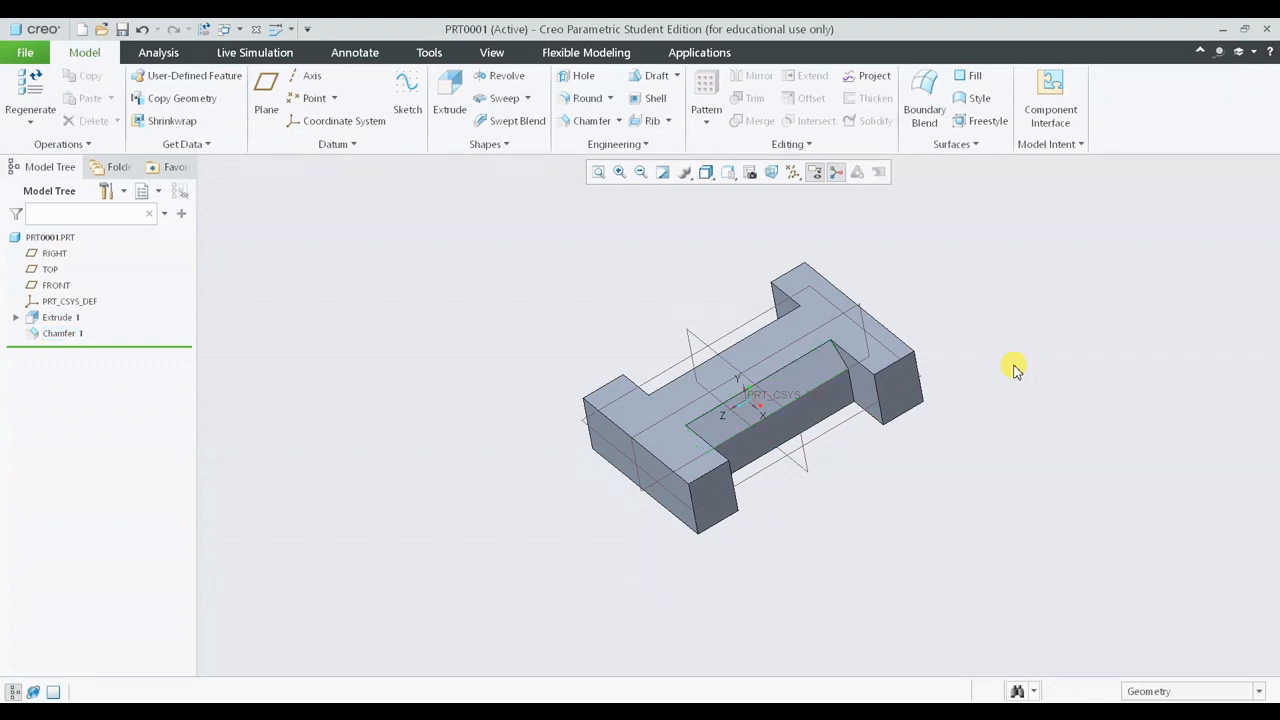
# - Reopen Chamfer 1 for editing and open its sets list
pyautogui.moveTo(797, 463); pyautogui.dragTo(810, 506, button='middle')
pyautogui.click(76, 336)
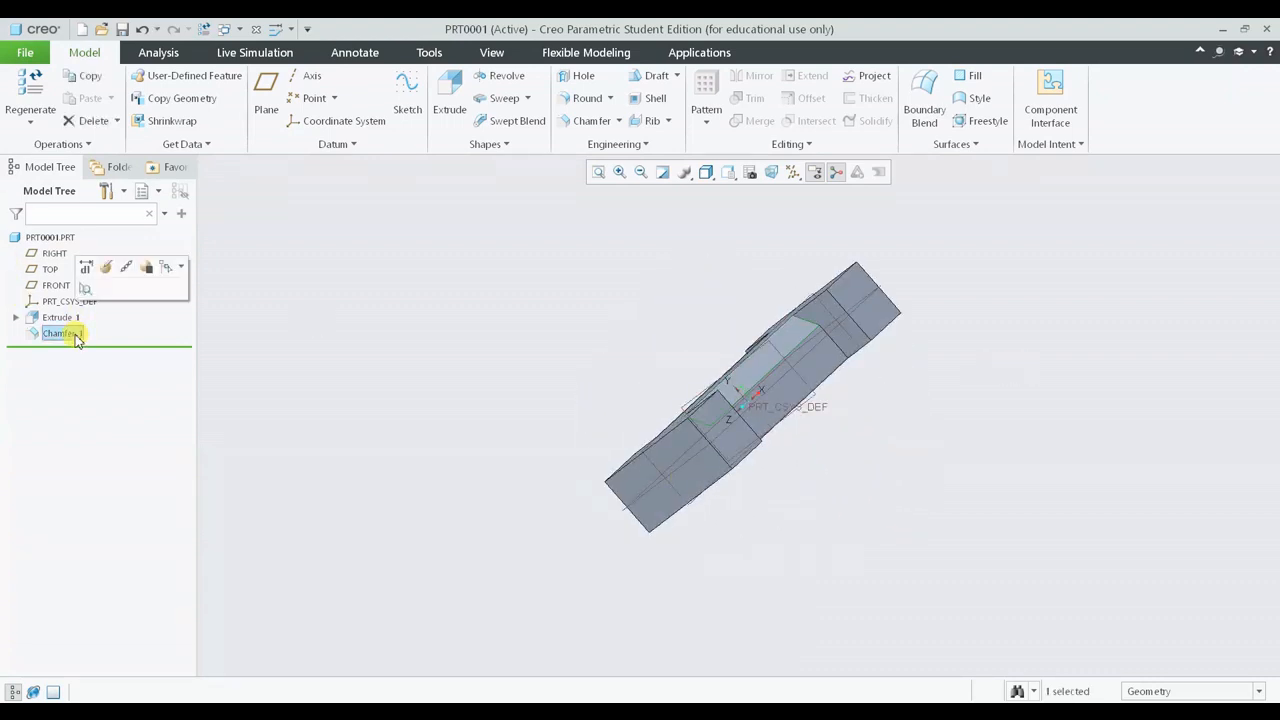
pyautogui.click(106, 268)
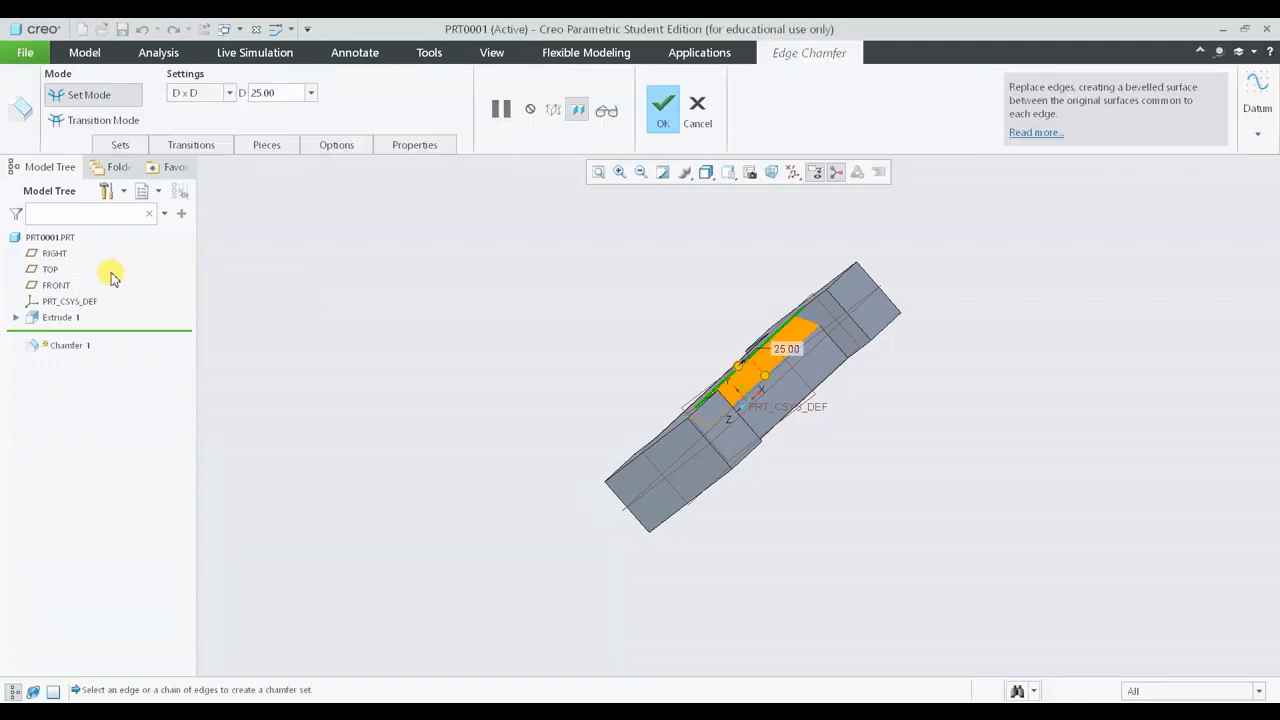
pyautogui.moveTo(445, 321); pyautogui.dragTo(574, 294, button='middle')
pyautogui.scroll(-3, 755, 259)
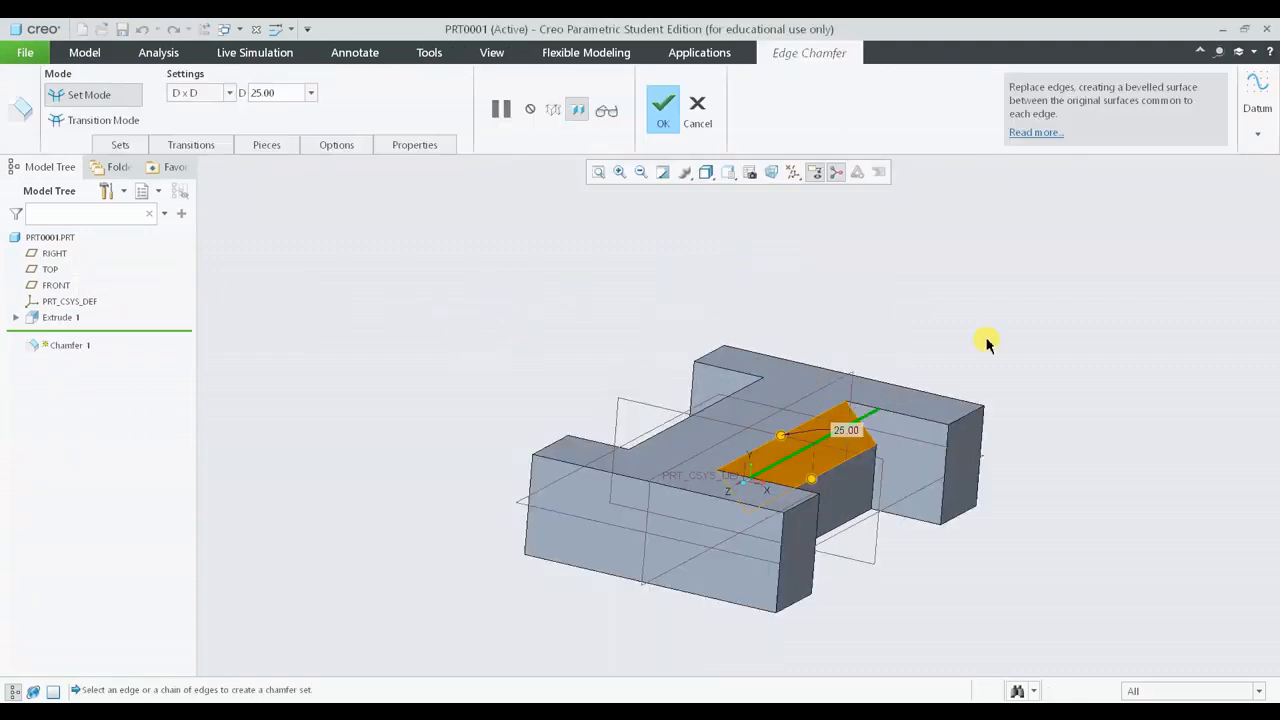
pyautogui.click(119, 146)
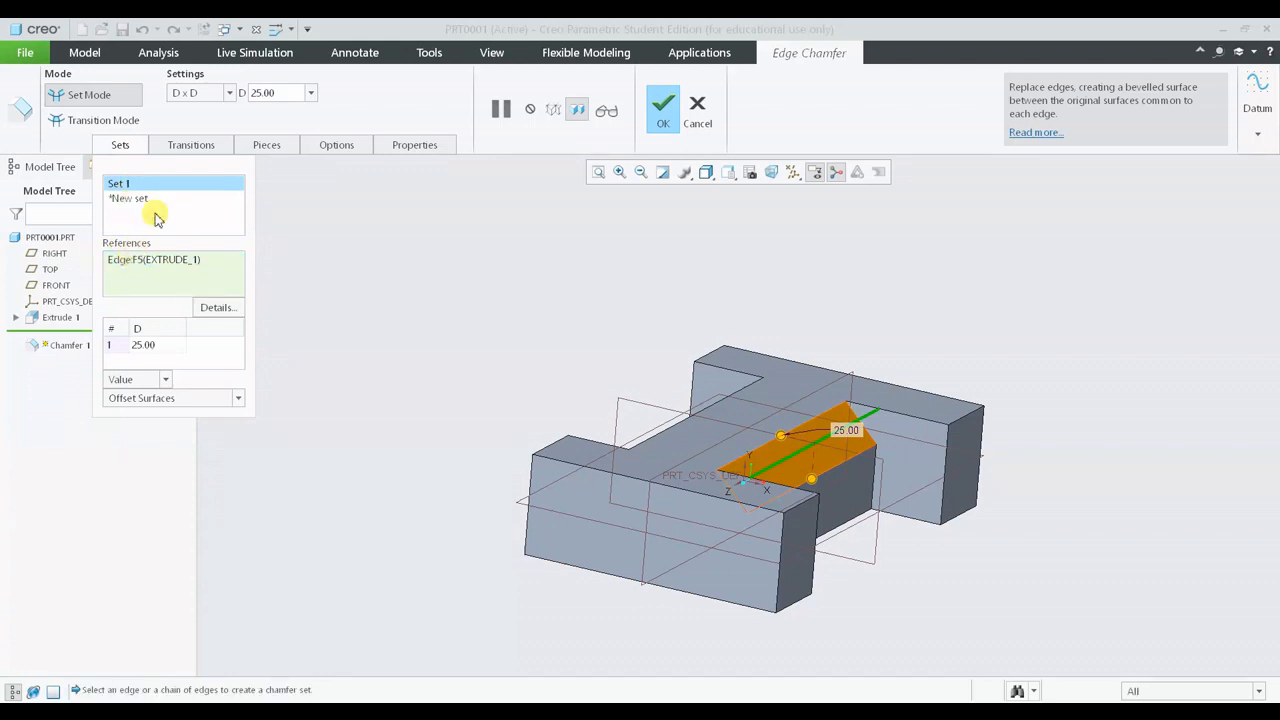
# - Add a second chamfer set containing the web's opposite long edge and the outer flange edges
pyautogui.moveTo(966, 532); pyautogui.dragTo(820, 489, button='middle')
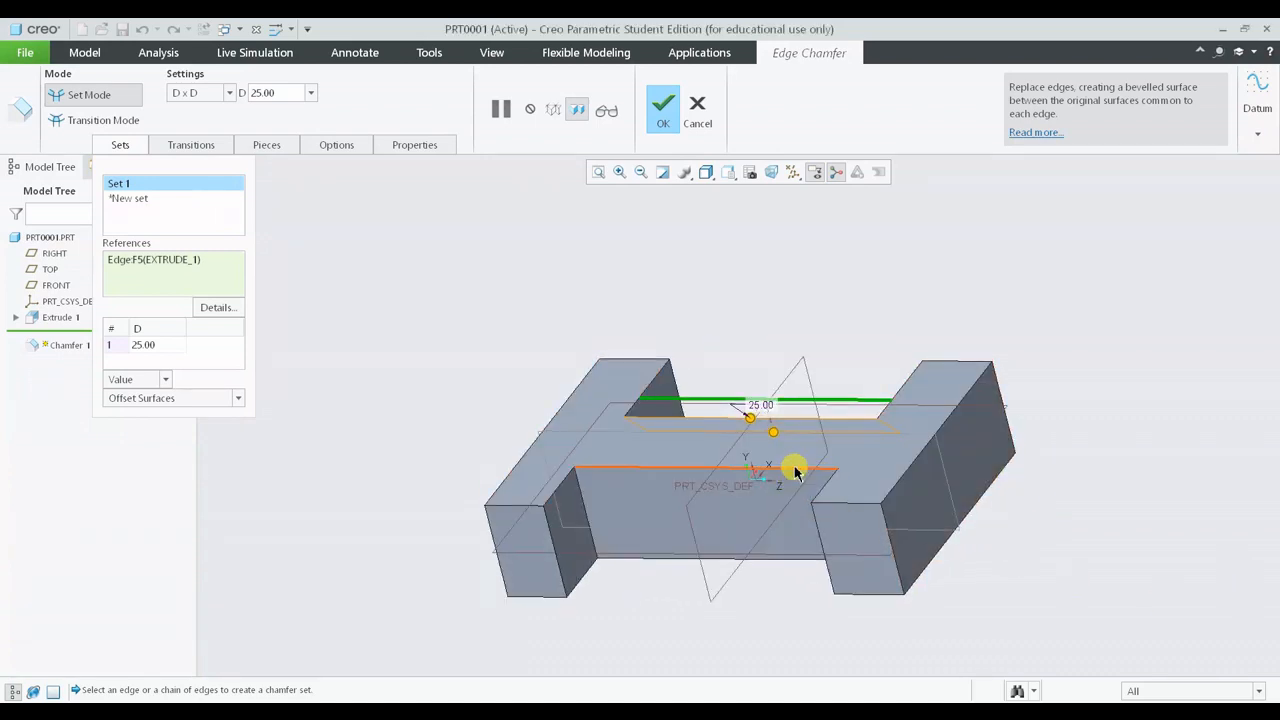
pyautogui.click(795, 469)
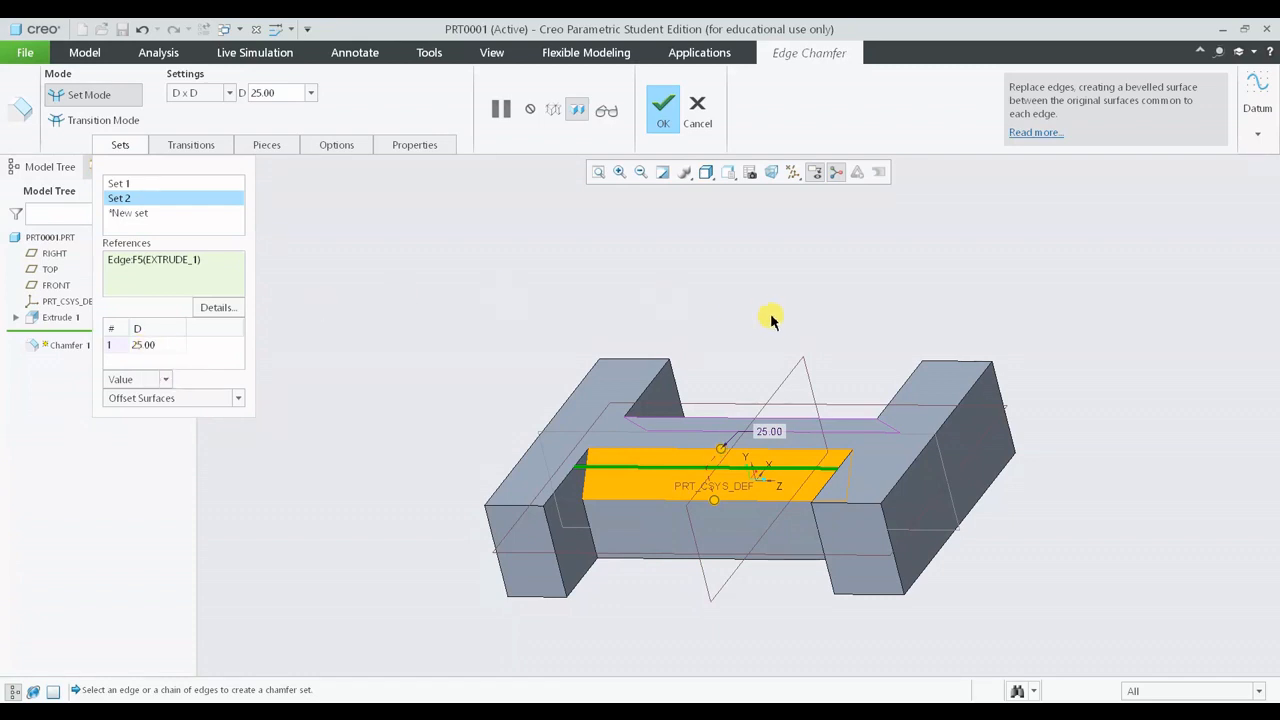
pyautogui.keyDown('ctrl'); pyautogui.click(852, 506); pyautogui.keyUp('ctrl')
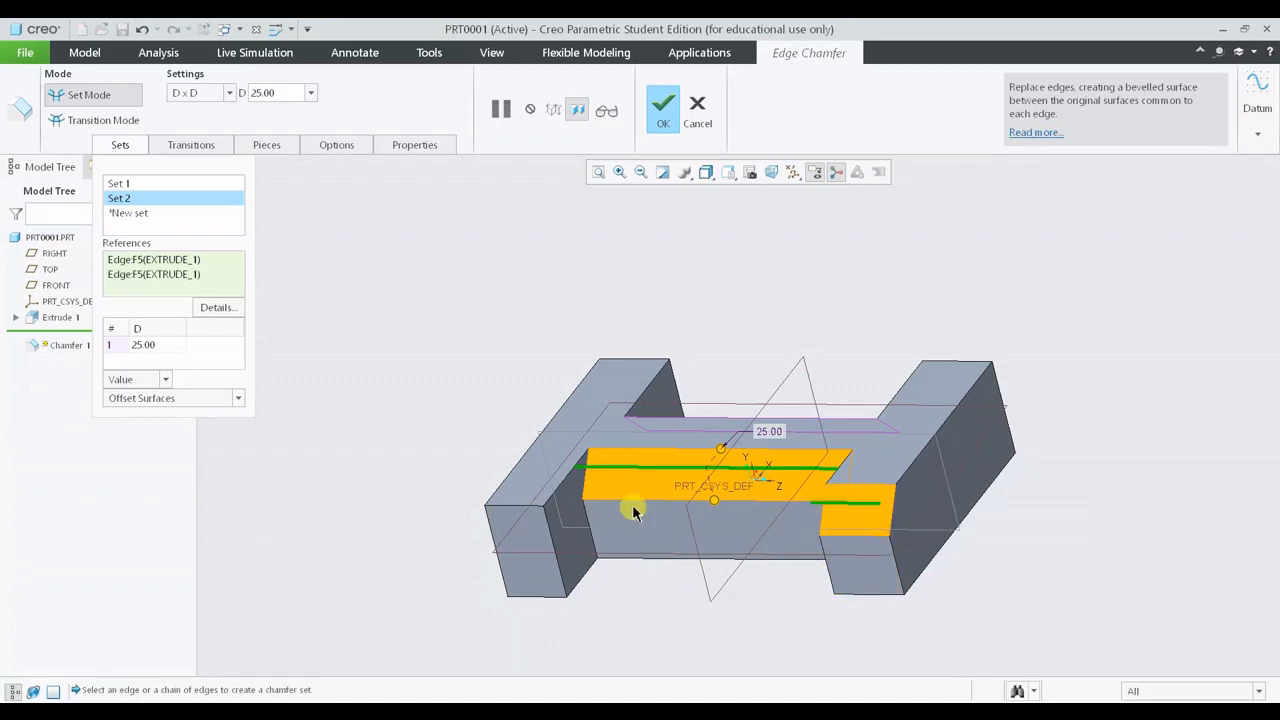
pyautogui.keyDown('ctrl'); pyautogui.click(507, 508); pyautogui.keyUp('ctrl')
pyautogui.moveTo(842, 513); pyautogui.dragTo(846, 453, button='middle')
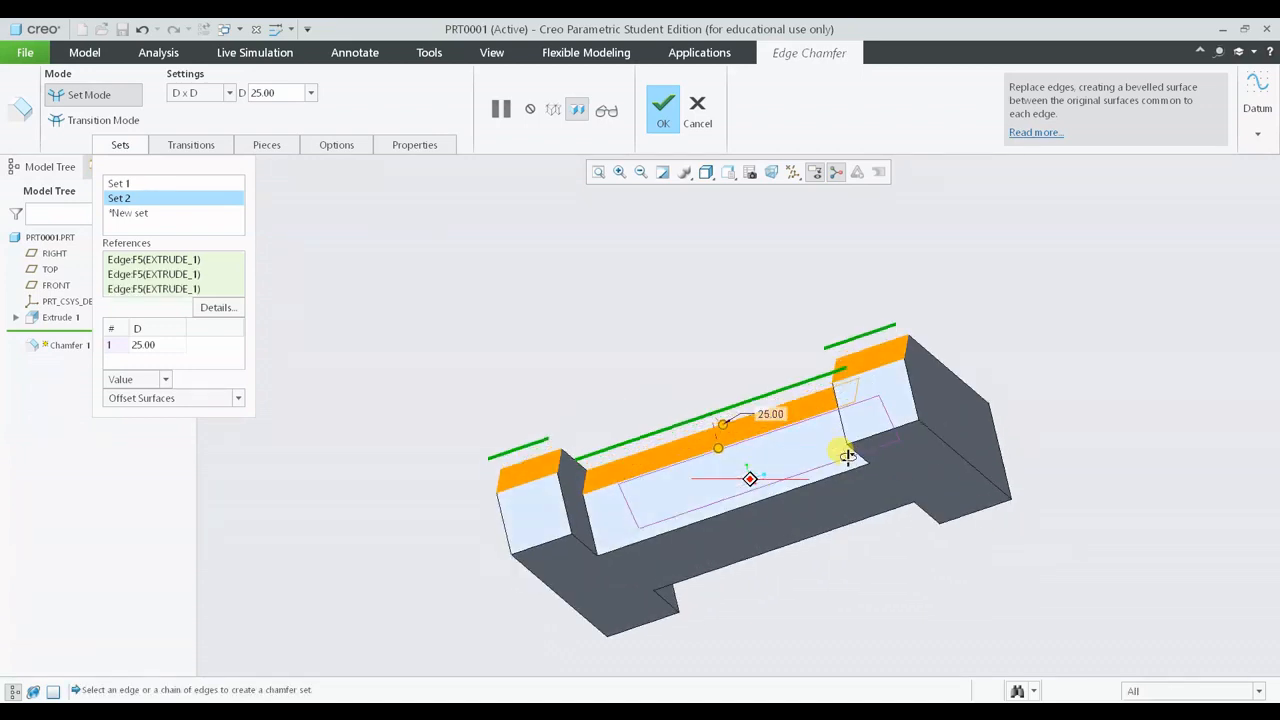
pyautogui.keyDown('ctrl'); pyautogui.click(530, 552); pyautogui.keyUp('ctrl')
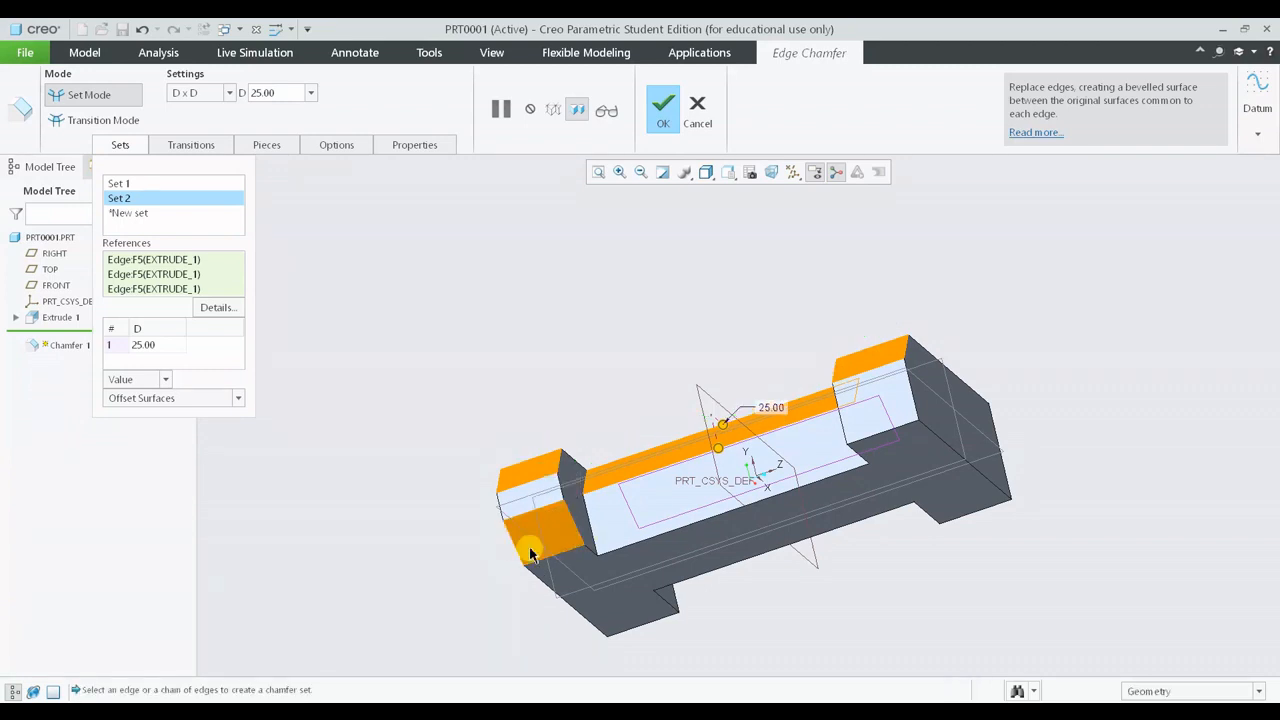
pyautogui.keyDown('ctrl'); pyautogui.click(895, 437); pyautogui.keyUp('ctrl')
pyautogui.moveTo(894, 429); pyautogui.dragTo(623, 466, button='middle')
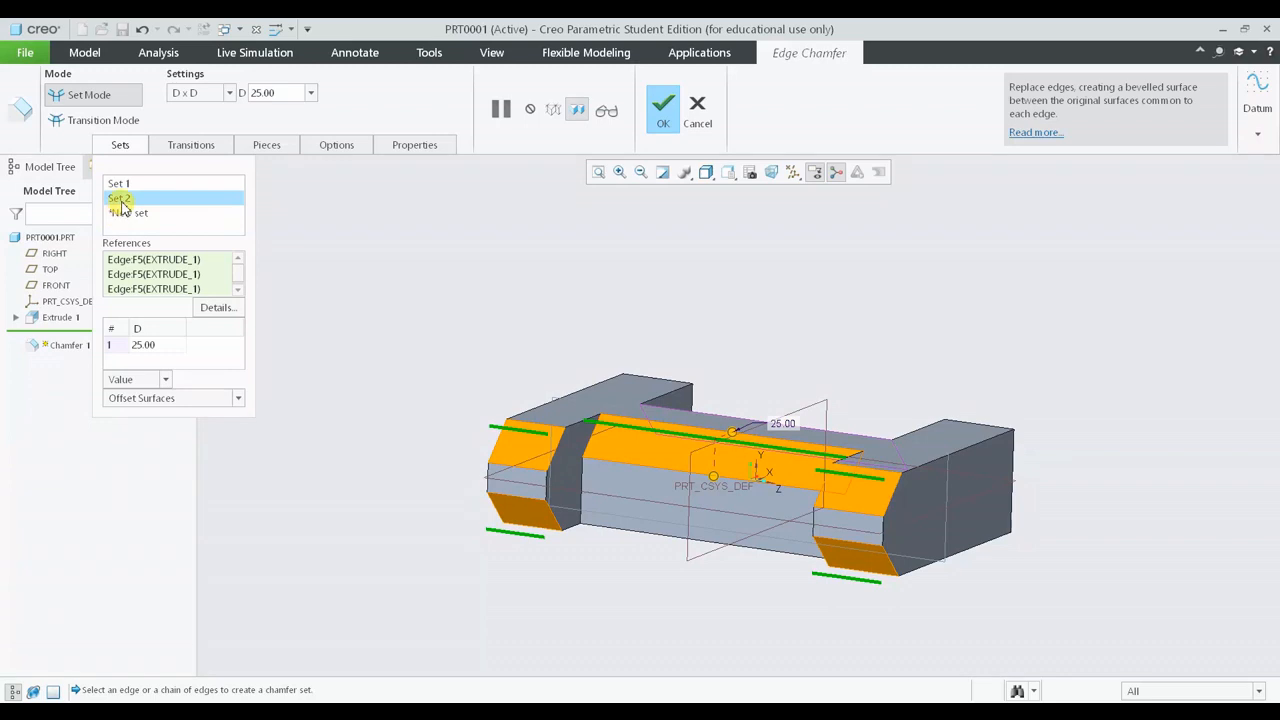
# - Review the second set's edge references and switch back to Set 1
pyautogui.click(238, 289)
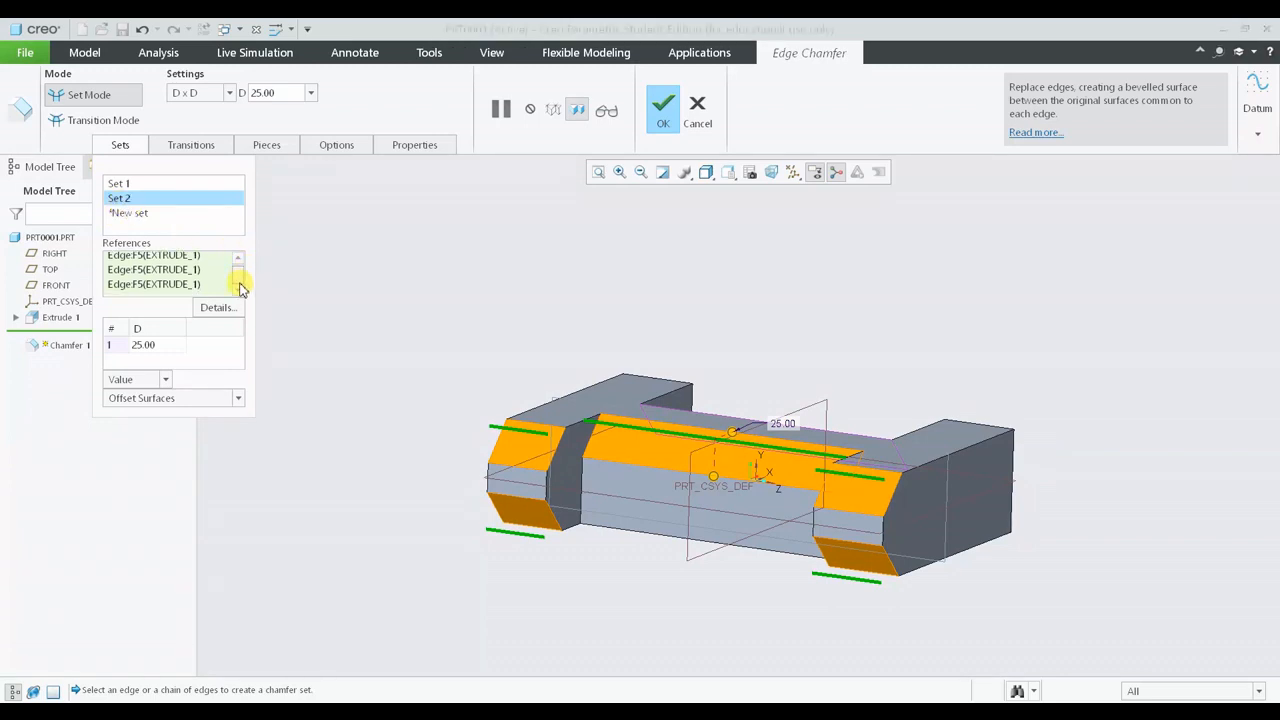
pyautogui.moveTo(239, 284); pyautogui.dragTo(239, 272)
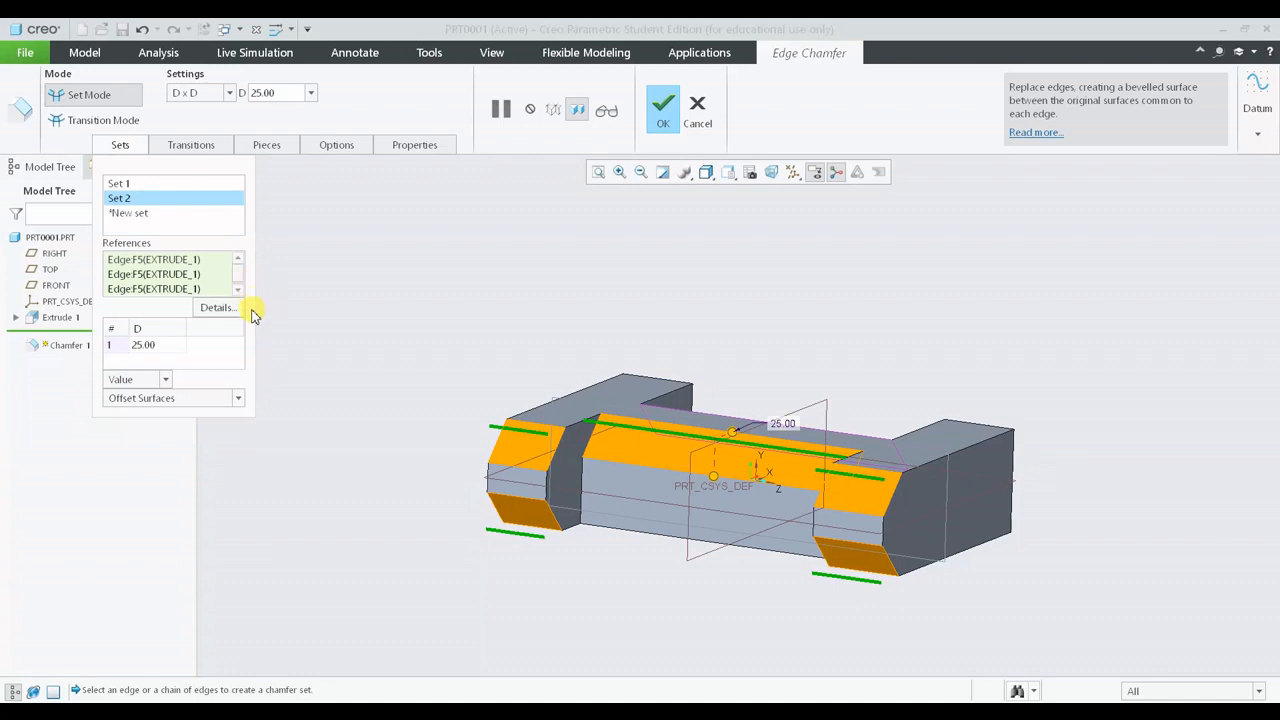
pyautogui.click(160, 184)
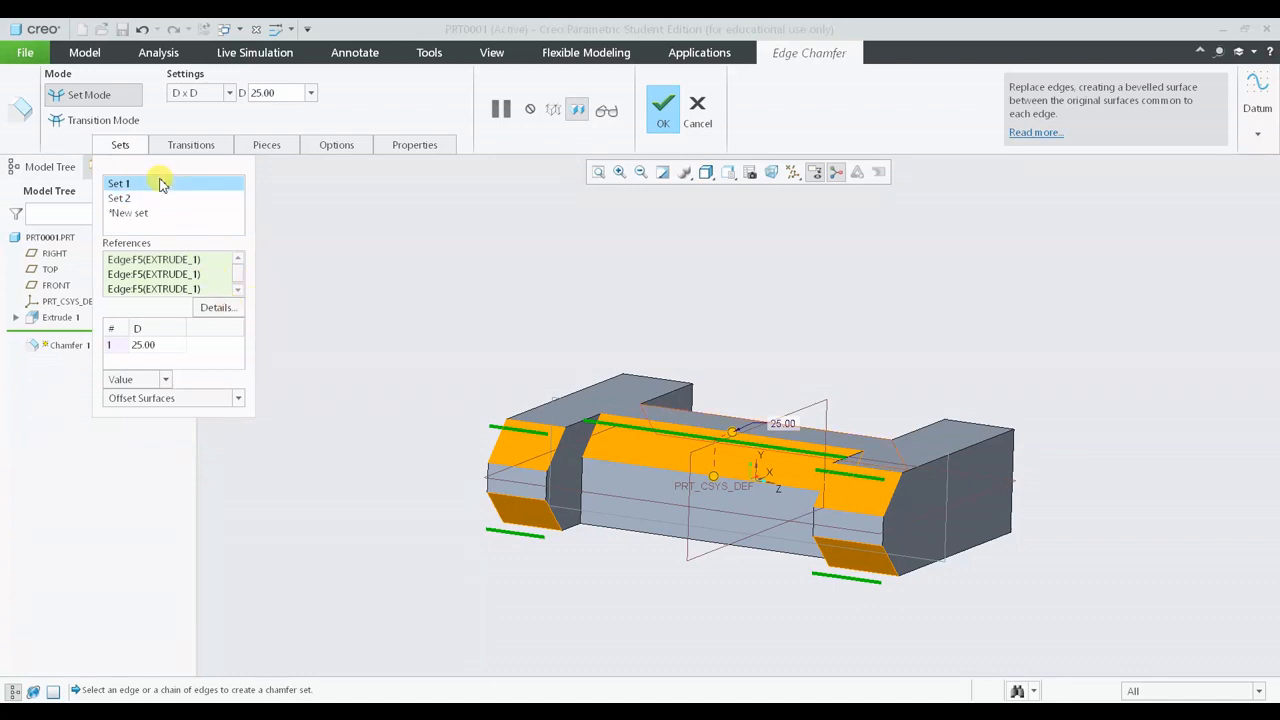
# - Apply the redefined two-set chamfer
pyautogui.moveTo(950, 502); pyautogui.dragTo(716, 400, button='middle')
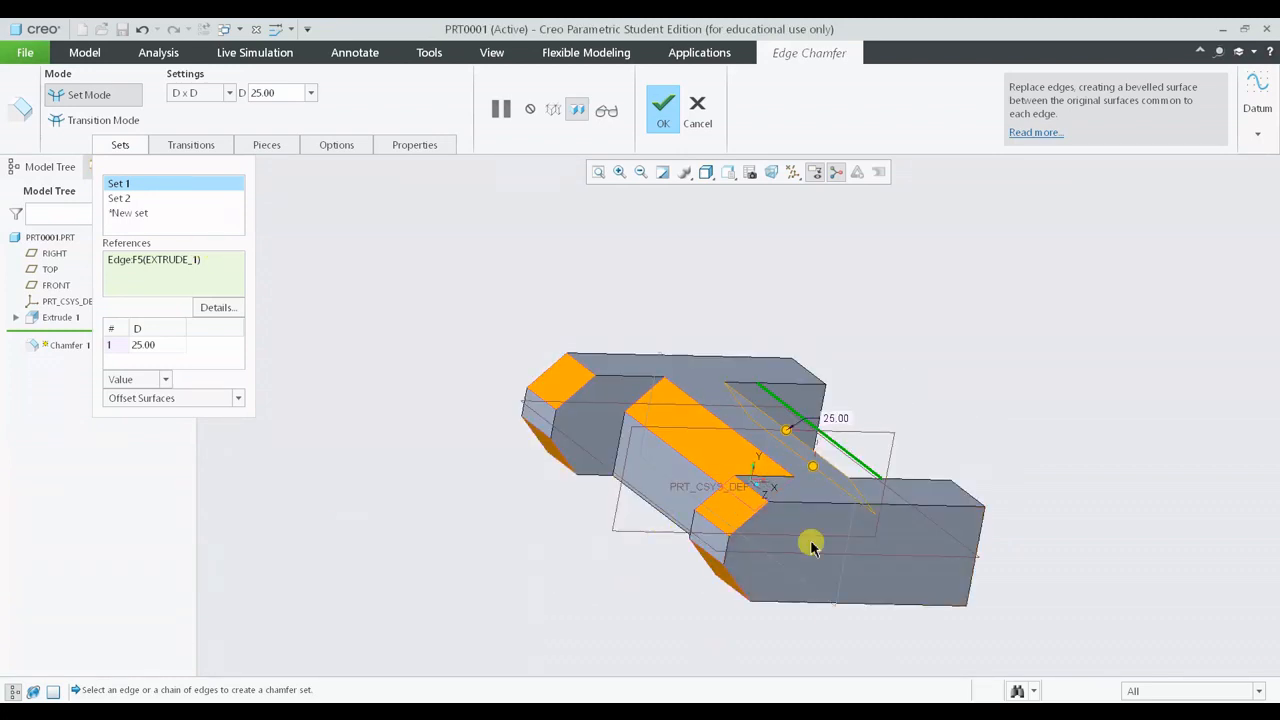
pyautogui.scroll(-2, 970, 312)
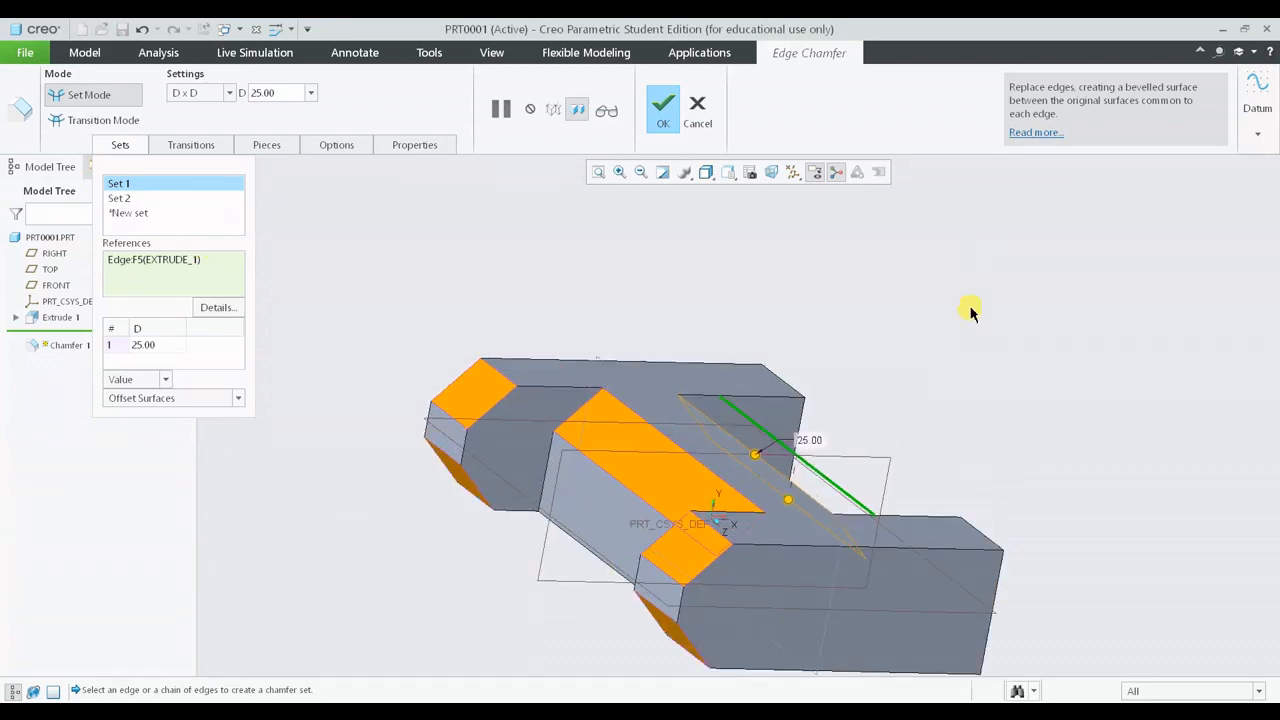
pyautogui.click(663, 106)
pyautogui.moveTo(1024, 425)
pyautogui.mouseDown(button='middle')
pyautogui.moveTo(1037, 429)
pyautogui.moveTo(971, 417)
pyautogui.moveTo(929, 451)
pyautogui.moveTo(1017, 337)
pyautogui.moveTo(1017, 409)
pyautogui.moveTo(1031, 423)
pyautogui.moveTo(1134, 423)
pyautogui.moveTo(1054, 405)
pyautogui.mouseUp(button='middle')
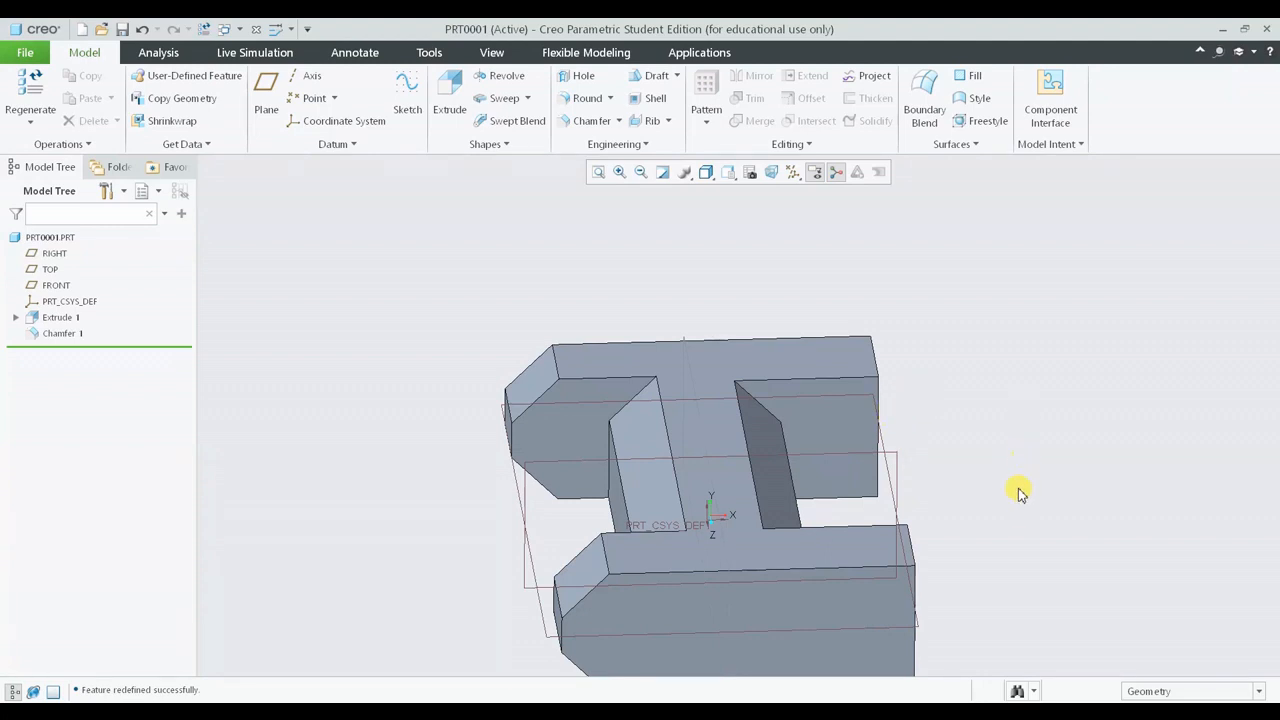
# - Select the flange's outer top edge and start a new chamfer on it
pyautogui.click(869, 572)
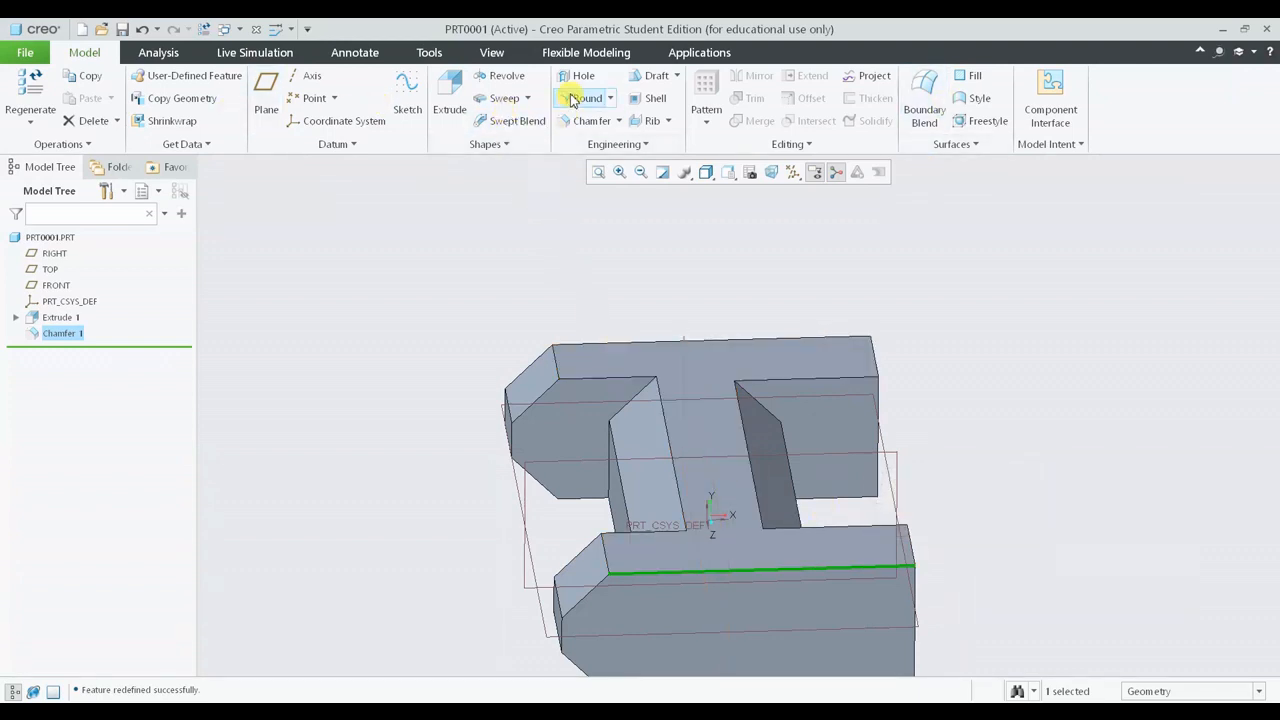
pyautogui.click(1011, 554)
pyautogui.moveTo(1011, 554); pyautogui.dragTo(971, 523, button='middle')
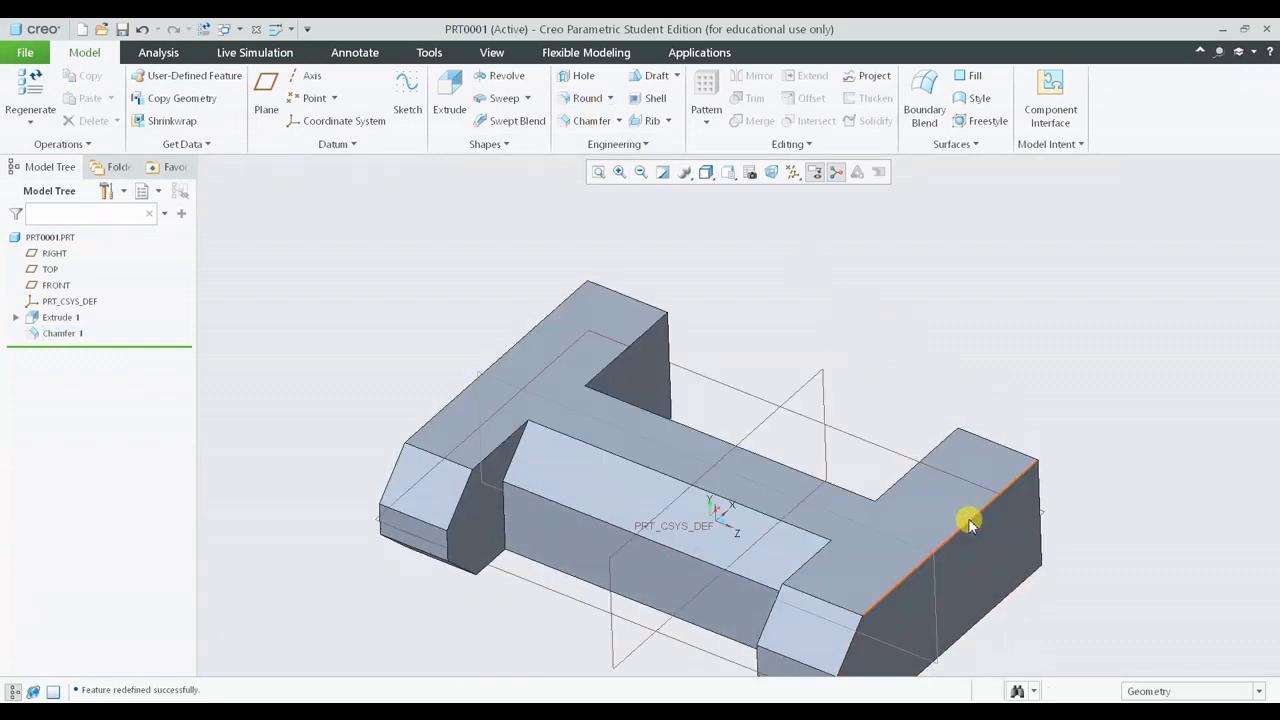
pyautogui.click(968, 520)
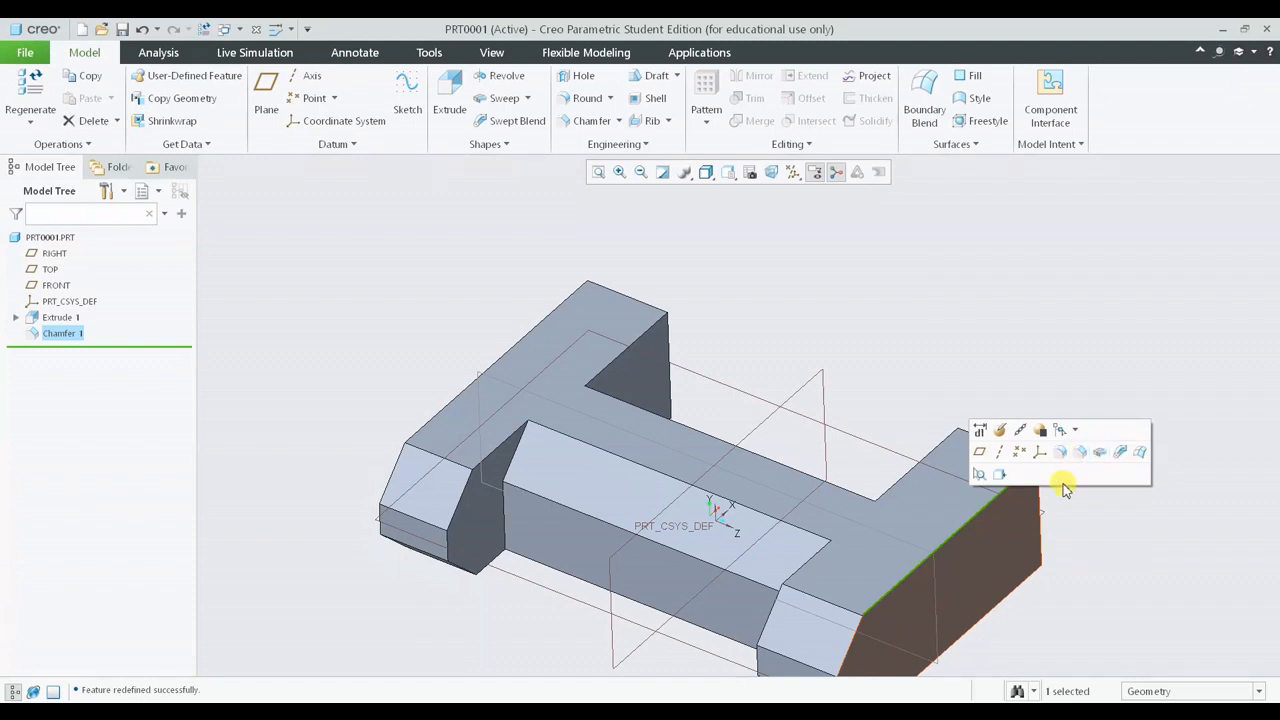
pyautogui.moveTo(961, 576); pyautogui.dragTo(961, 558, button='middle')
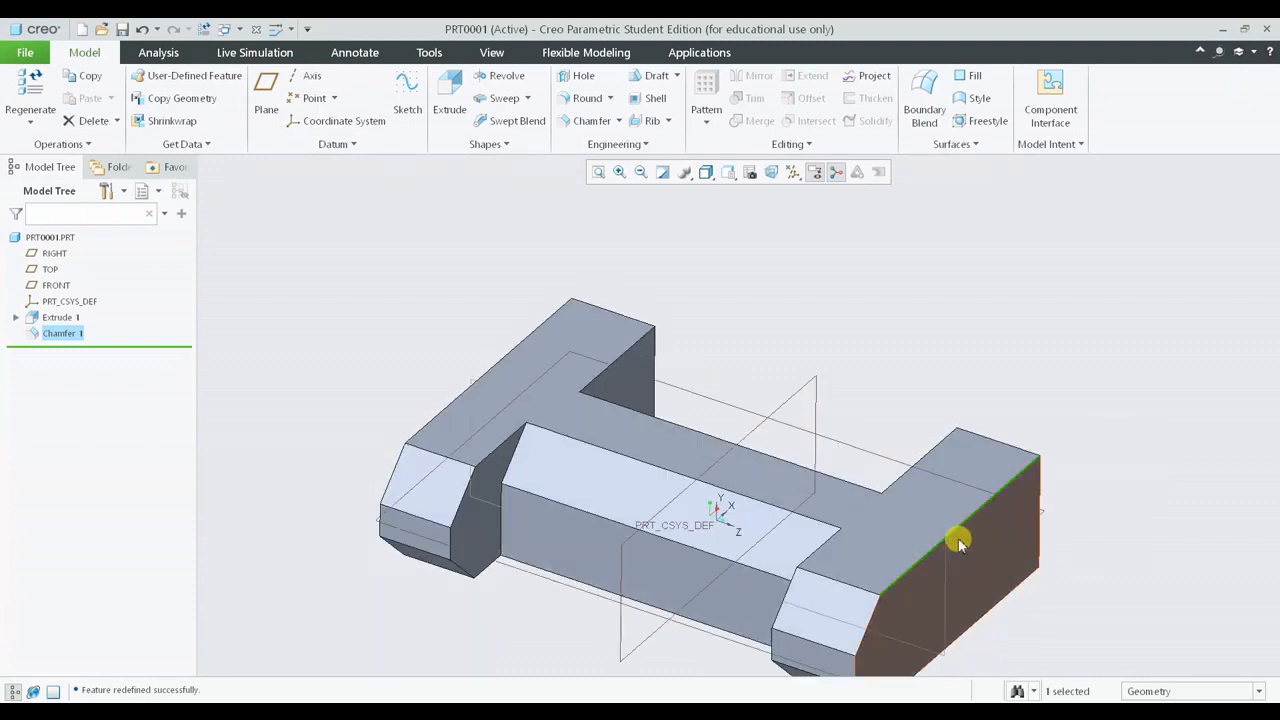
pyautogui.click(1020, 481)
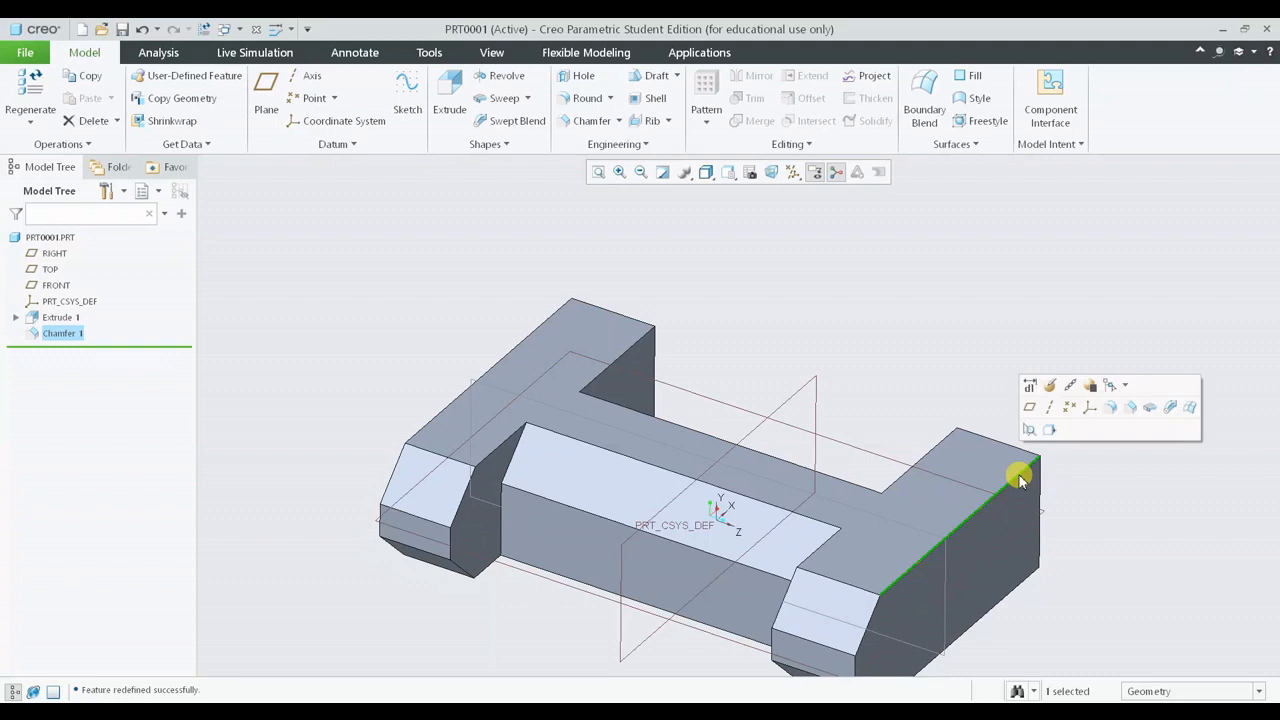
pyautogui.click(1129, 412)
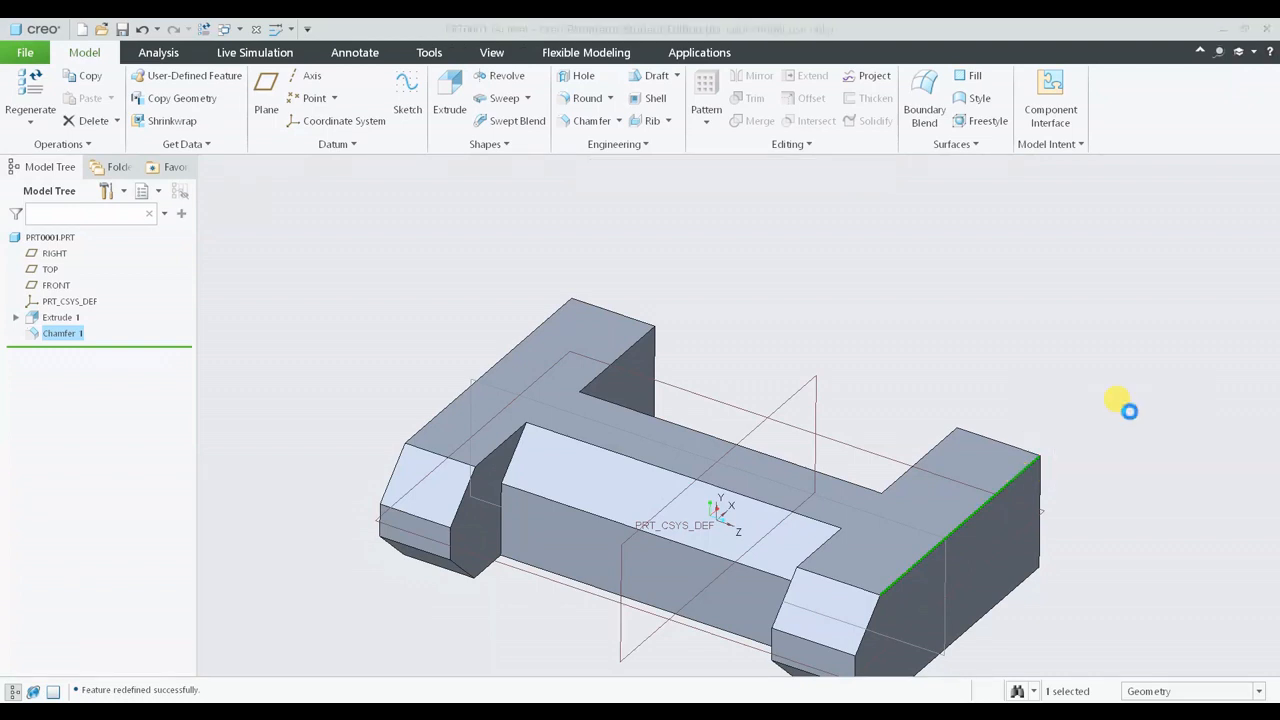
# - Change the new chamfer's dimensioning scheme to D1 x D2
pyautogui.moveTo(1121, 535); pyautogui.dragTo(898, 531, button='middle')
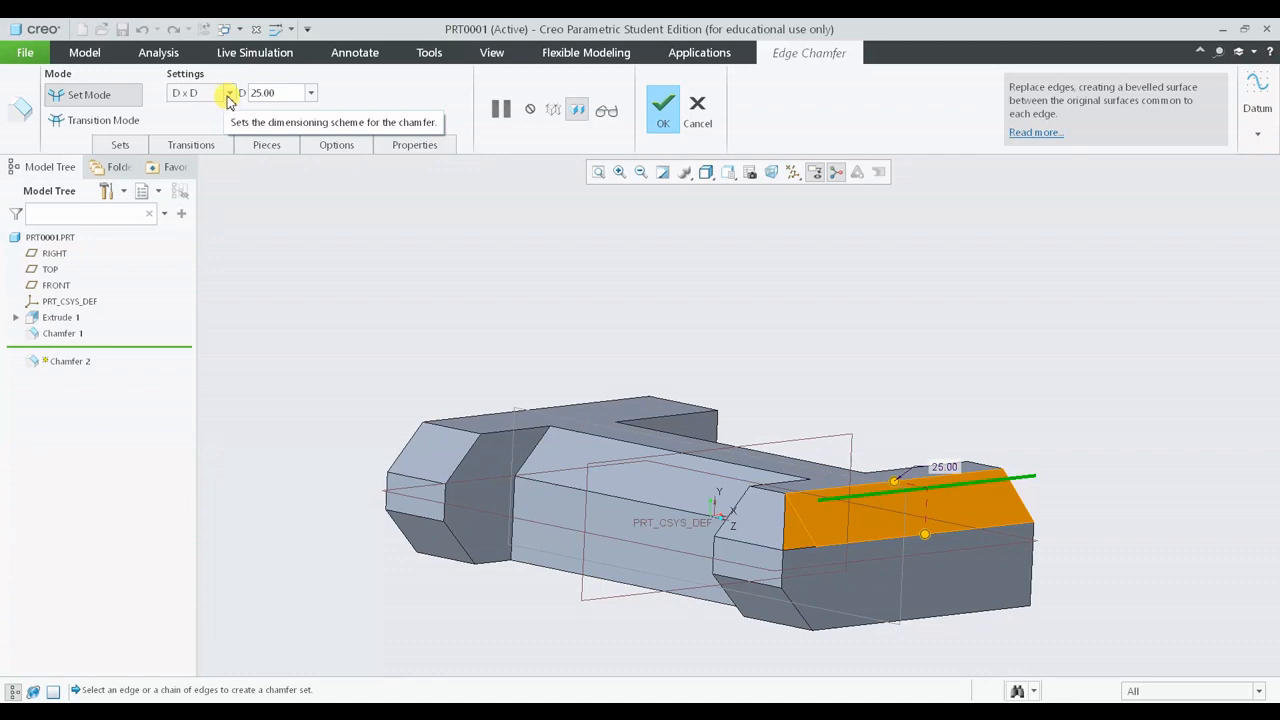
pyautogui.click(229, 93)
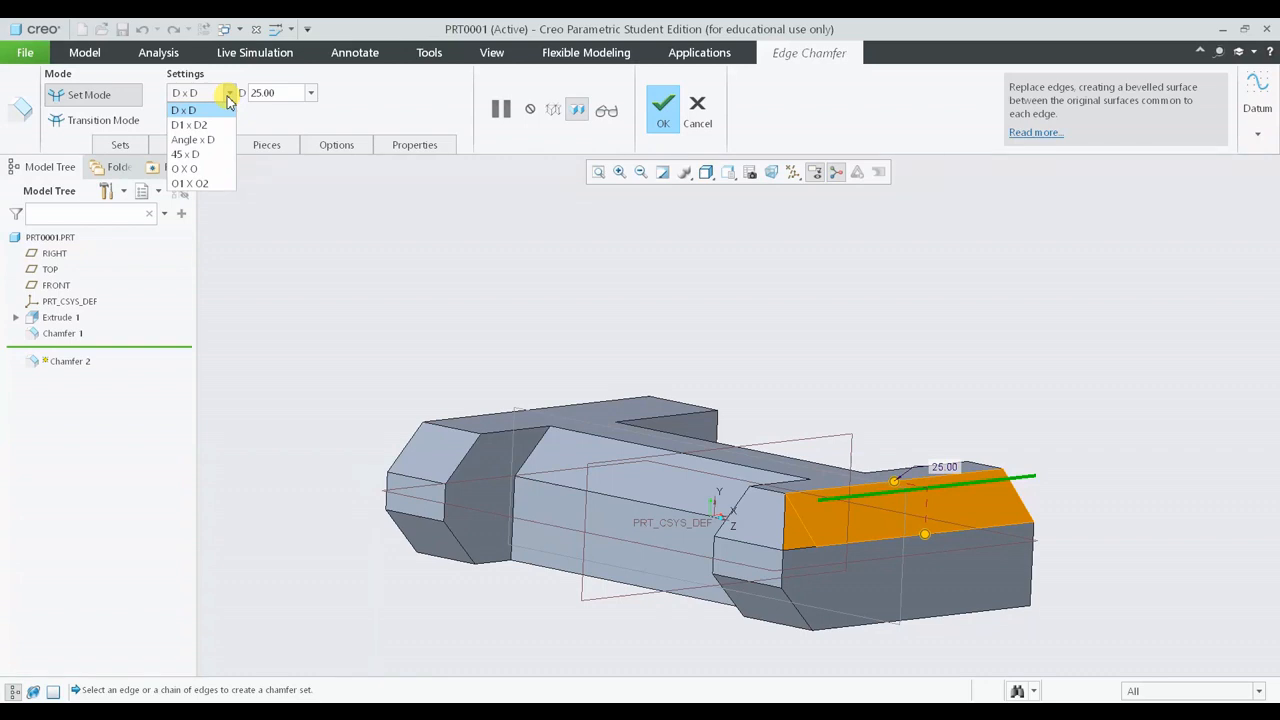
pyautogui.click(222, 126)
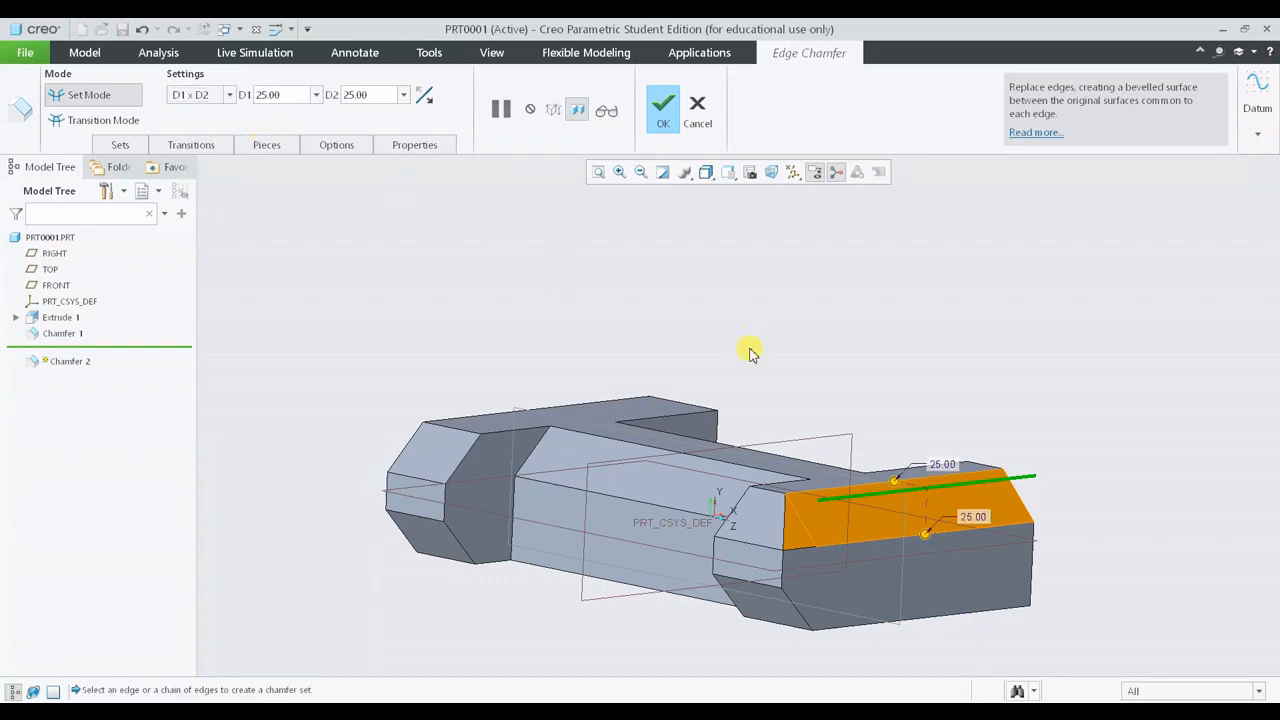
pyautogui.moveTo(752, 352)
pyautogui.mouseDown(button='middle')
pyautogui.moveTo(774, 334)
pyautogui.moveTo(734, 343)
pyautogui.moveTo(786, 343)
pyautogui.moveTo(781, 418)
pyautogui.moveTo(766, 294)
pyautogui.moveTo(744, 340)
pyautogui.mouseUp(button='middle')
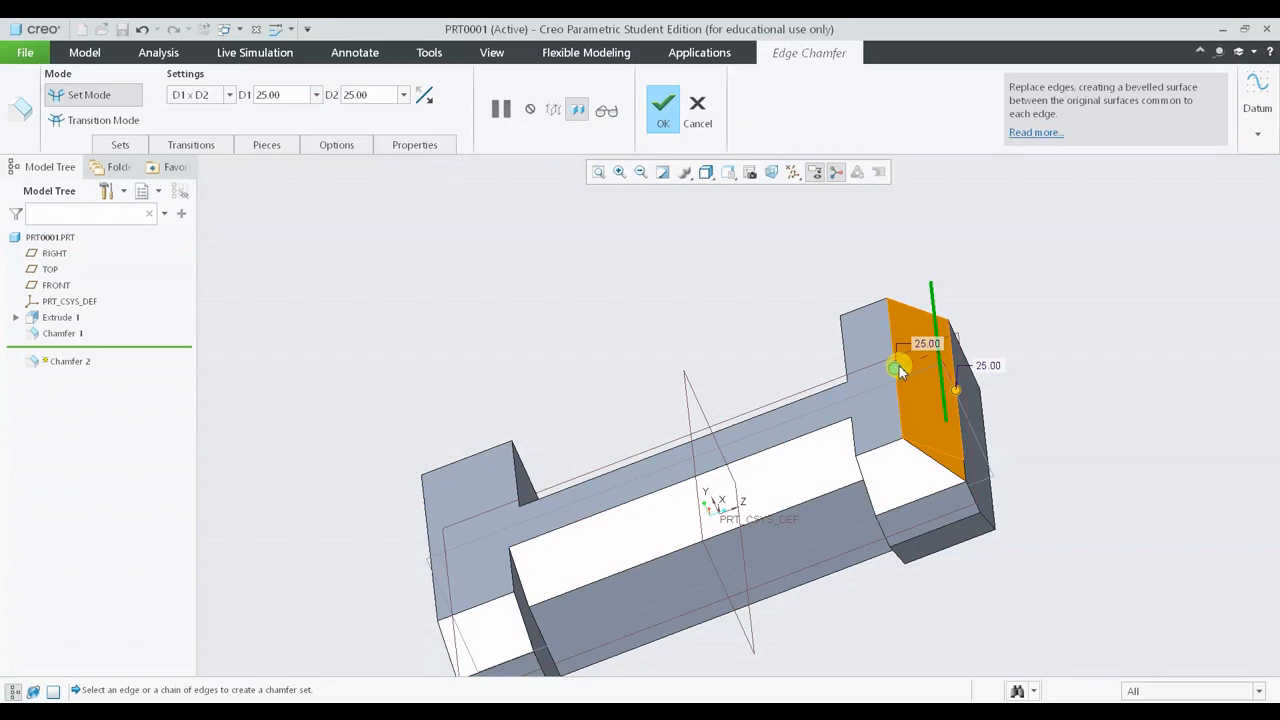
# - Drag the new chamfer's D1 distance to about 39.90
pyautogui.moveTo(896, 372); pyautogui.dragTo(873, 387)
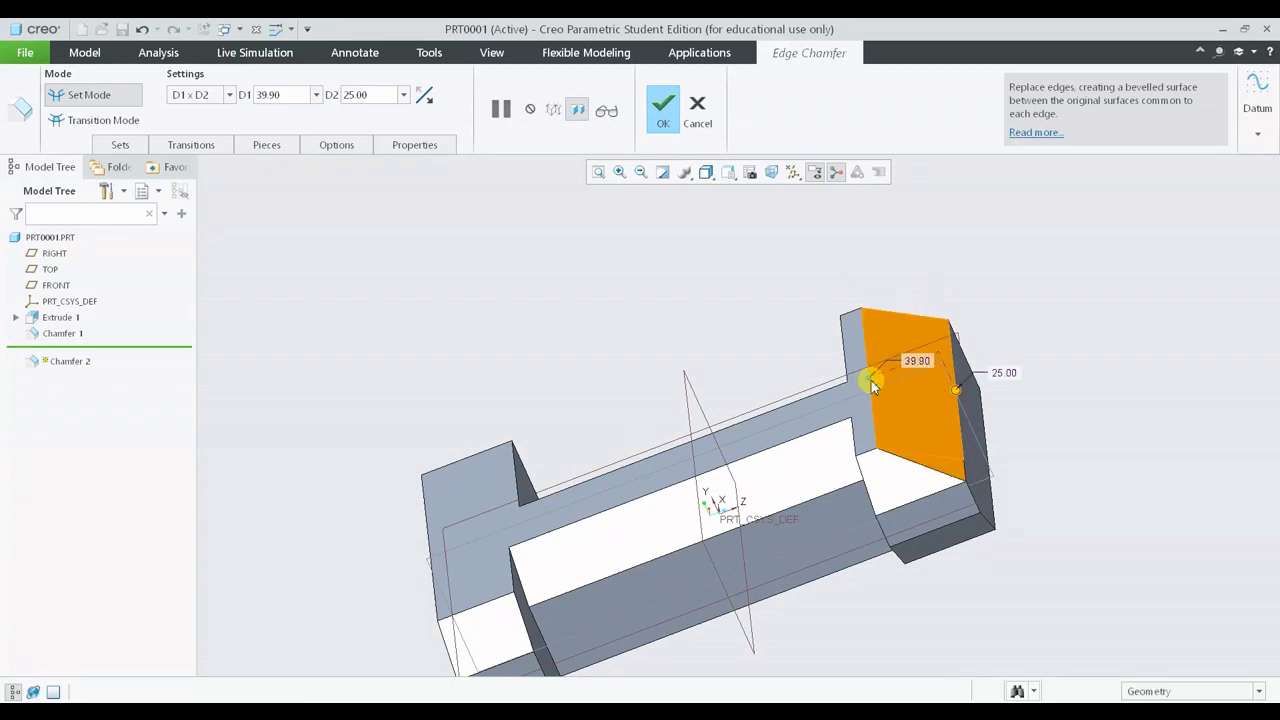
pyautogui.moveTo(1023, 449)
pyautogui.mouseDown(button='middle')
pyautogui.moveTo(1029, 429)
pyautogui.moveTo(1012, 426)
pyautogui.mouseUp(button='middle')
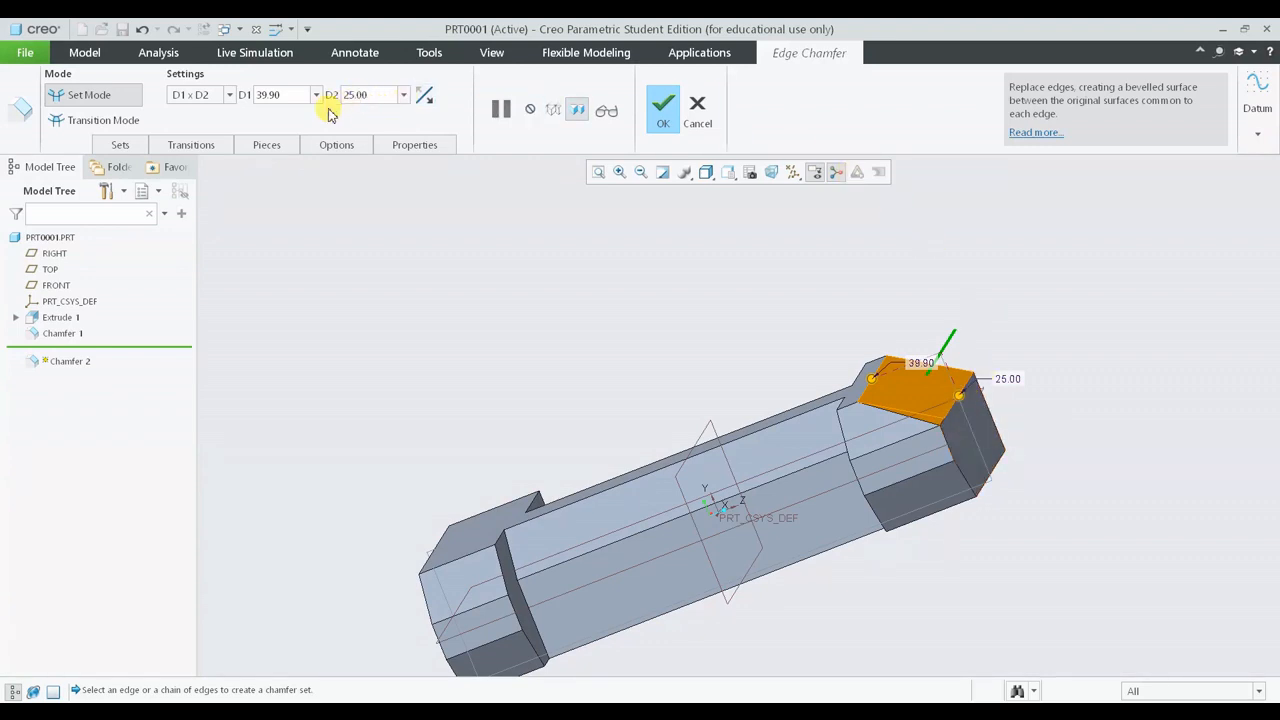
# - Switch the chamfer's dimensioning scheme to D x D and drag its distance to about 28.60
pyautogui.click(215, 96)
pyautogui.click(215, 112)
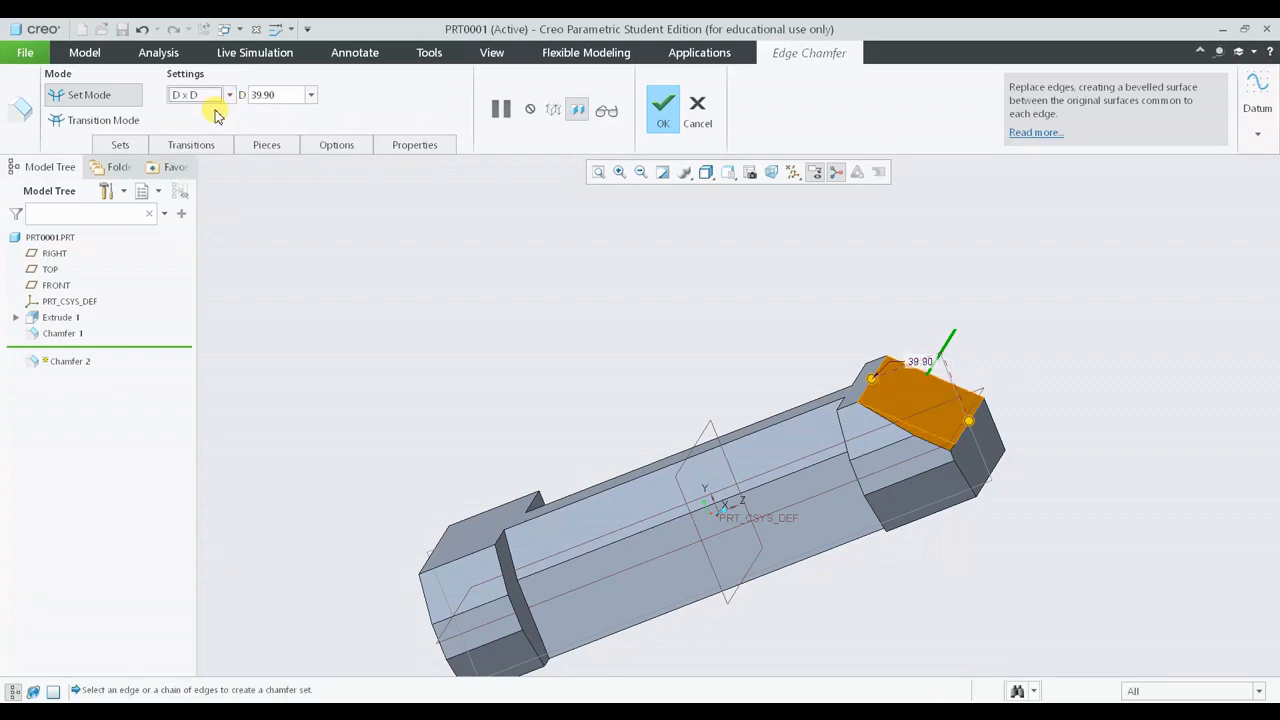
pyautogui.moveTo(680, 226)
pyautogui.mouseDown(button='middle')
pyautogui.moveTo(960, 369)
pyautogui.moveTo(974, 363)
pyautogui.moveTo(954, 337)
pyautogui.moveTo(960, 362)
pyautogui.mouseUp(button='middle')
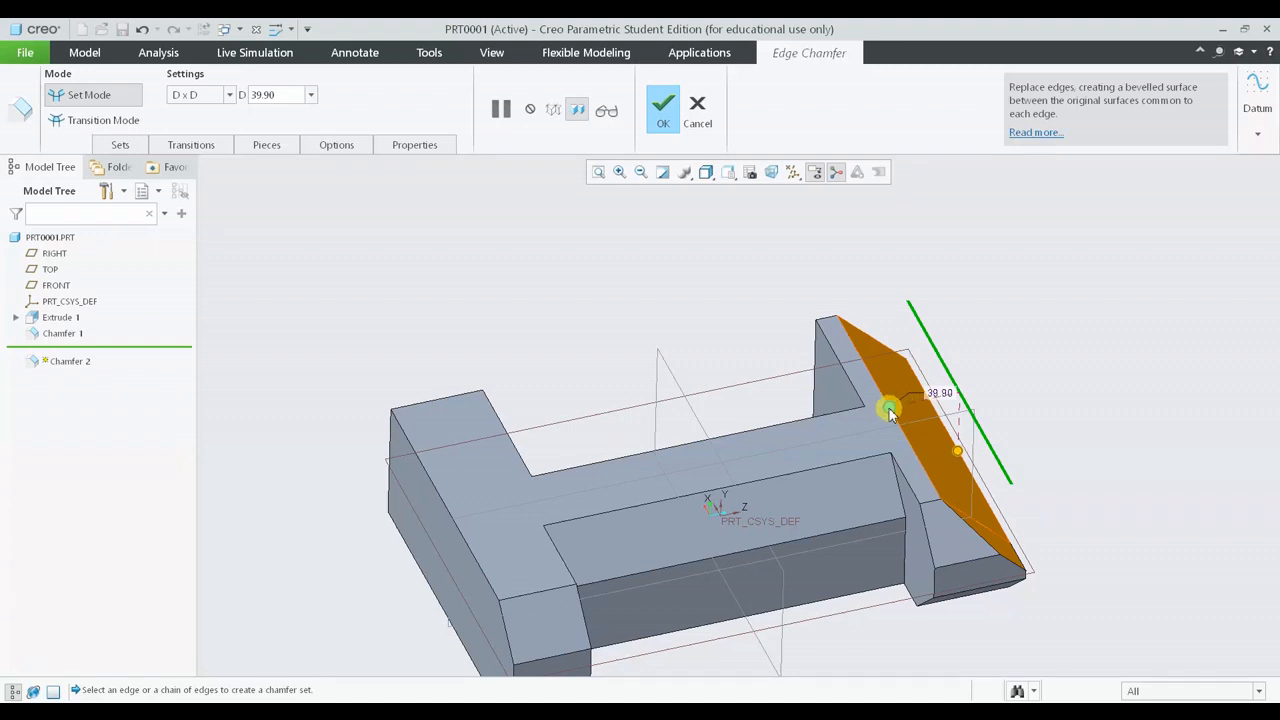
pyautogui.moveTo(890, 412); pyautogui.dragTo(912, 416)
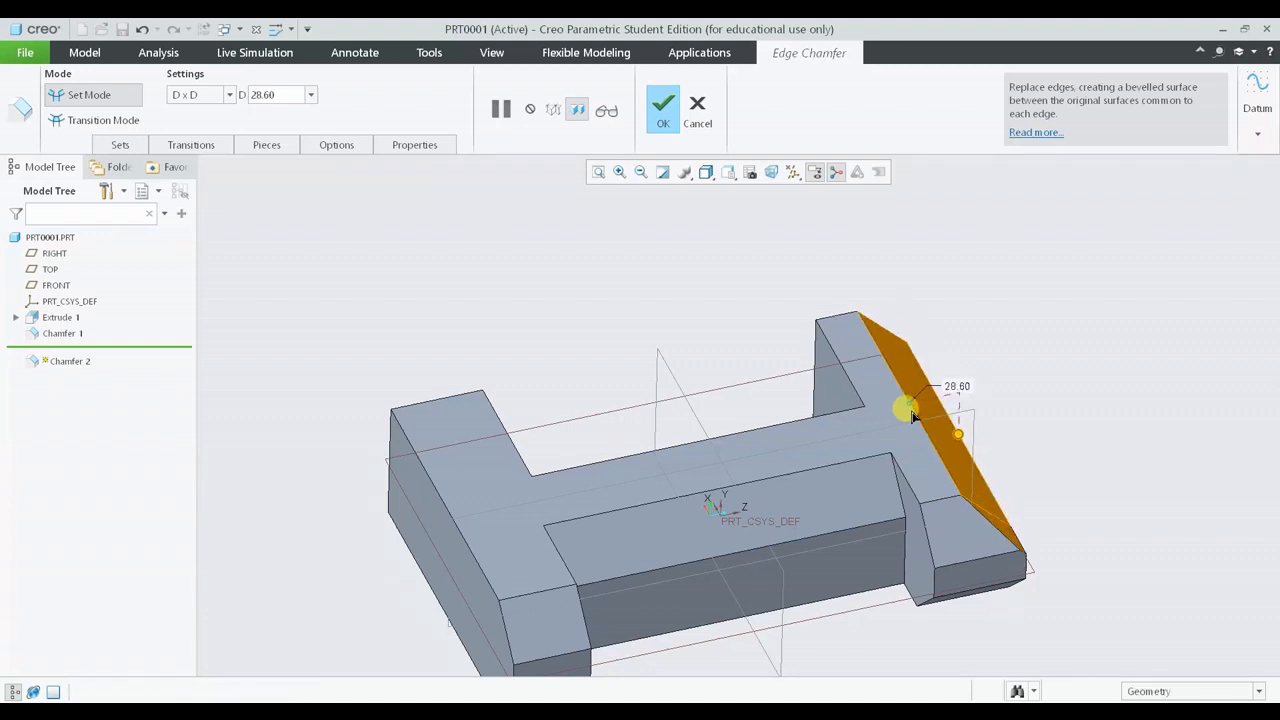
# - Switch the dimensioning scheme to Angle x D and set the chamfer angle to 25
pyautogui.click(231, 95)
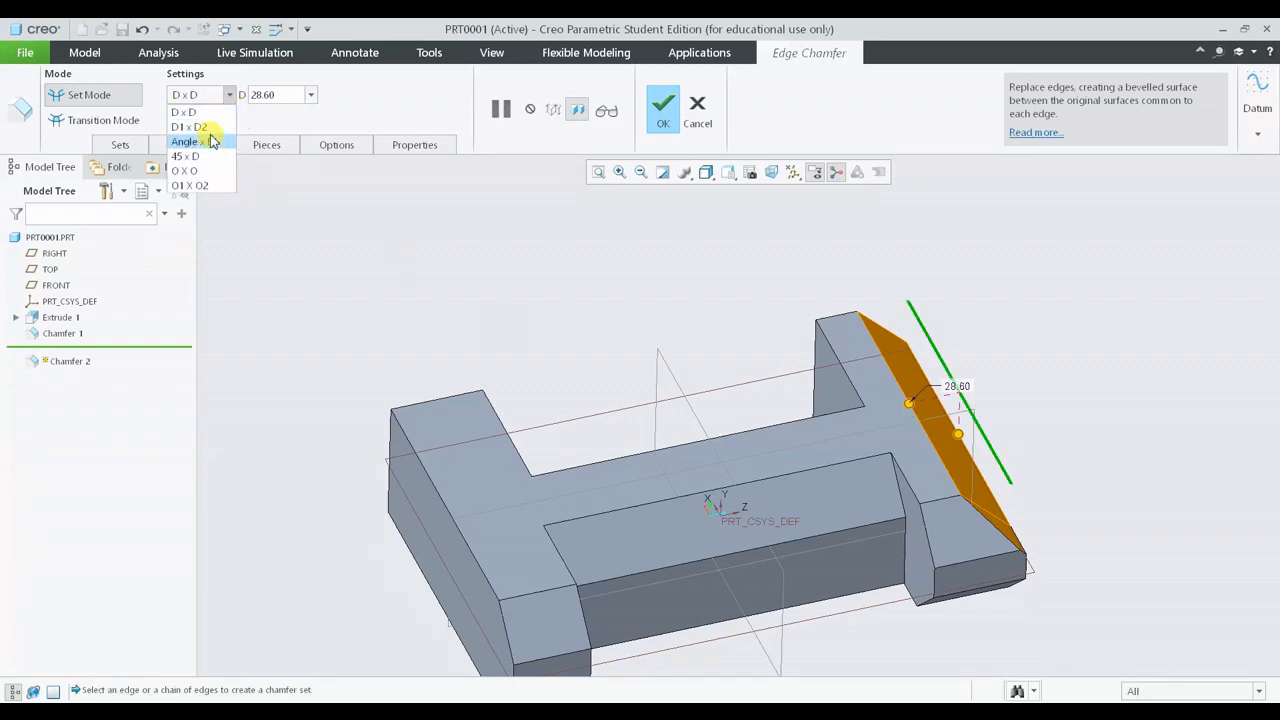
pyautogui.click(212, 142)
pyautogui.moveTo(1122, 437); pyautogui.dragTo(505, 435, button='middle')
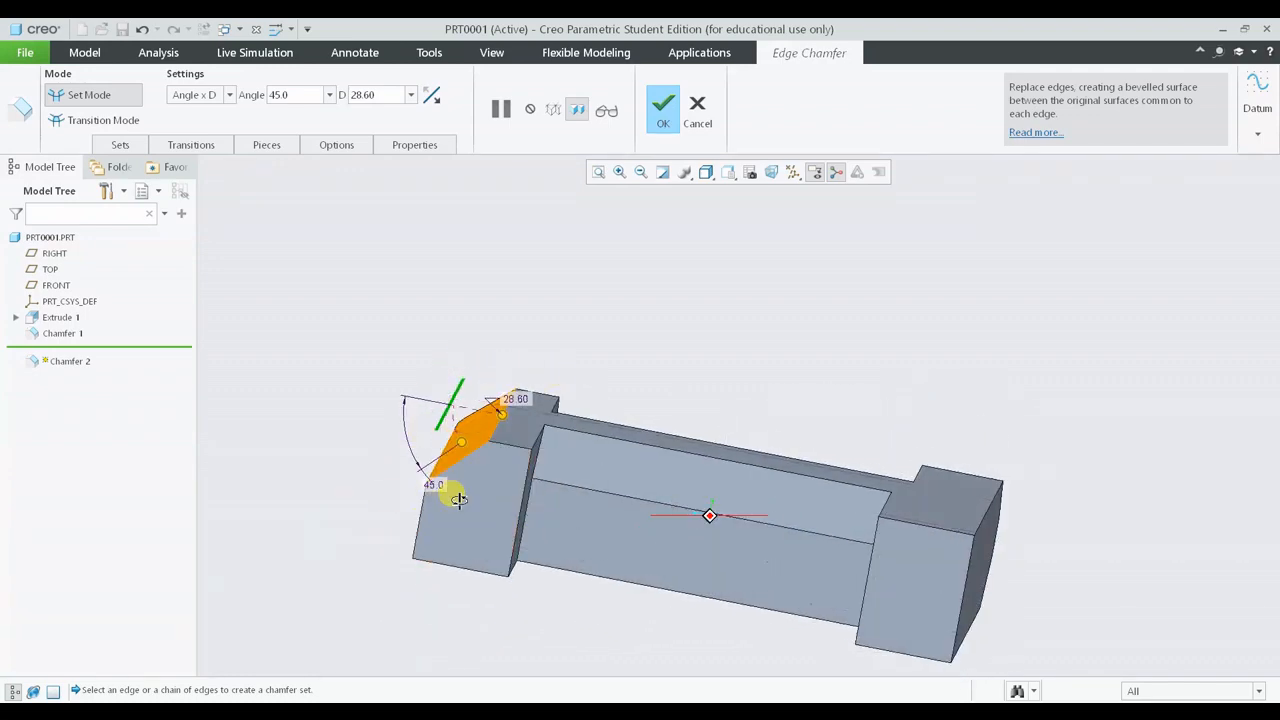
pyautogui.moveTo(443, 486); pyautogui.dragTo(412, 308, button='middle')
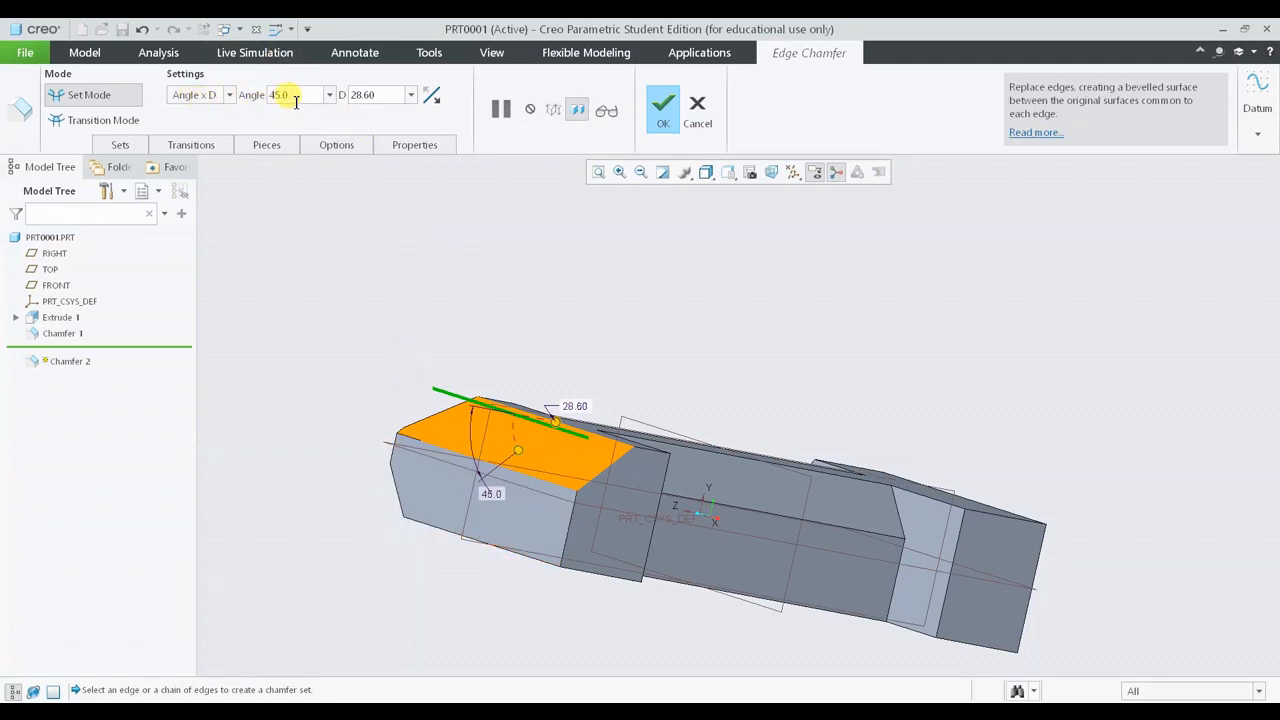
pyautogui.moveTo(649, 337); pyautogui.dragTo(617, 337, button='middle')
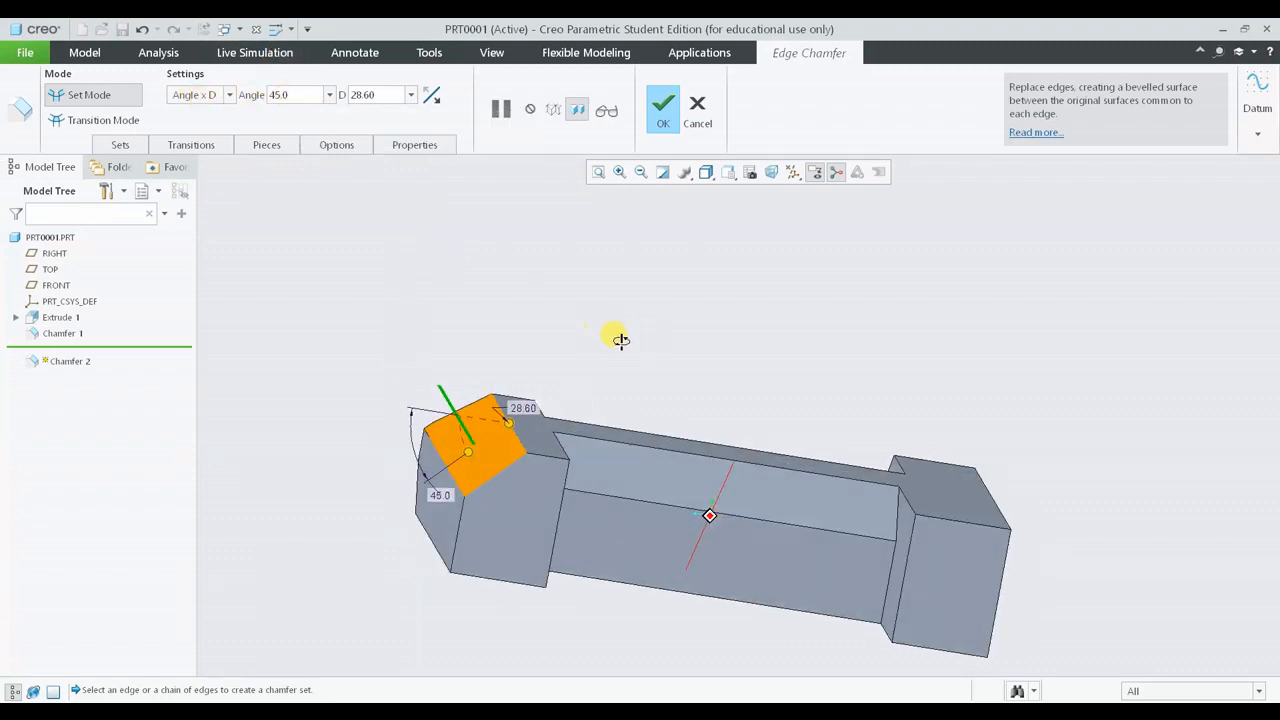
pyautogui.scroll(3, 421, 422)
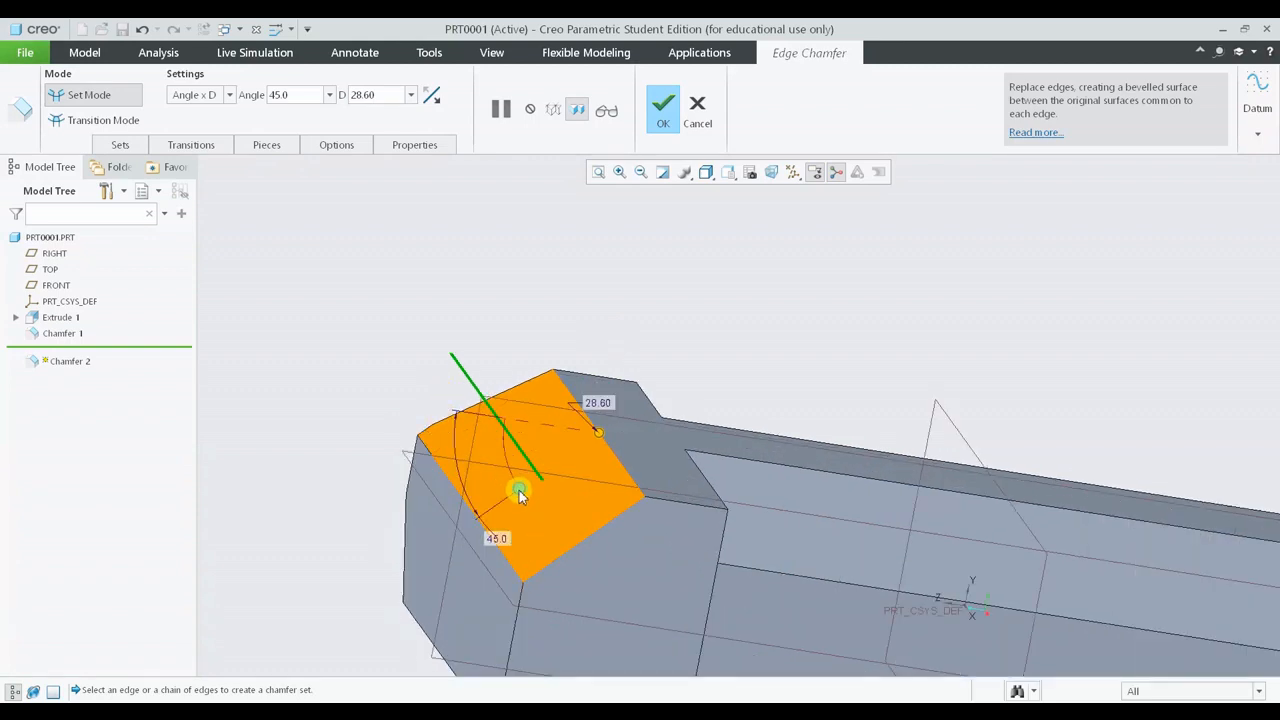
pyautogui.moveTo(519, 492)
pyautogui.mouseDown()
pyautogui.moveTo(508, 455)
pyautogui.moveTo(557, 503)
pyautogui.moveTo(529, 506)
pyautogui.moveTo(529, 491)
pyautogui.mouseUp()
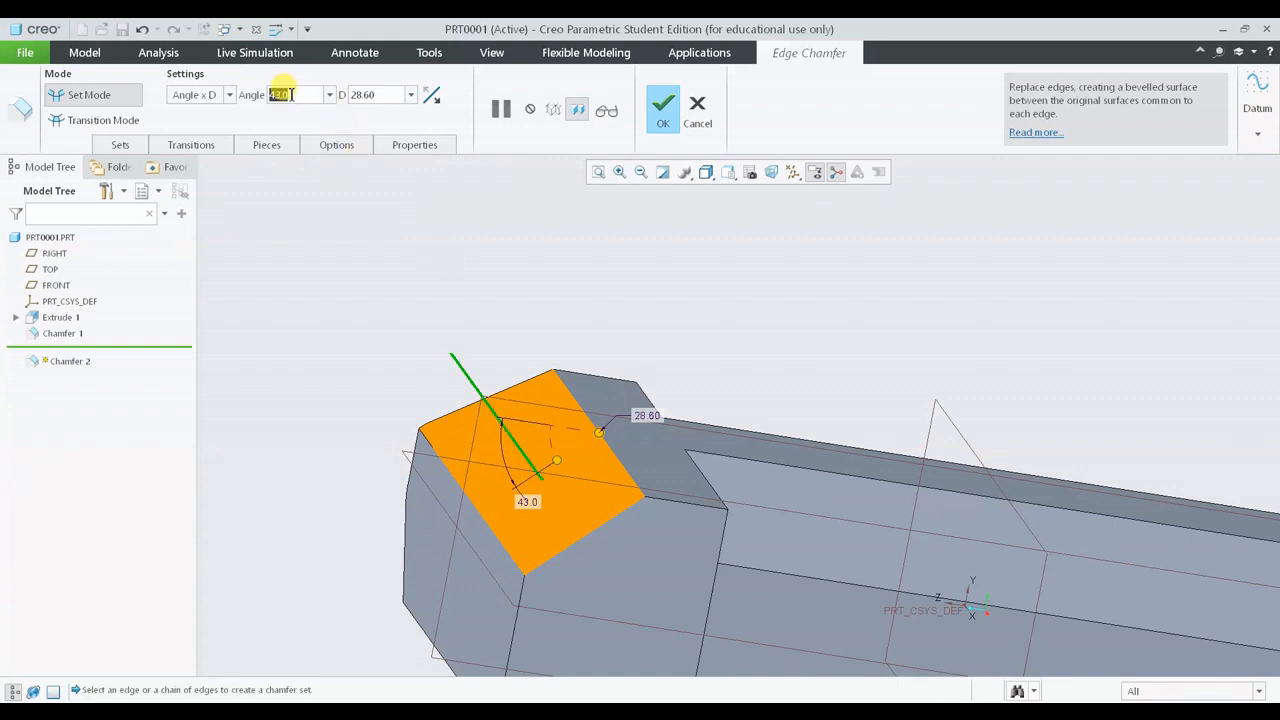
pyautogui.write('25')
pyautogui.press('Return')
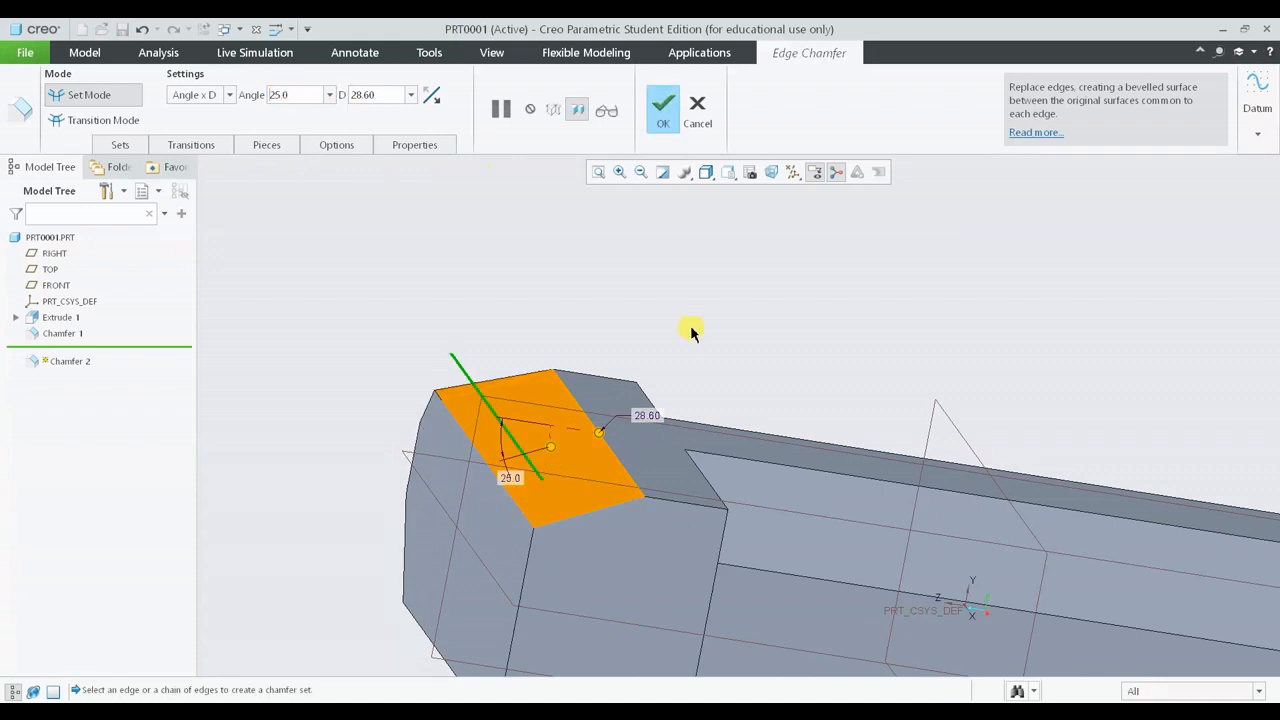
# - Drag the chamfer distance to about 39.60 and finish the chamfer feature
pyautogui.moveTo(690, 332); pyautogui.dragTo(692, 478, button='middle')
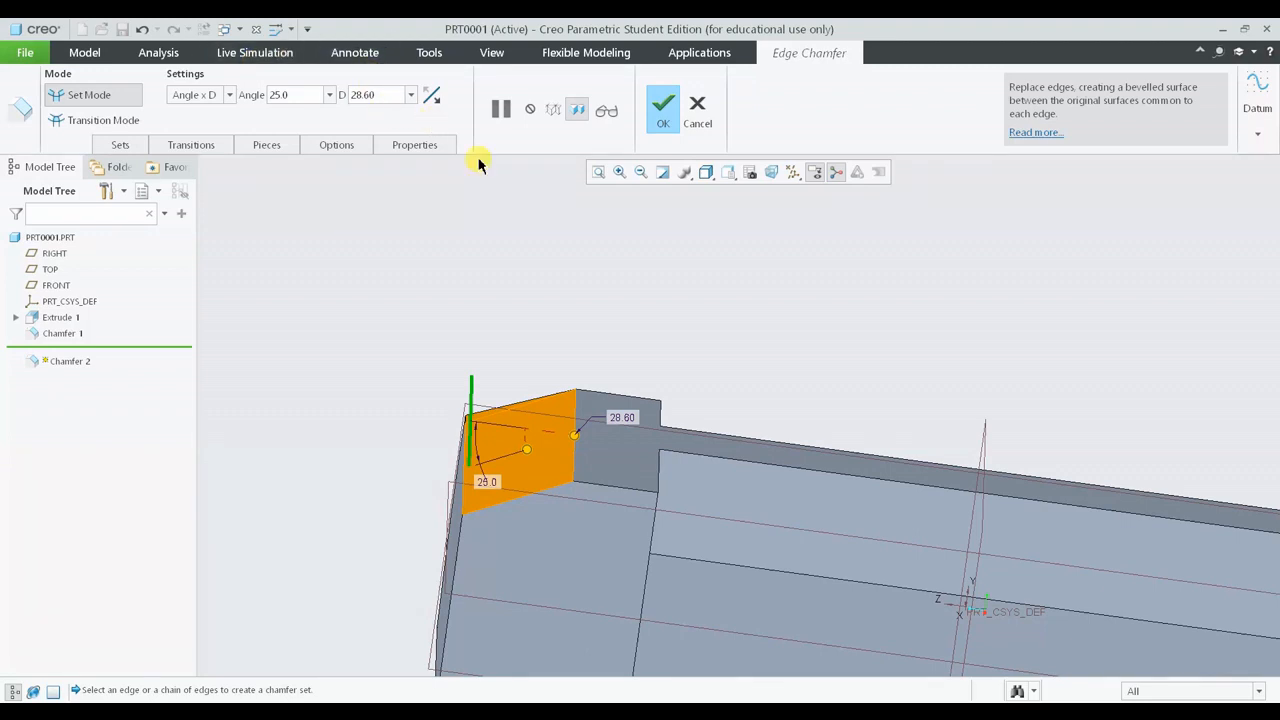
pyautogui.moveTo(574, 435); pyautogui.dragTo(615, 440)
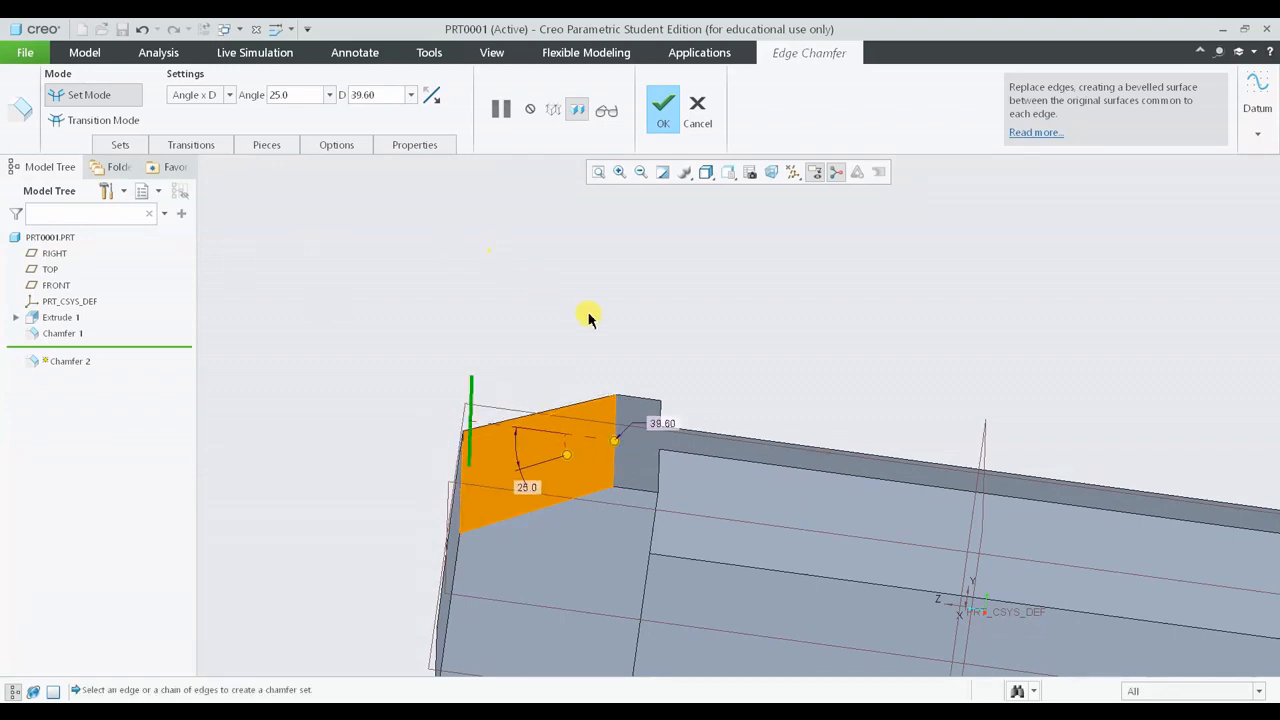
pyautogui.moveTo(588, 318); pyautogui.dragTo(491, 286, button='middle')
pyautogui.middleClick(503, 331)
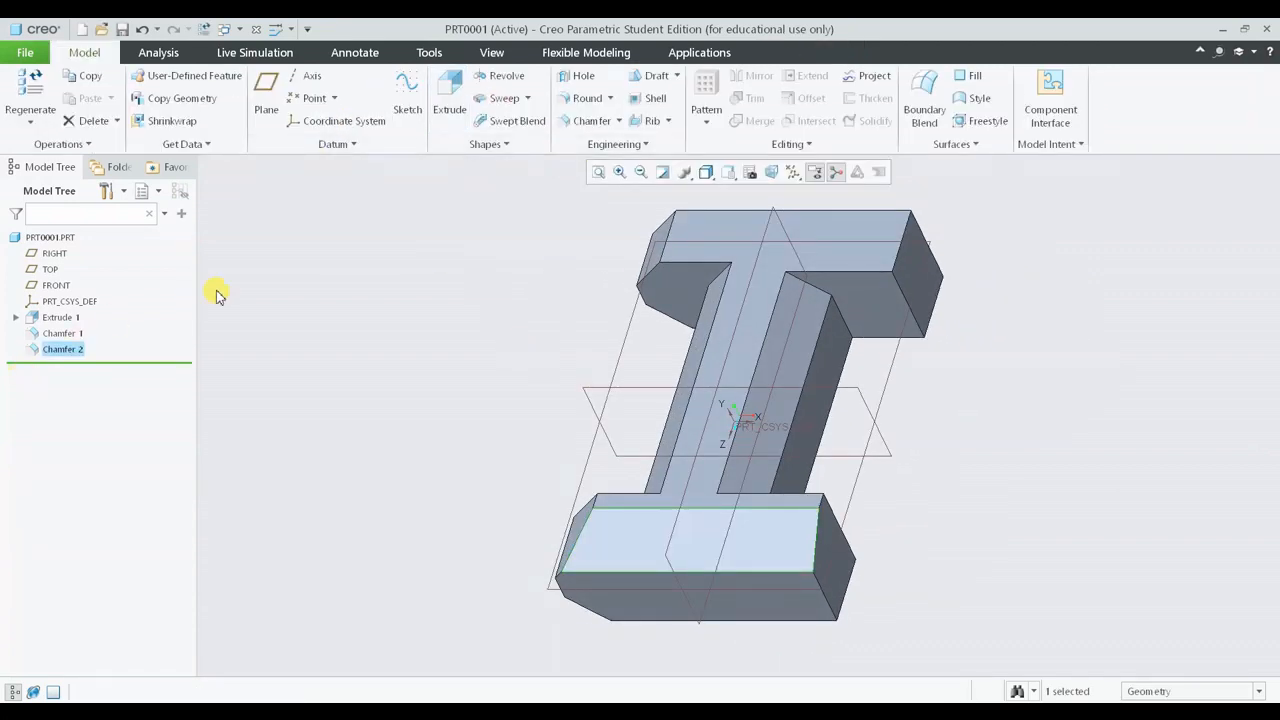
# - Start a new chamfer with the 45 x D scheme on the upper flange's outer vertical edge
pyautogui.click(587, 122)
pyautogui.click(229, 92)
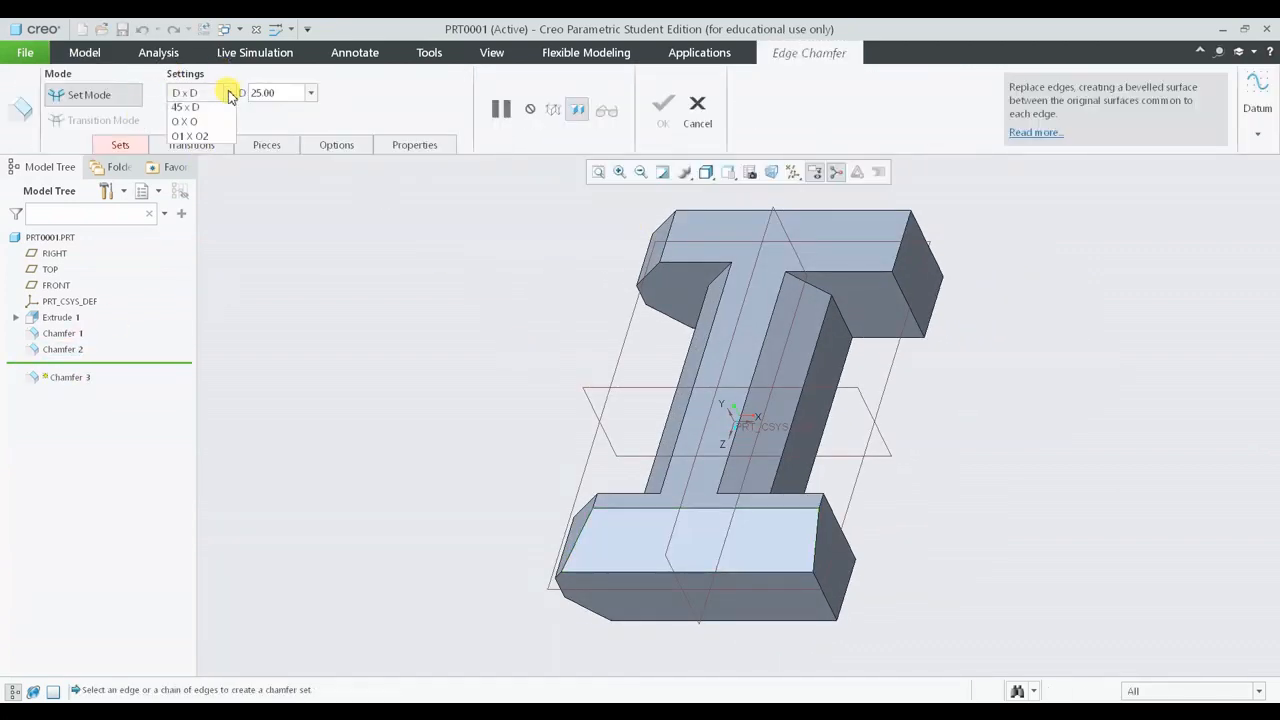
pyautogui.click(1046, 417)
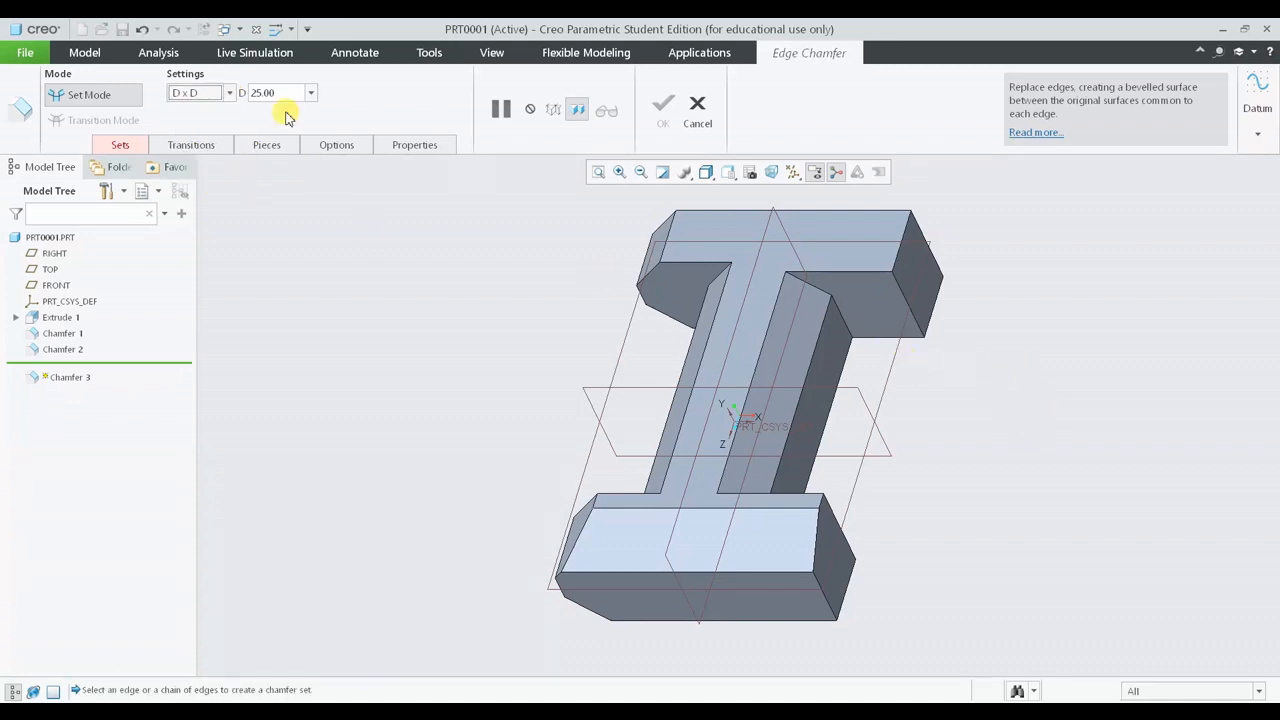
pyautogui.click(229, 92)
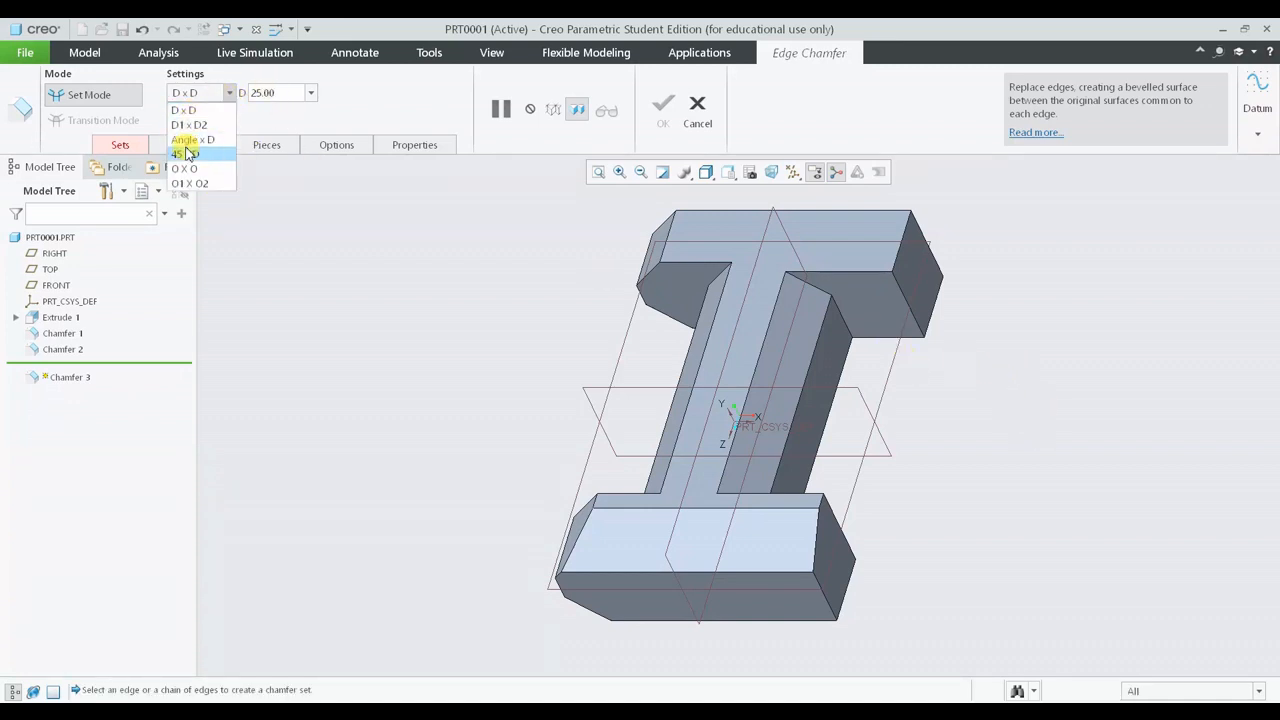
pyautogui.click(187, 154)
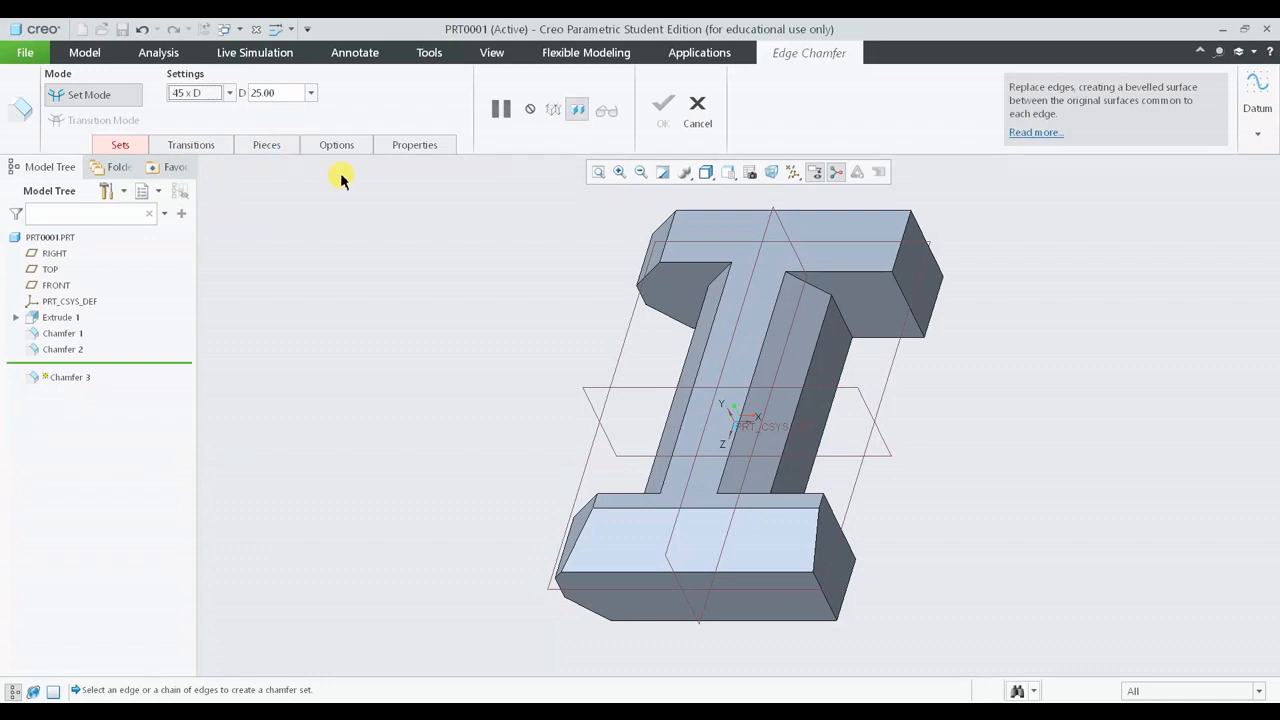
pyautogui.scroll(3, 905, 258)
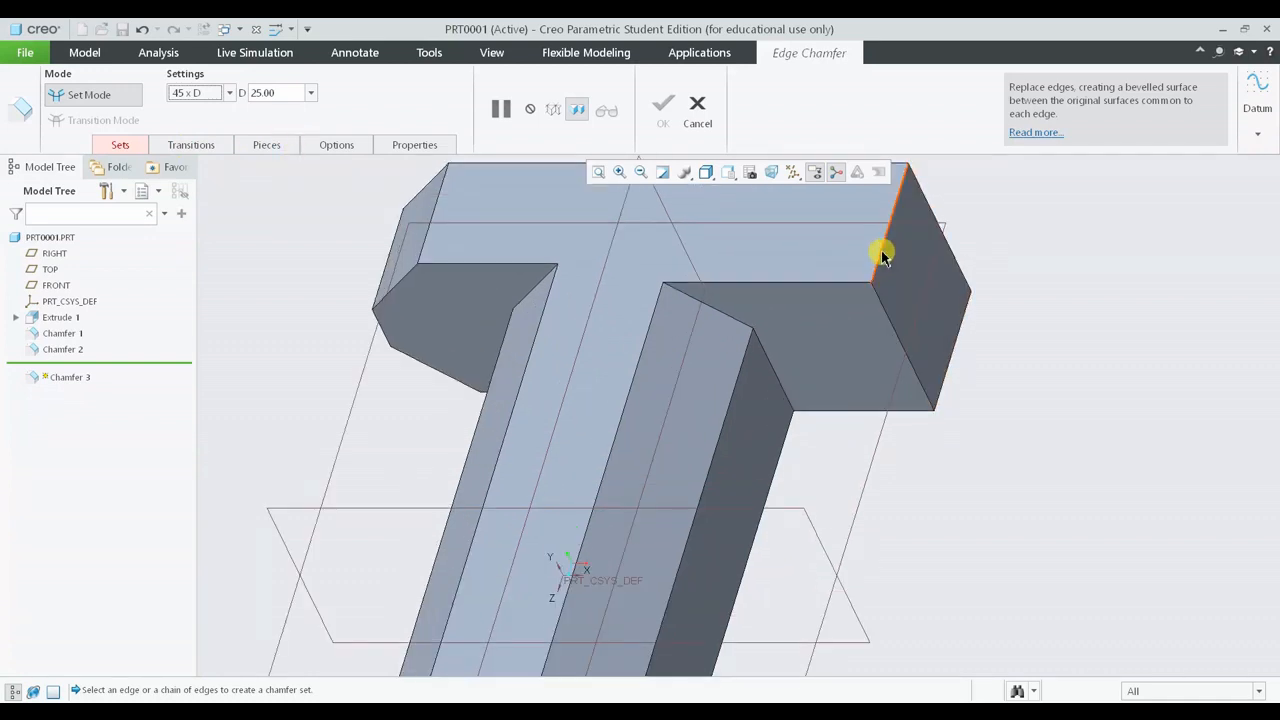
pyautogui.click(879, 255)
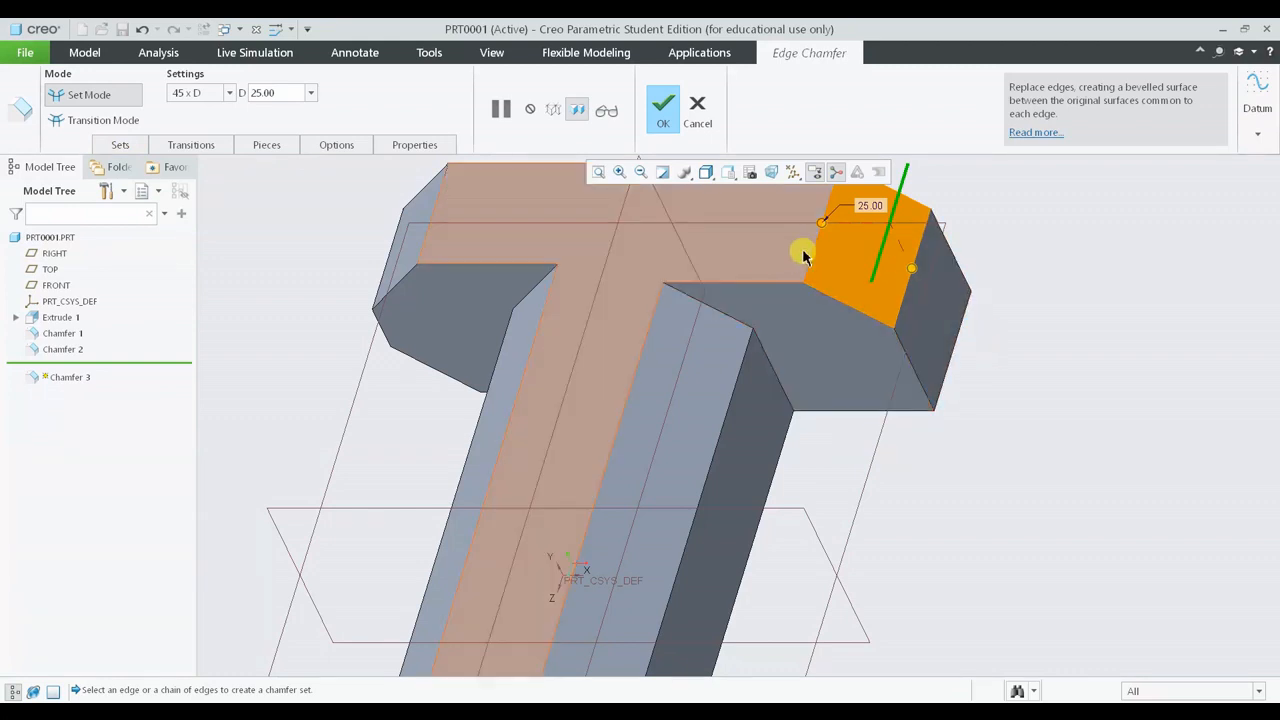
# - Drag the chamfer distance to about 22.80 and switch the scheme to O x O
pyautogui.moveTo(915, 273); pyautogui.dragTo(960, 289)
pyautogui.moveTo(960, 289); pyautogui.dragTo(740, 175, button='middle')
pyautogui.click(231, 93)
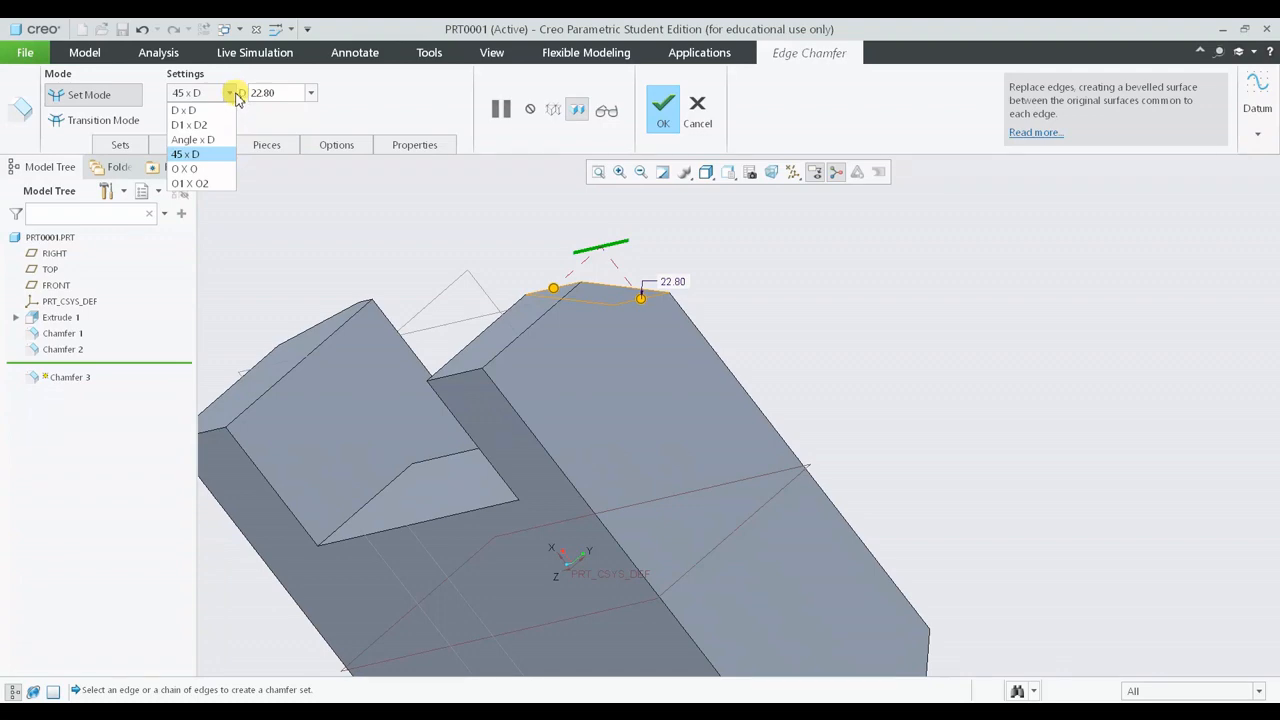
pyautogui.click(206, 170)
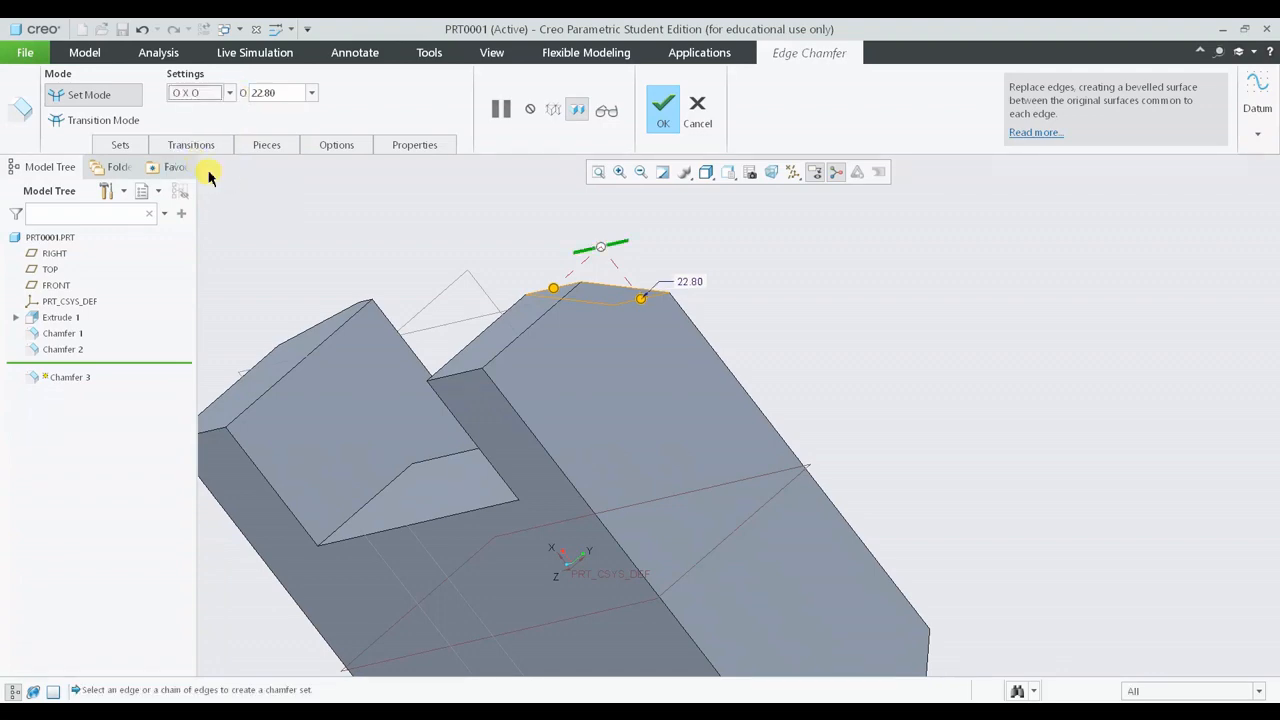
# - Cancel the chamfer feature without saving it
pyautogui.moveTo(587, 317); pyautogui.dragTo(580, 277, button='middle')
pyautogui.moveTo(416, 352); pyautogui.dragTo(191, 429, button='middle')
pyautogui.click(688, 112)
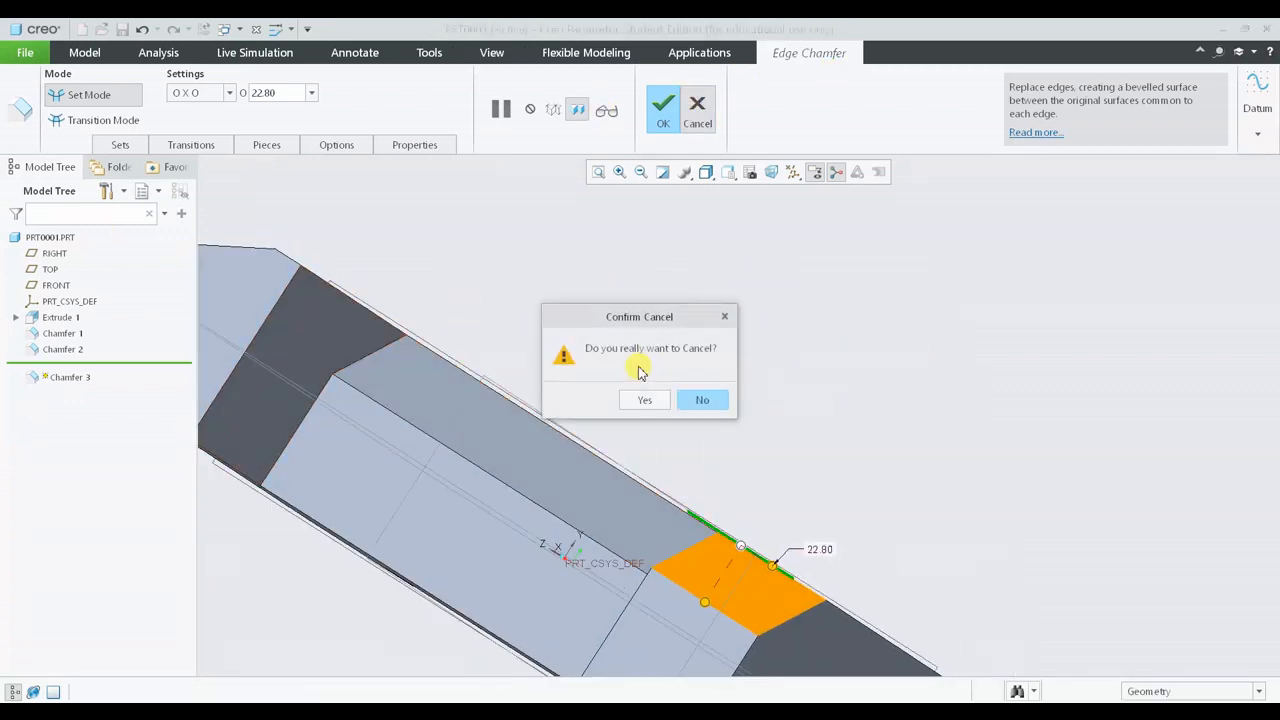
pyautogui.click(636, 398)
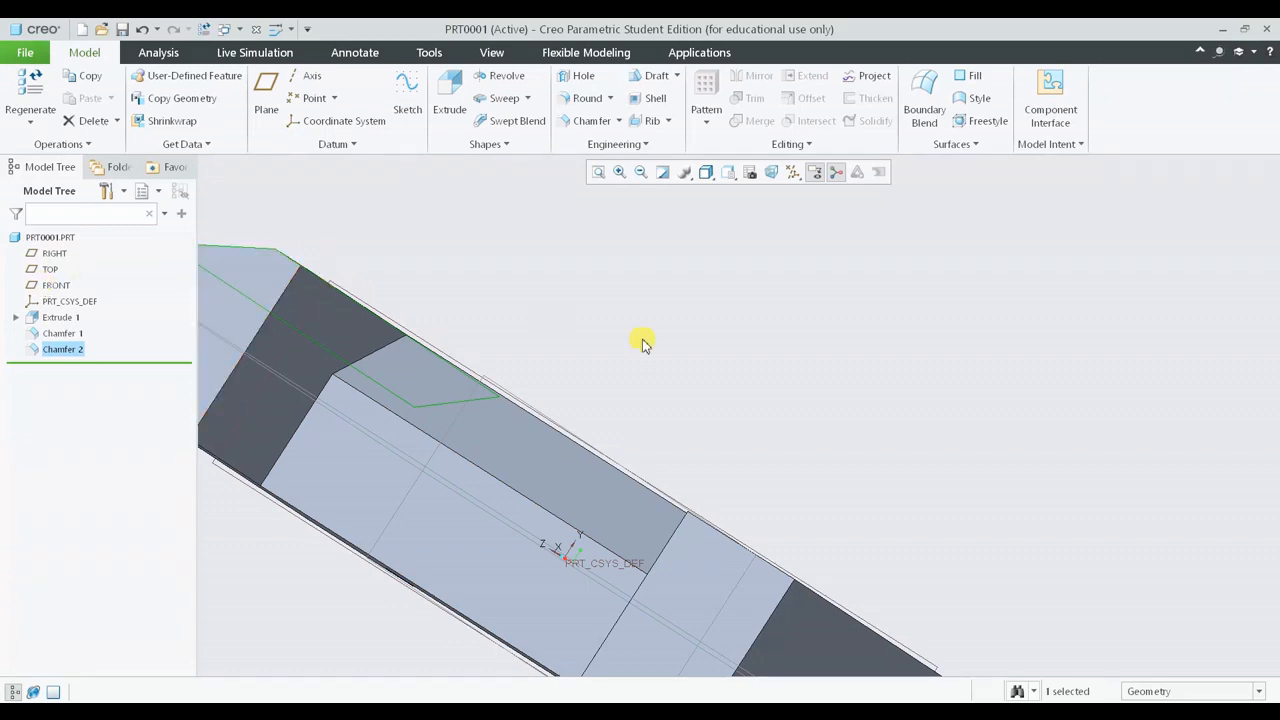
# - Delete Chamfer 1 together with its dependent Chamfer 2 from the model
pyautogui.moveTo(643, 343); pyautogui.dragTo(2, 380, button='middle')
pyautogui.click(60, 333)
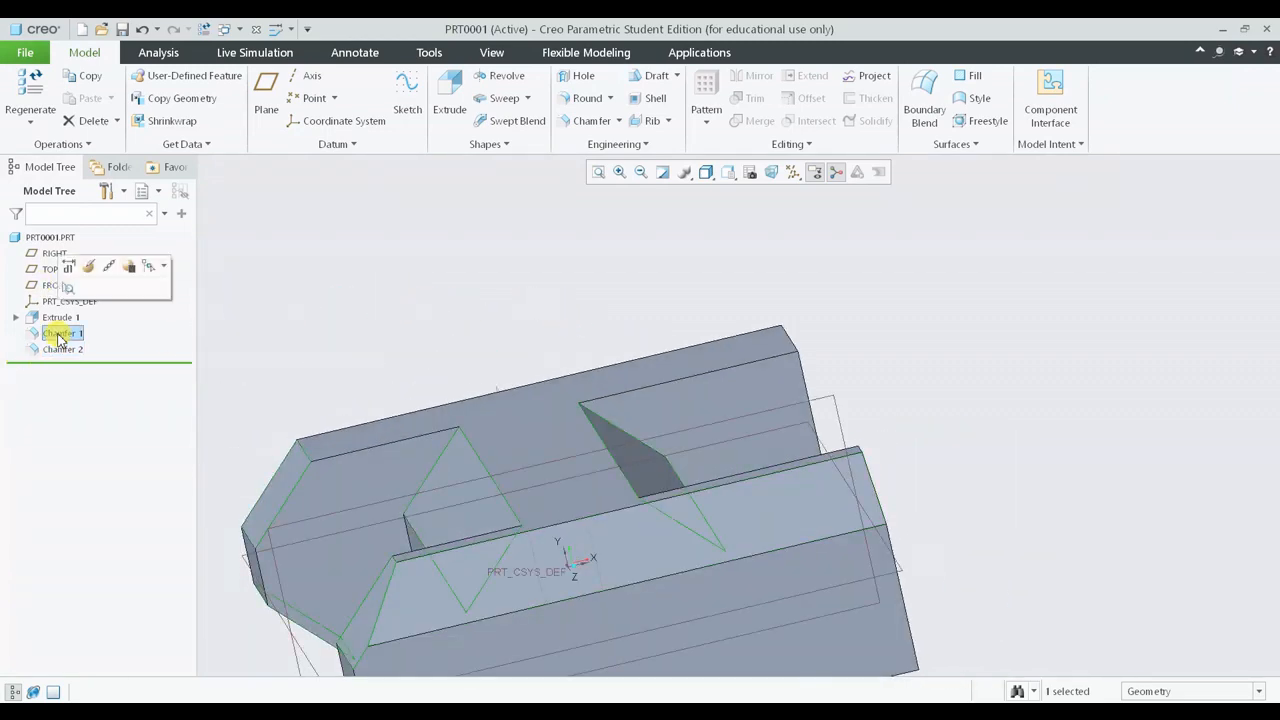
pyautogui.press('Delete')
pyautogui.press('Left')
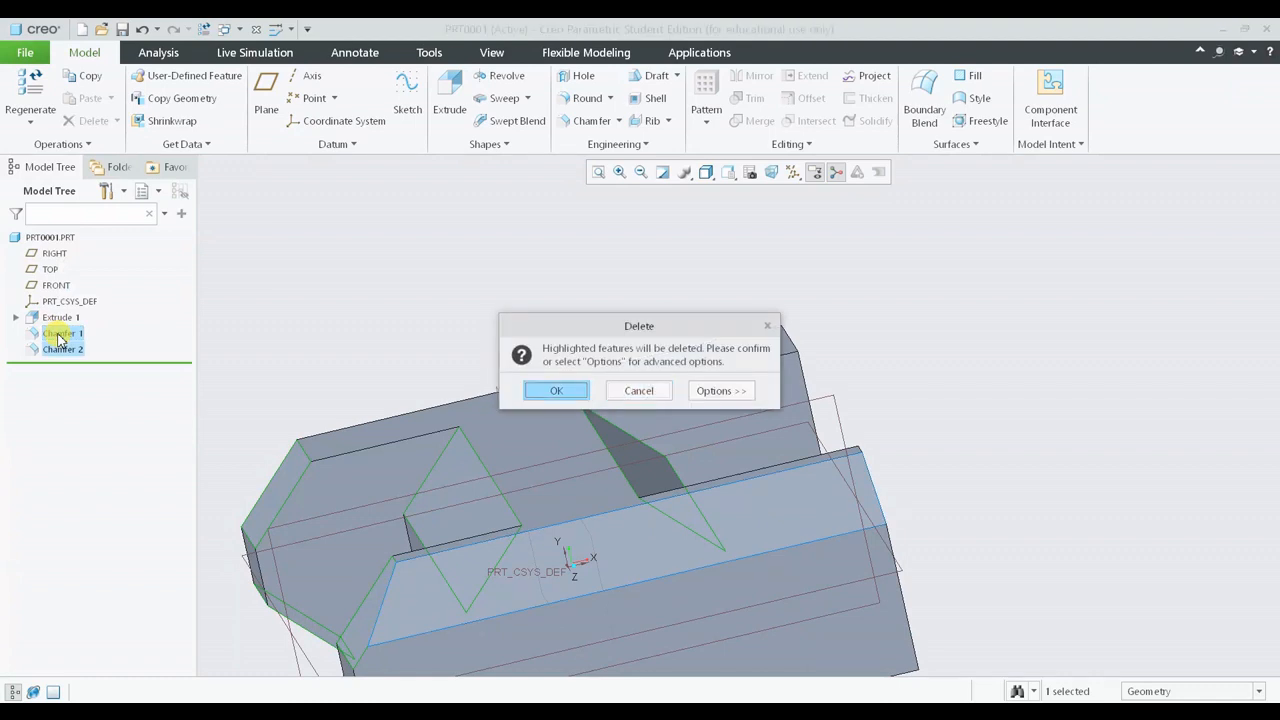
pyautogui.press('Return')
# - Open the base extrusion's definition for editing
pyautogui.moveTo(537, 406); pyautogui.dragTo(766, 383, button='middle')
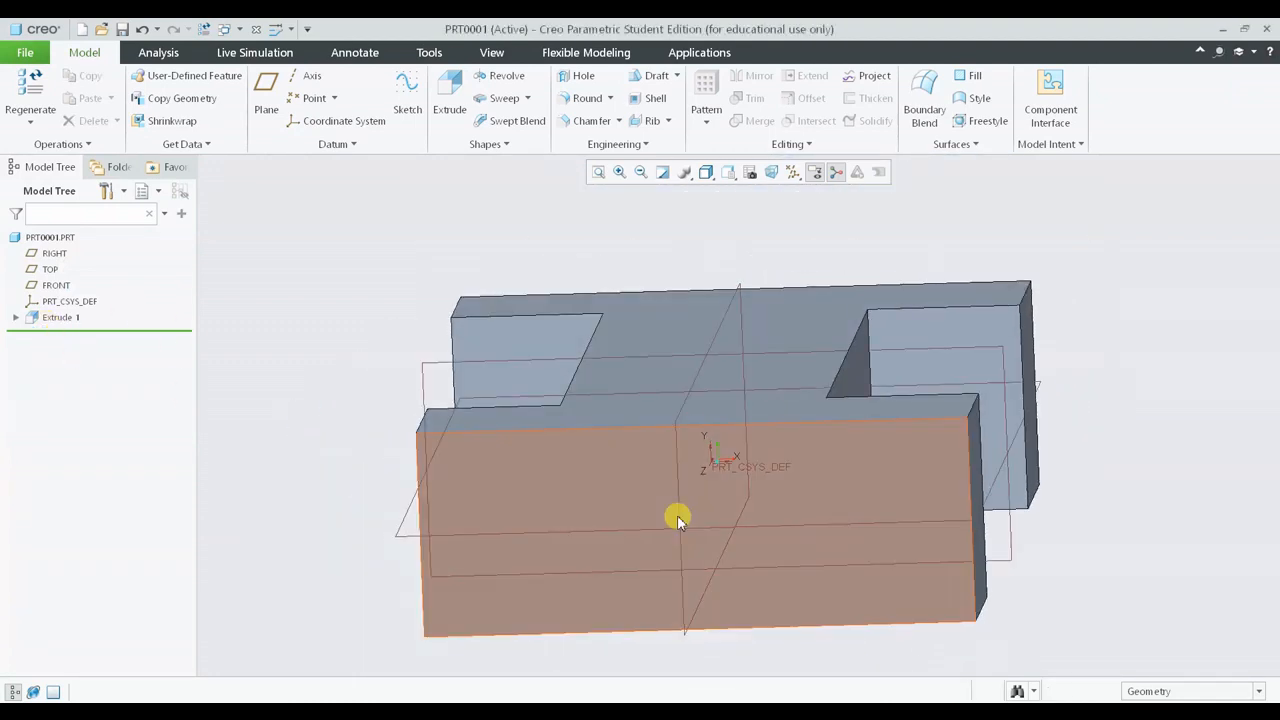
pyautogui.click(688, 522)
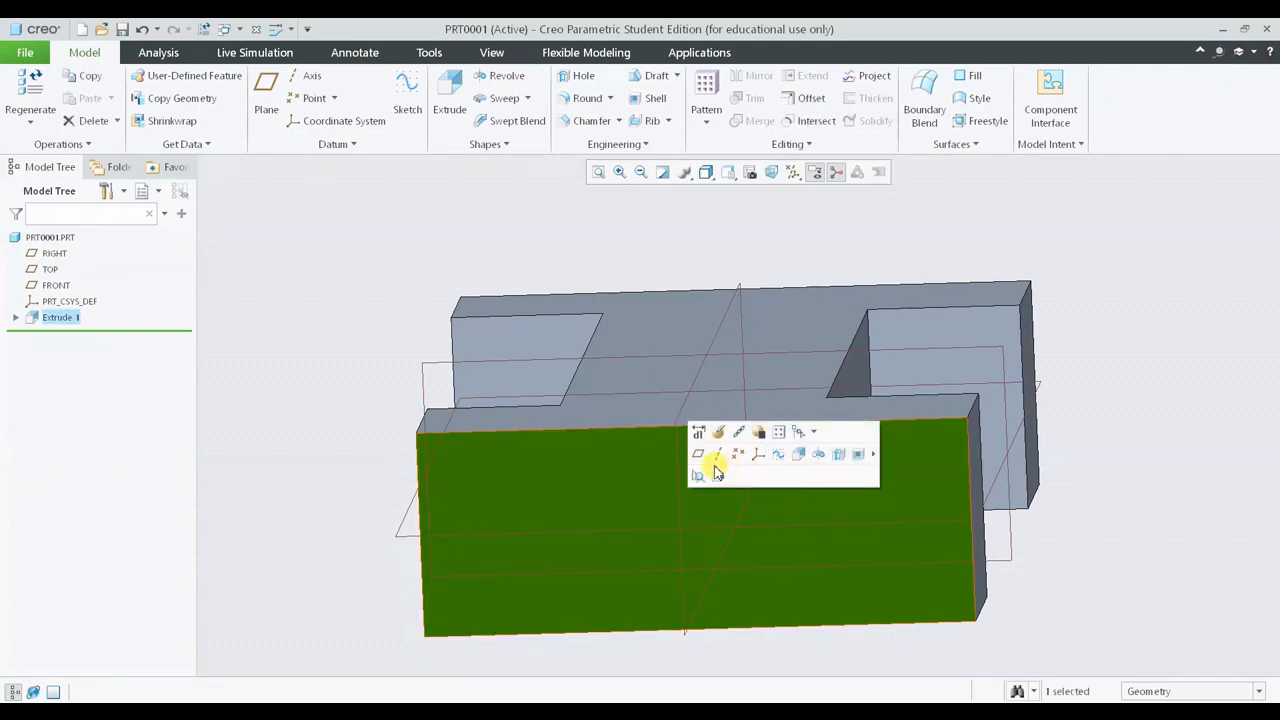
pyautogui.click(68, 344)
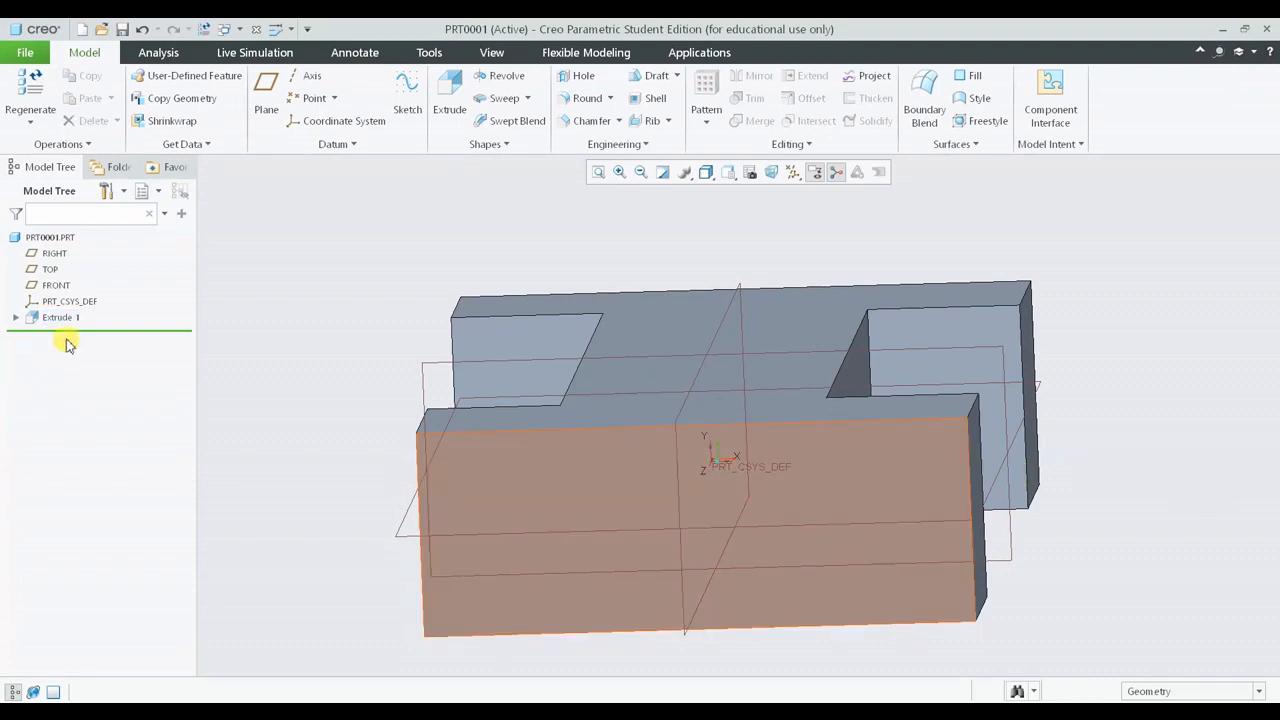
pyautogui.click(60, 320)
pyautogui.click(88, 226)
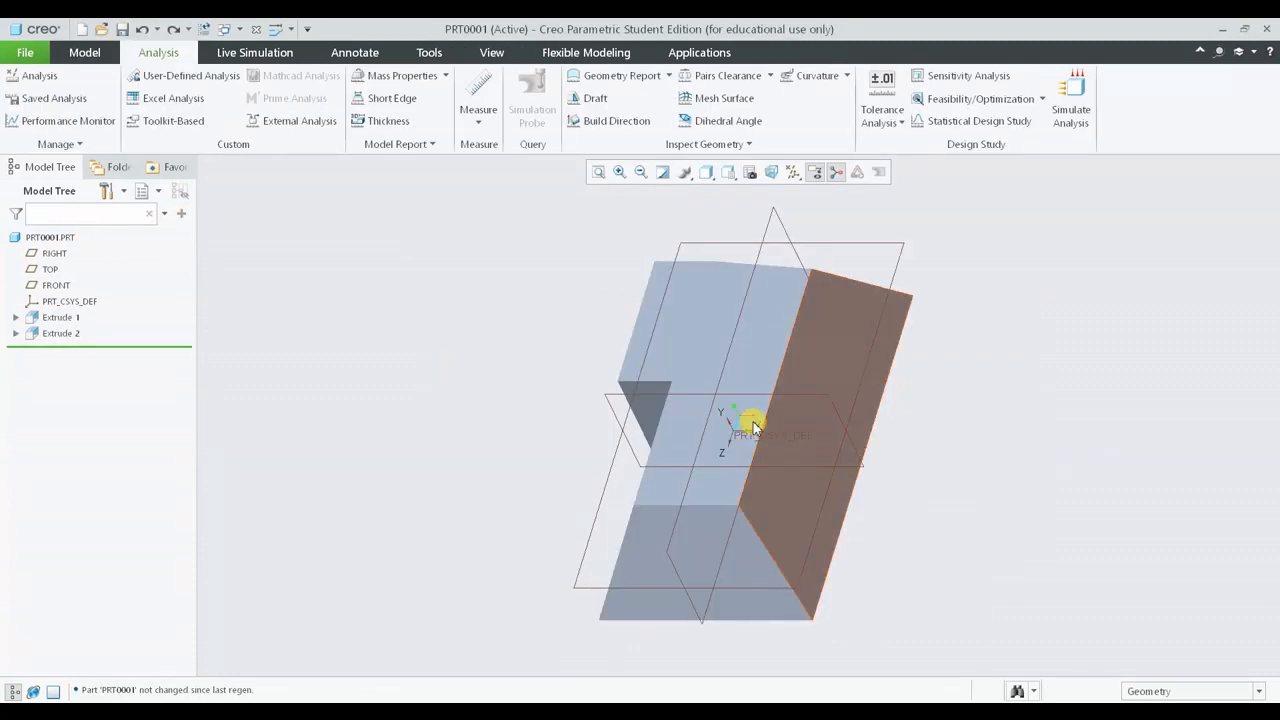
pyautogui.moveTo(755, 425); pyautogui.dragTo(816, 378, button='middle')
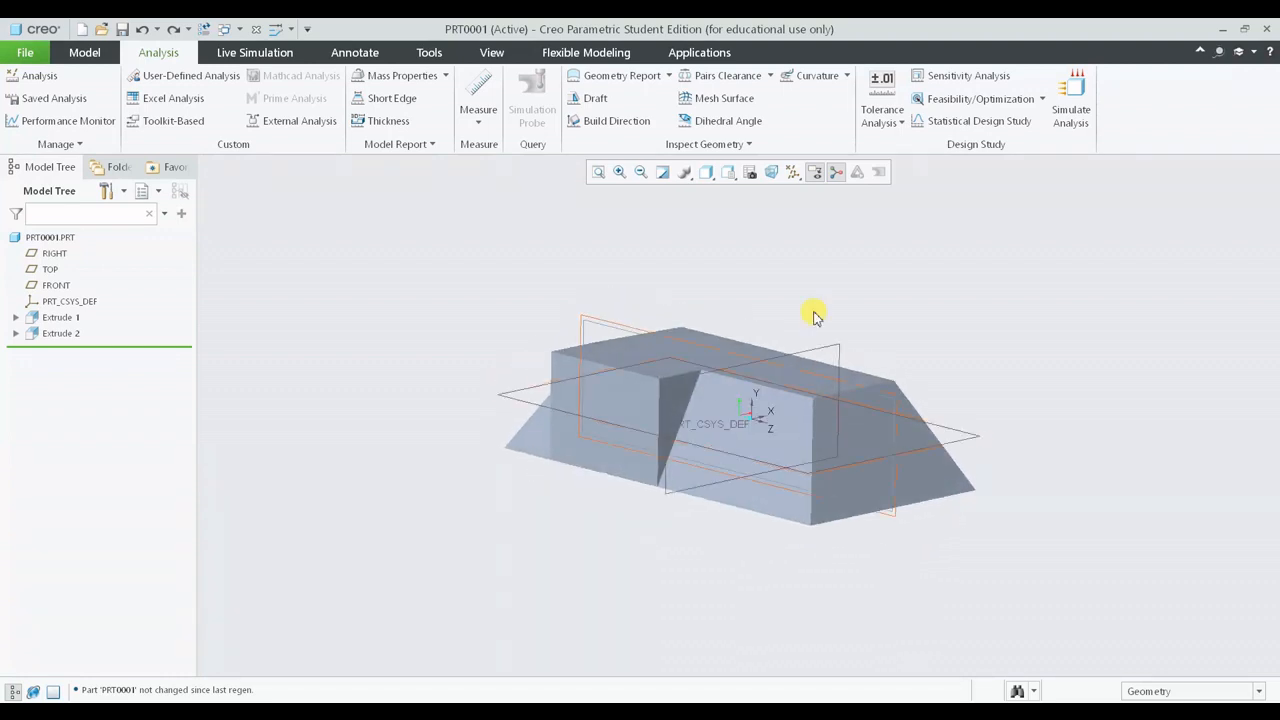
# - Switch the model display style to Shading With Edges
pyautogui.click(703, 171)
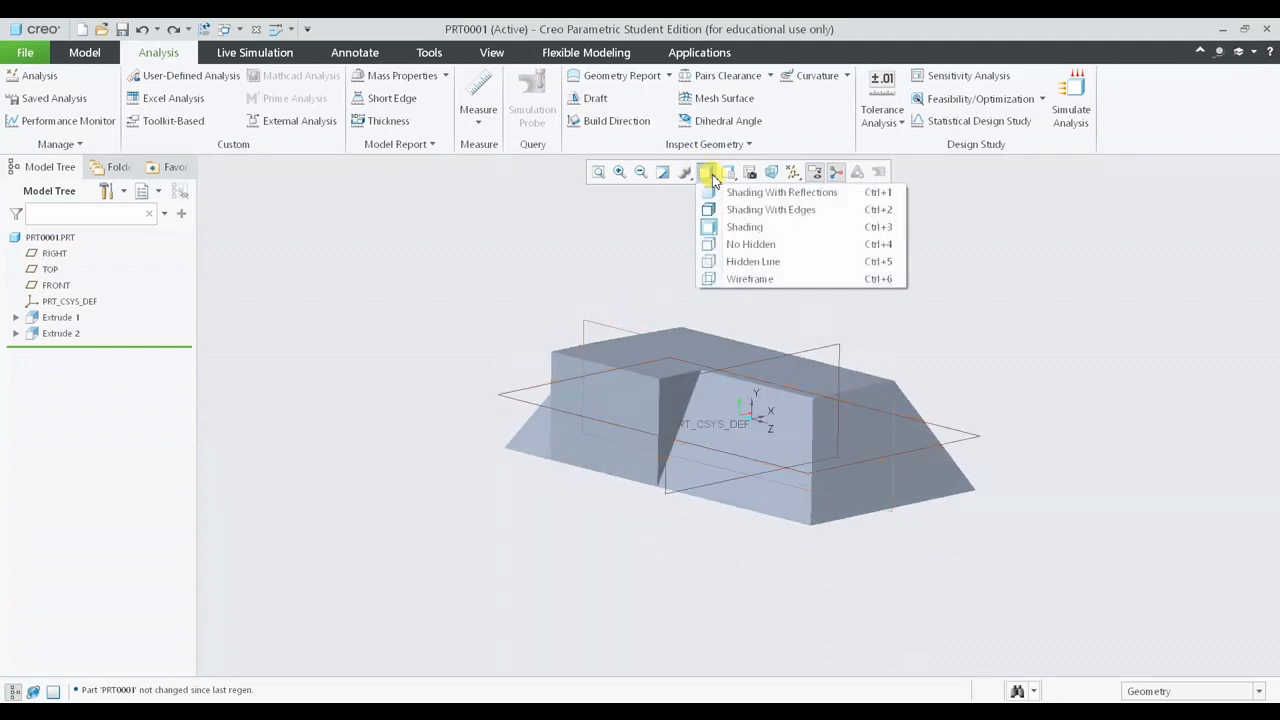
pyautogui.click(773, 211)
pyautogui.moveTo(1019, 358); pyautogui.dragTo(1022, 388, button='middle')
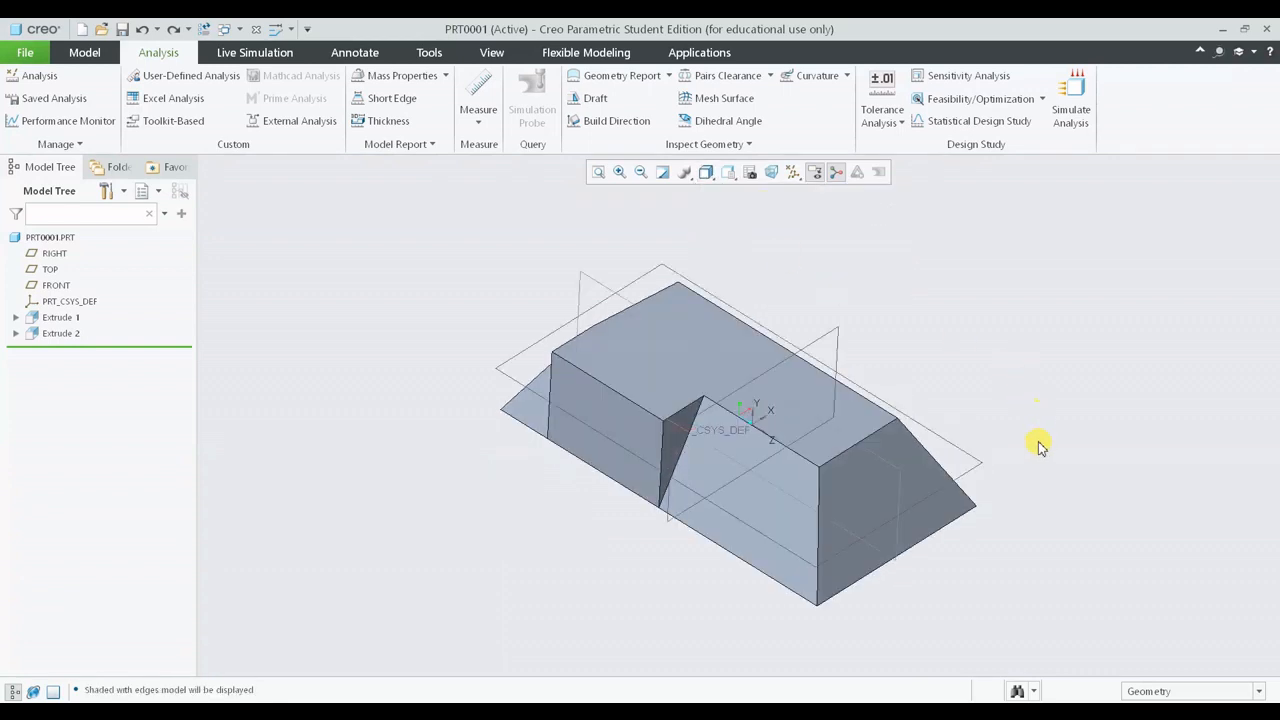
pyautogui.moveTo(1038, 446); pyautogui.dragTo(1014, 420, button='middle')
pyautogui.click(102, 57)
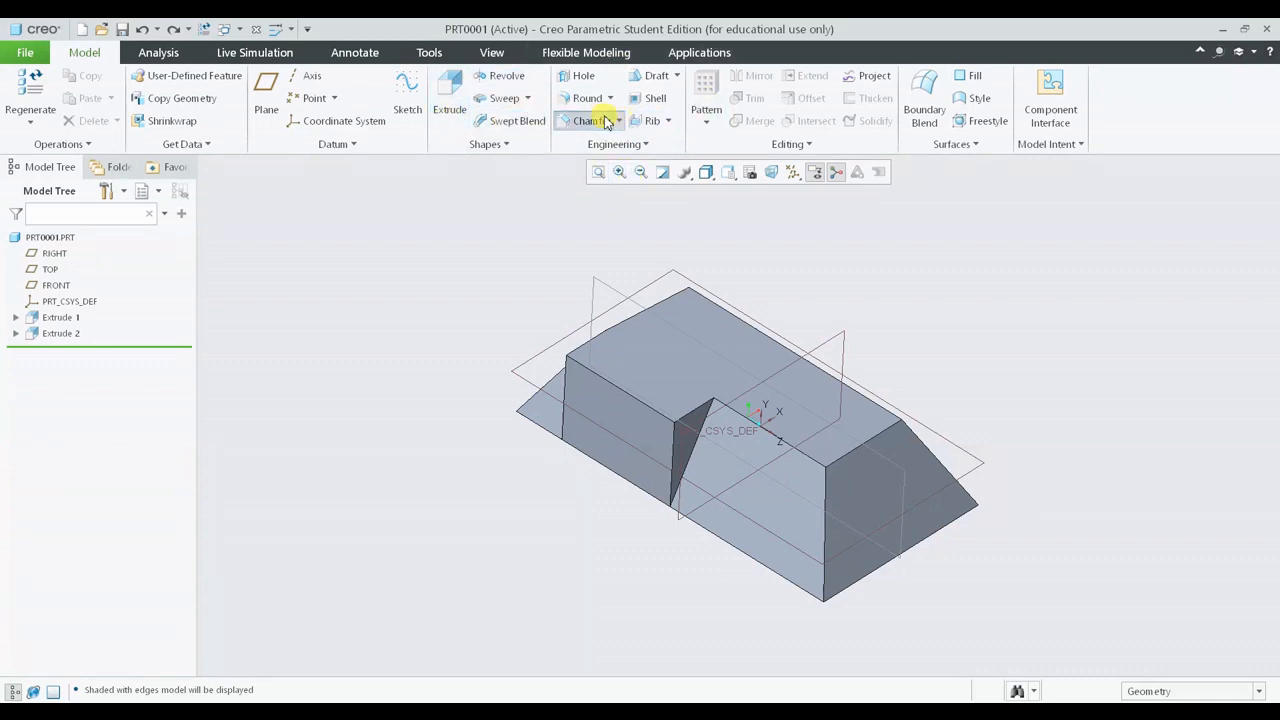
# - Chamfer the bottom front edge of the base with a D x D chamfer of 20 mm
pyautogui.click(590, 121)
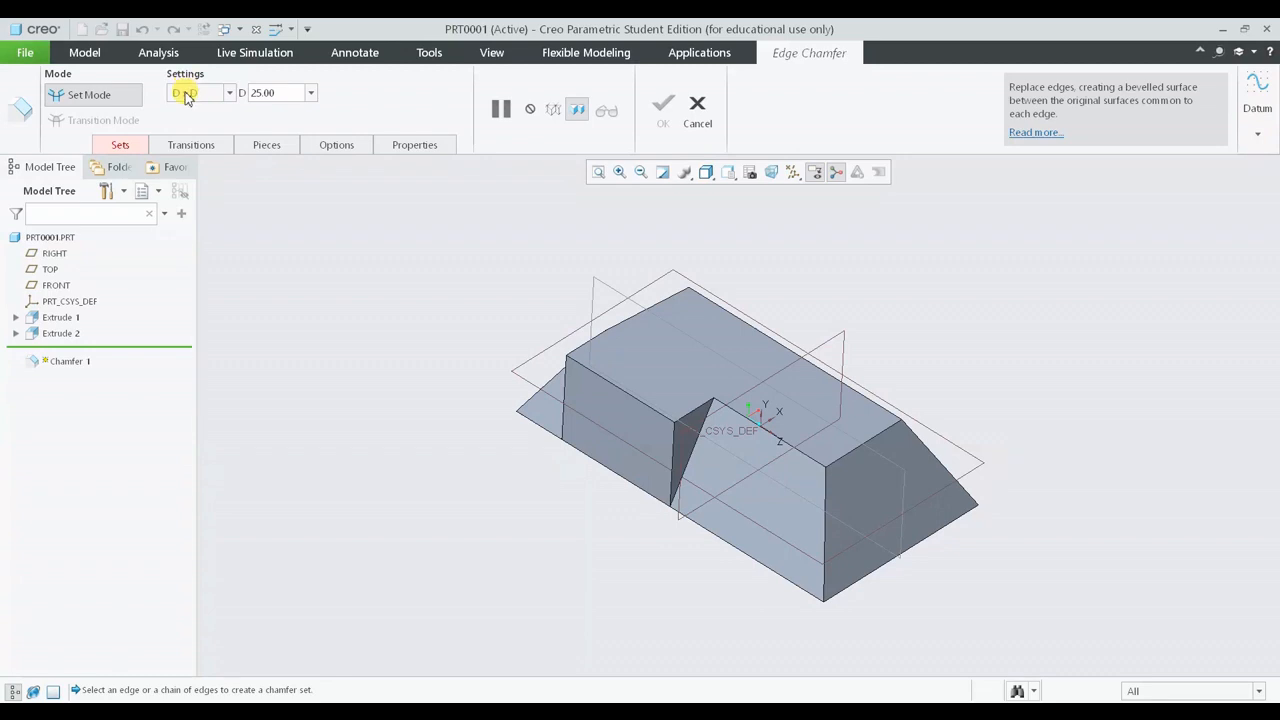
pyautogui.click(293, 93)
pyautogui.write('20.00')
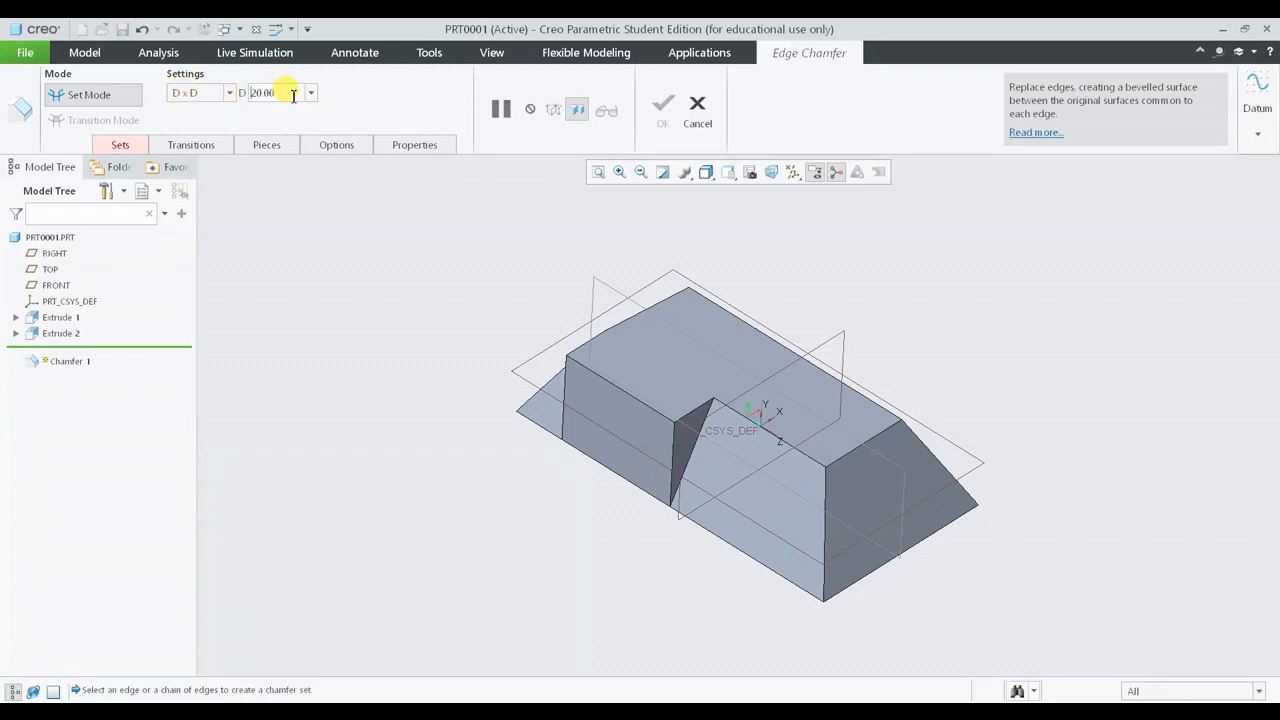
pyautogui.moveTo(543, 361); pyautogui.dragTo(592, 414, button='middle')
pyautogui.scroll(-3, 786, 482)
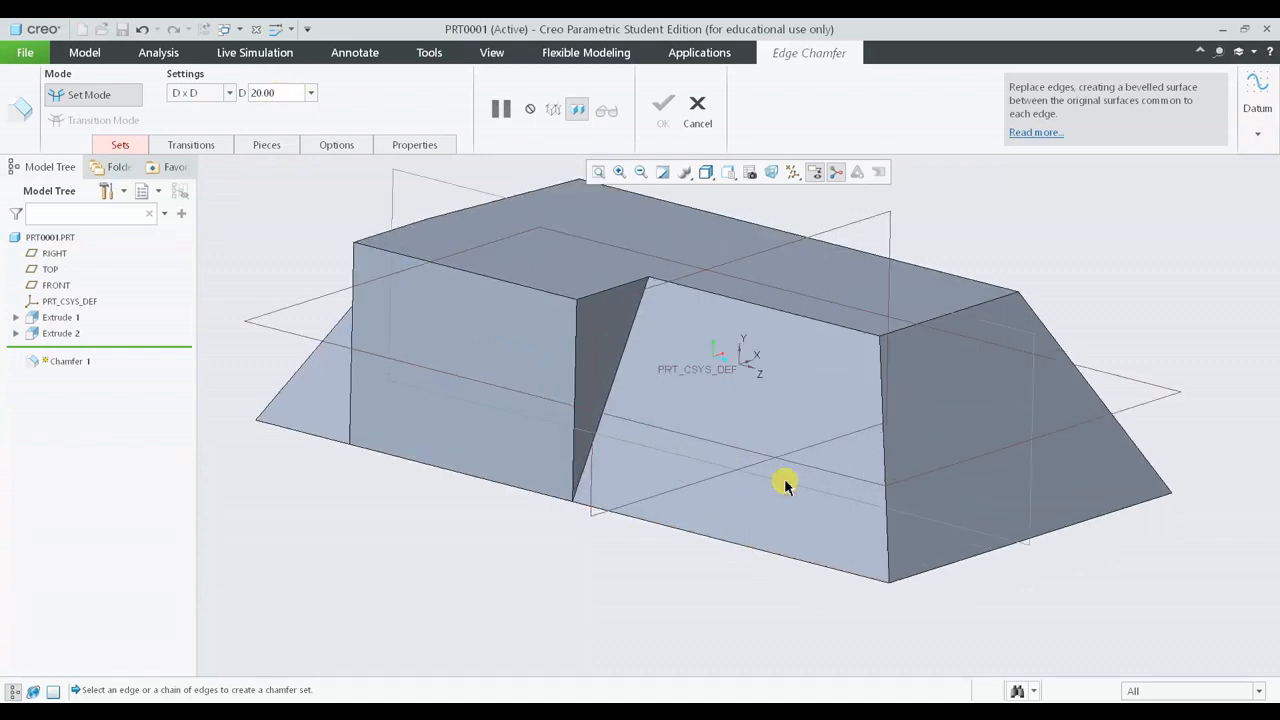
pyautogui.moveTo(761, 498); pyautogui.dragTo(789, 503, button='middle')
pyautogui.scroll(-4, 737, 390)
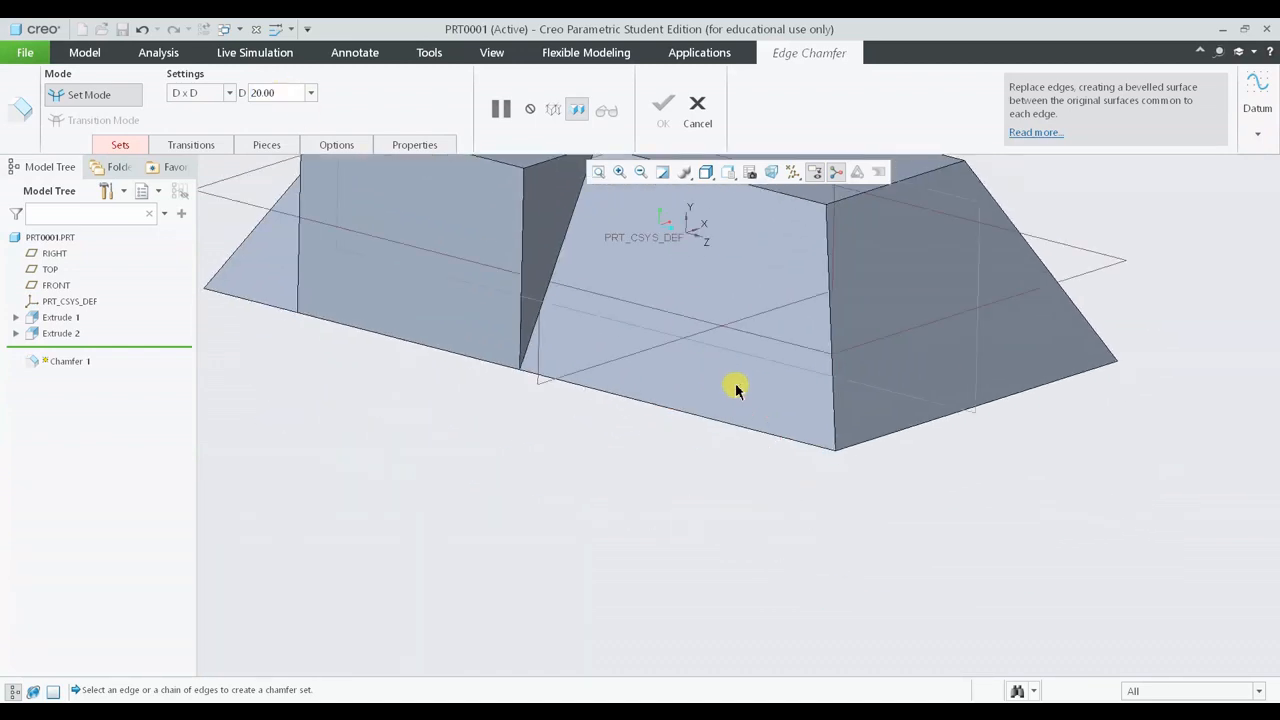
pyautogui.click(714, 432)
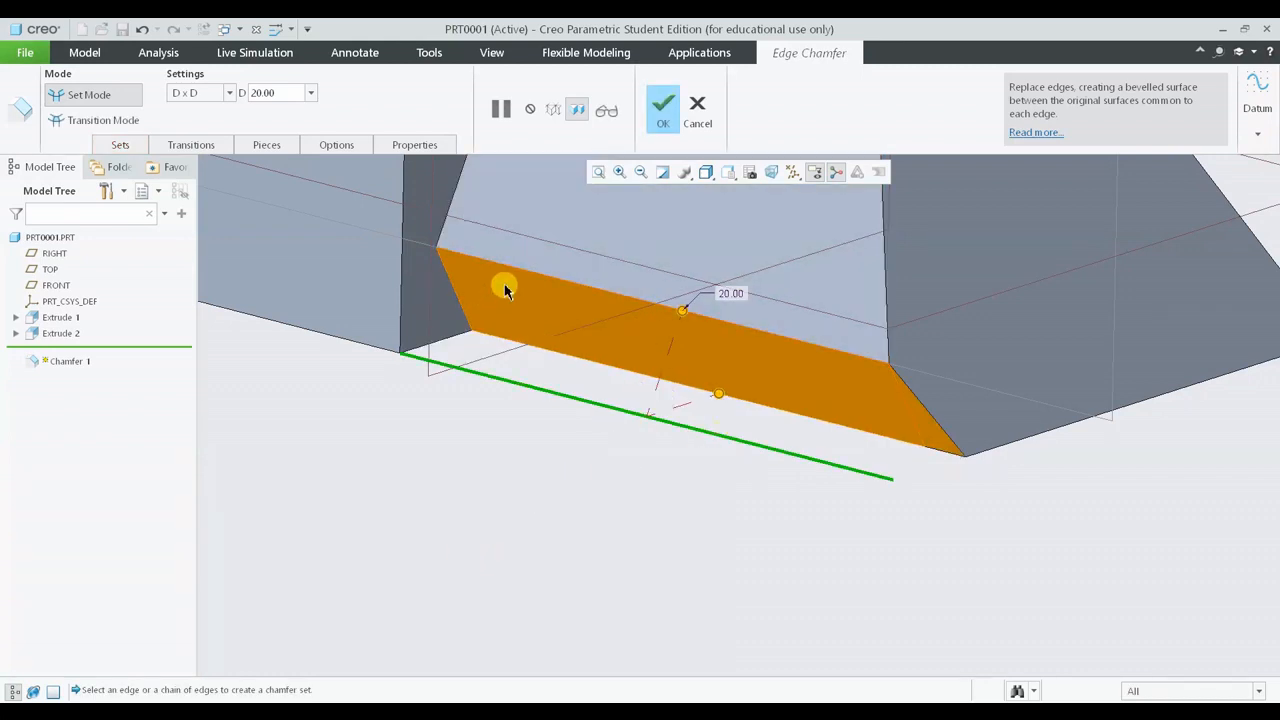
pyautogui.moveTo(727, 387); pyautogui.dragTo(697, 380, button='middle')
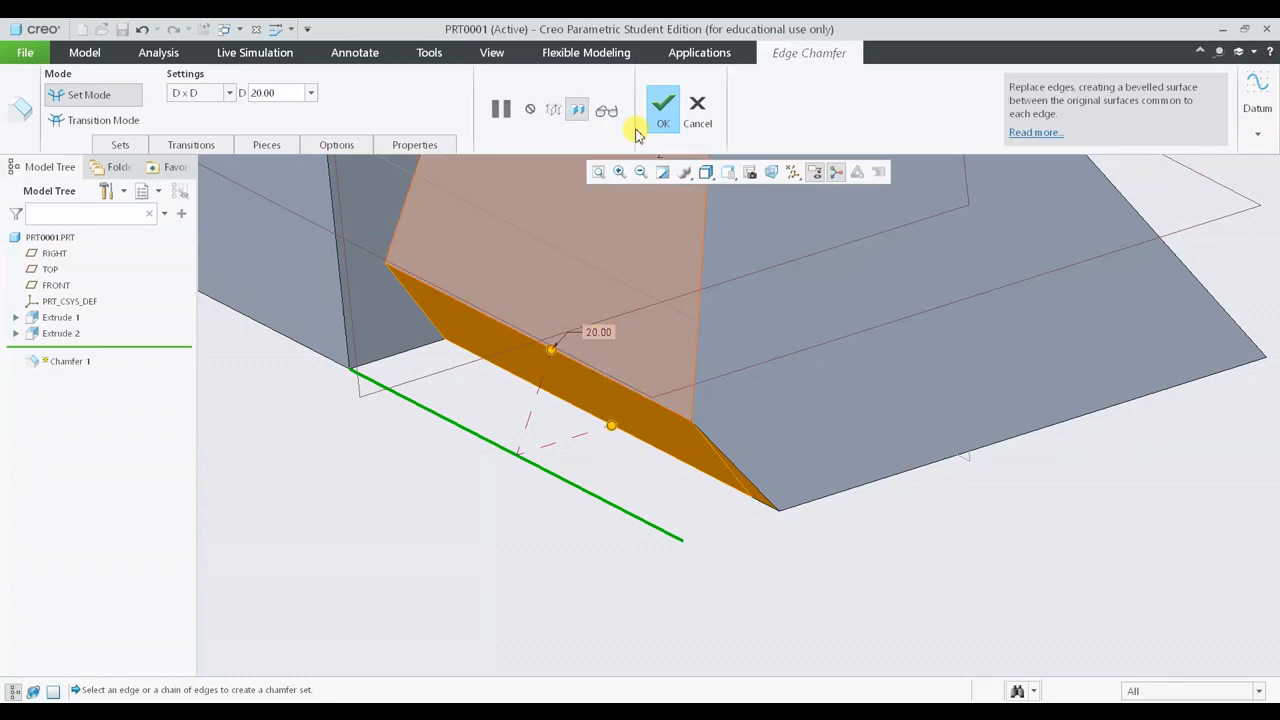
pyautogui.click(663, 108)
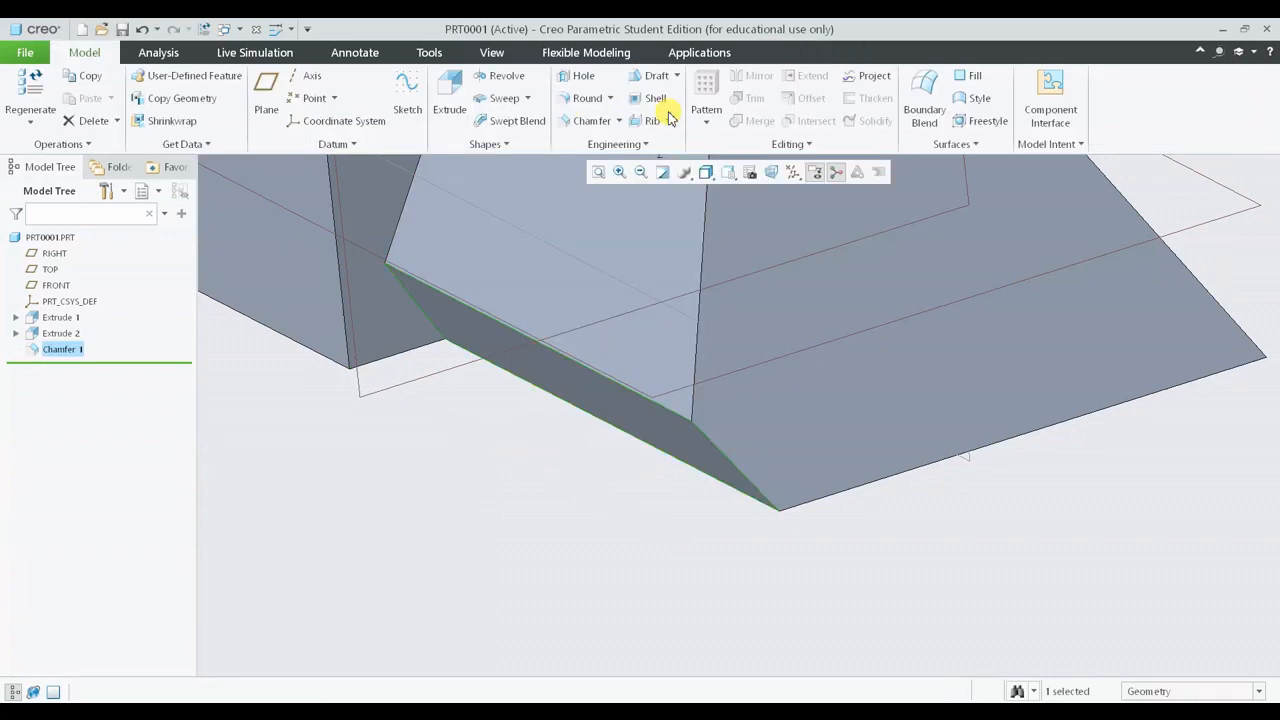
# - Measure the distance from the chamfer's upper edge to the base's bottom corner
pyautogui.click(550, 625)
pyautogui.moveTo(514, 517); pyautogui.dragTo(694, 563, button='middle')
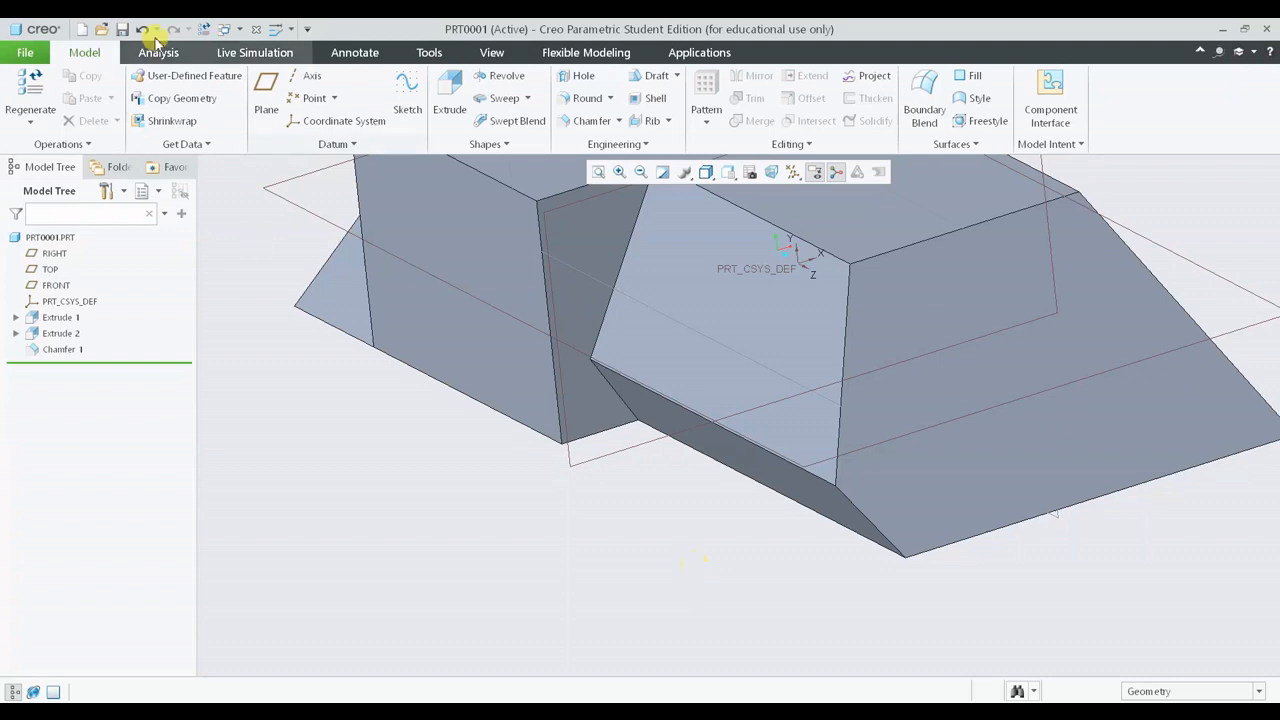
pyautogui.click(157, 55)
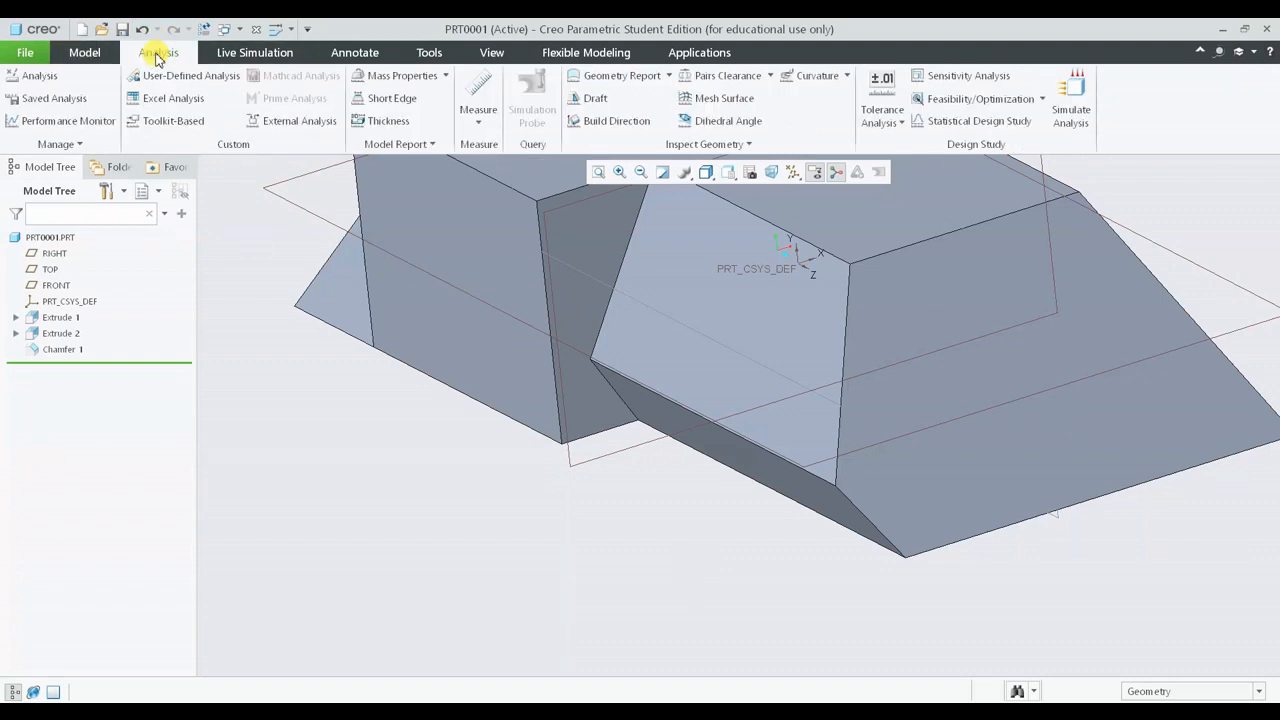
pyautogui.click(470, 118)
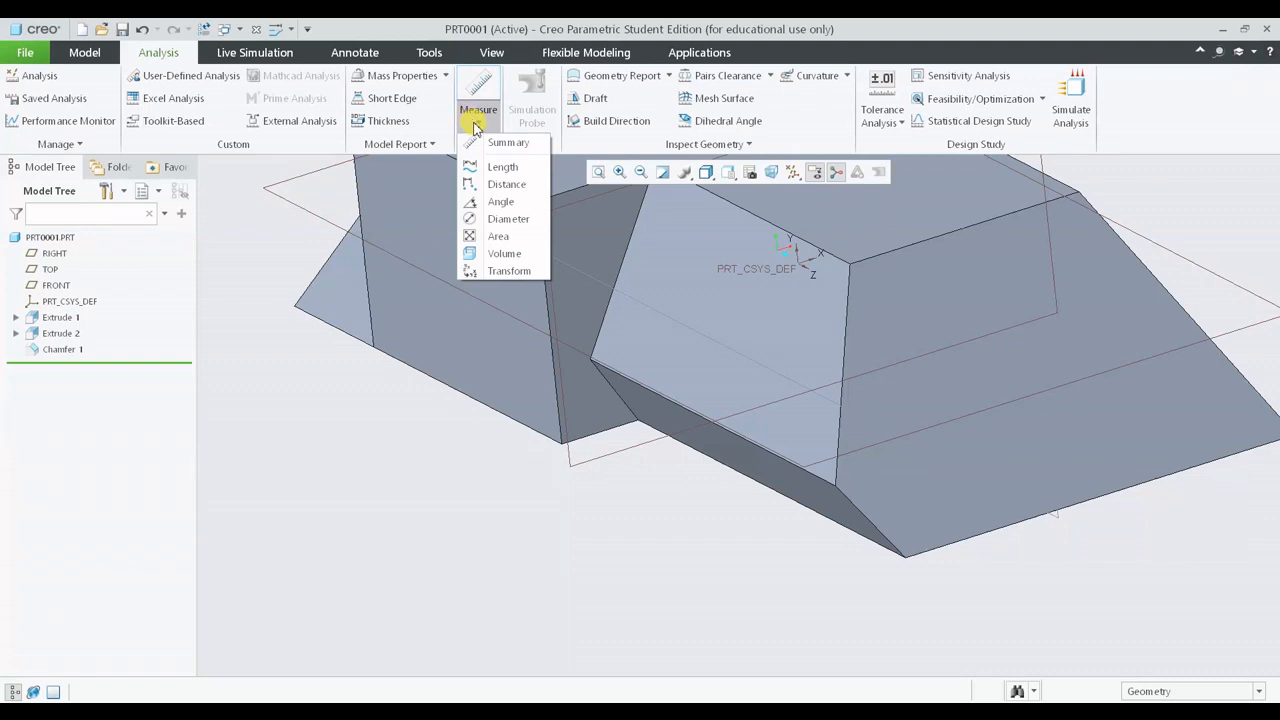
pyautogui.click(476, 184)
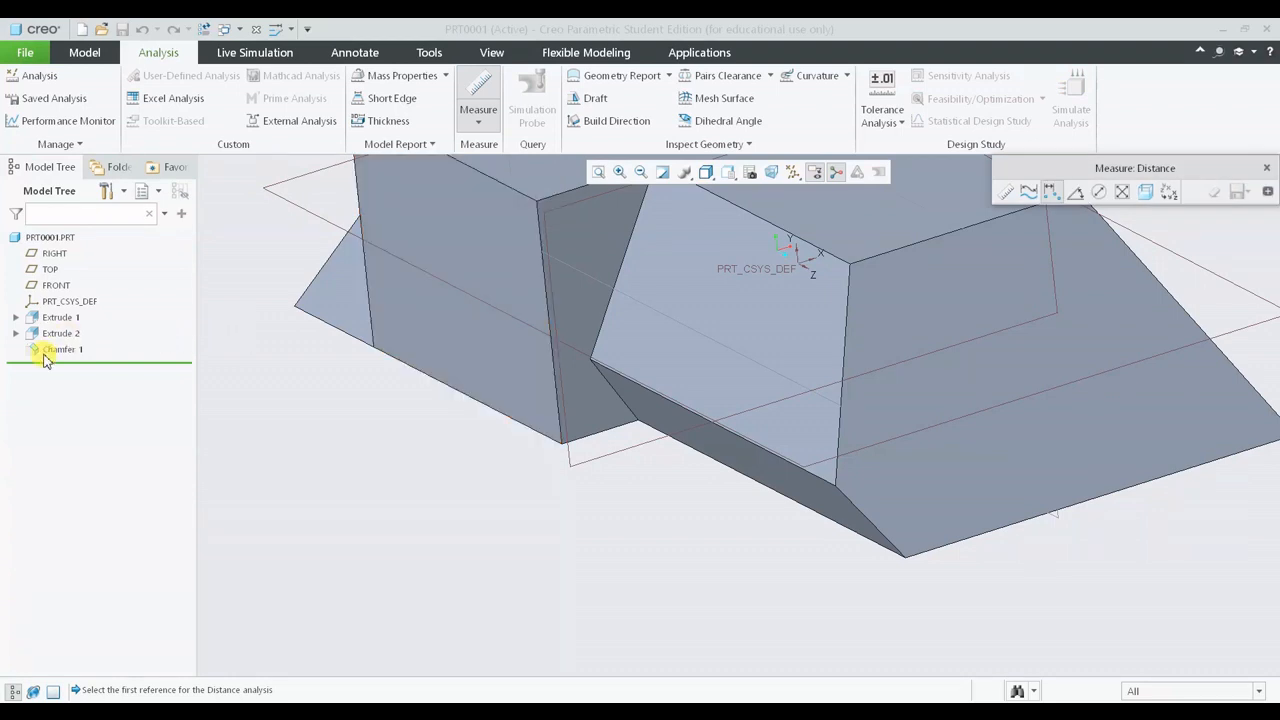
pyautogui.click(658, 395)
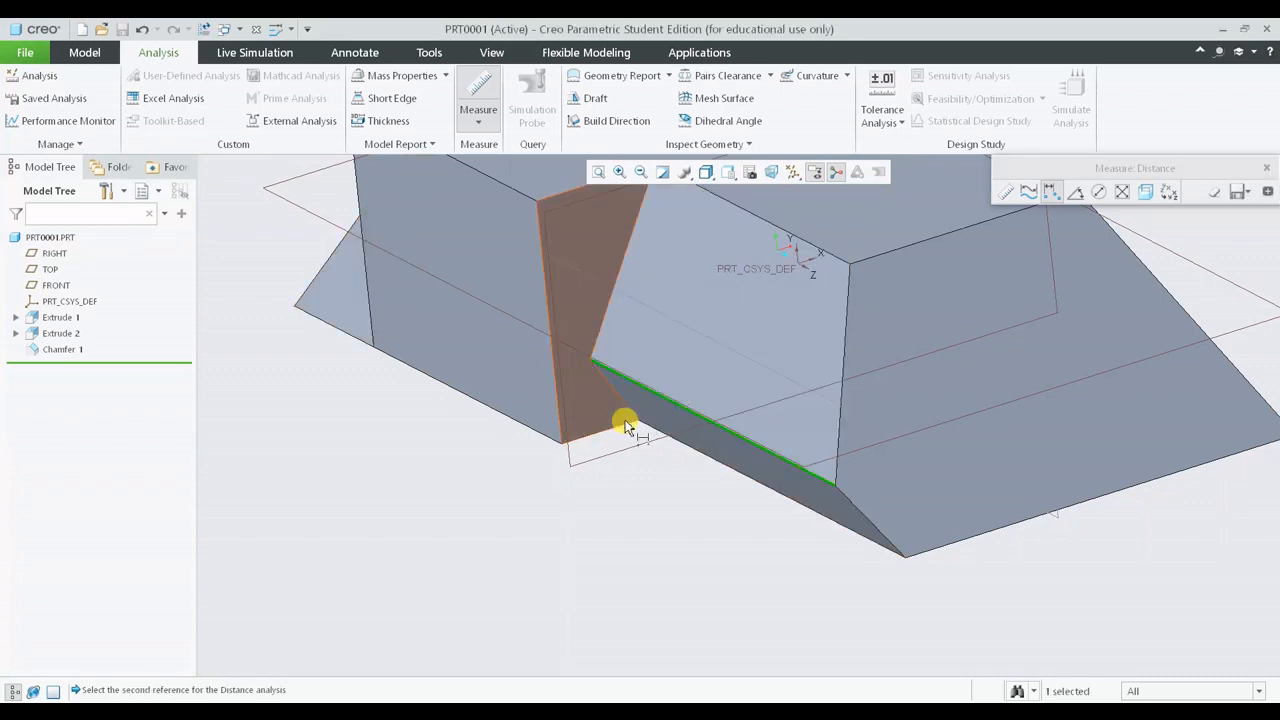
pyautogui.moveTo(629, 429); pyautogui.dragTo(574, 406, button='middle')
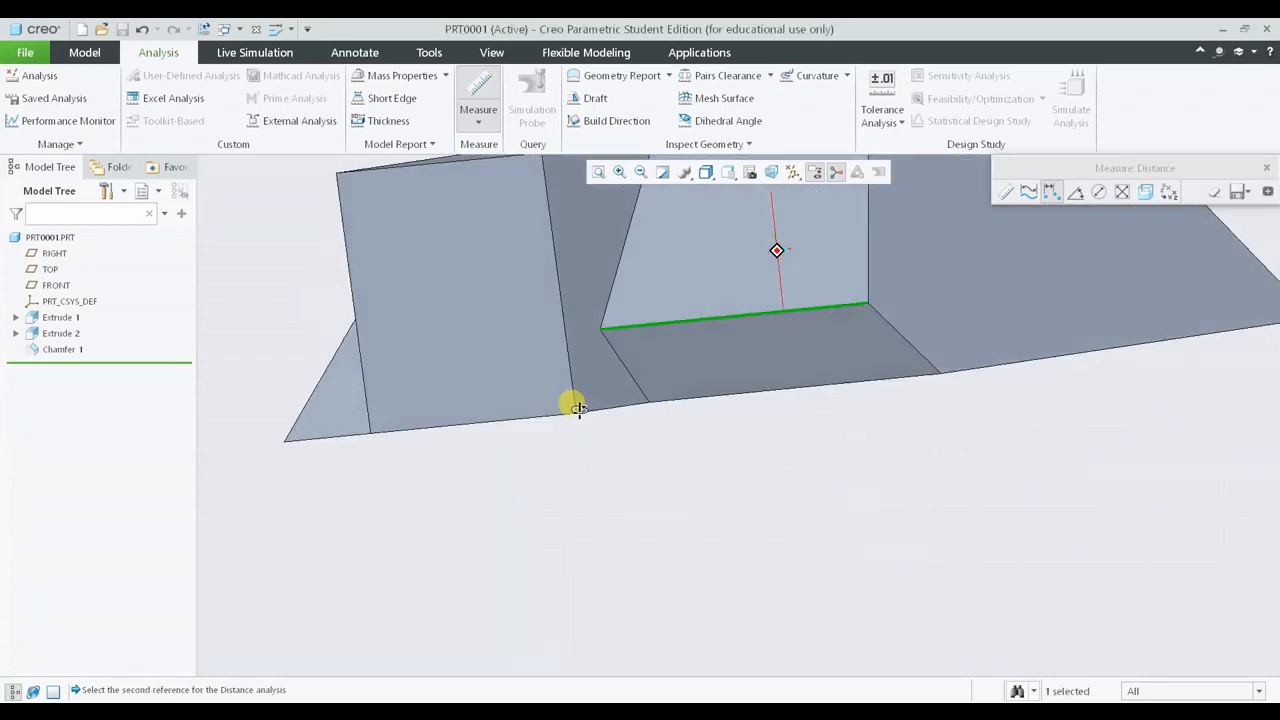
pyautogui.scroll(-3, 578, 413)
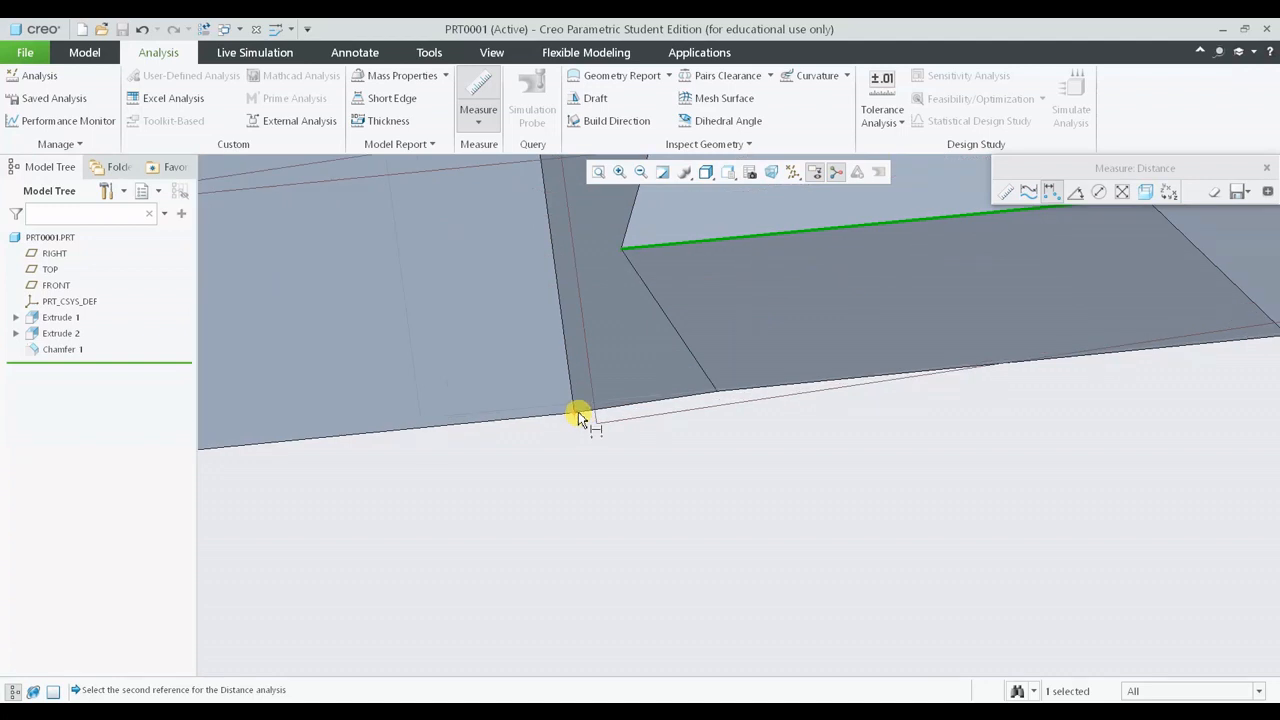
pyautogui.click(578, 412)
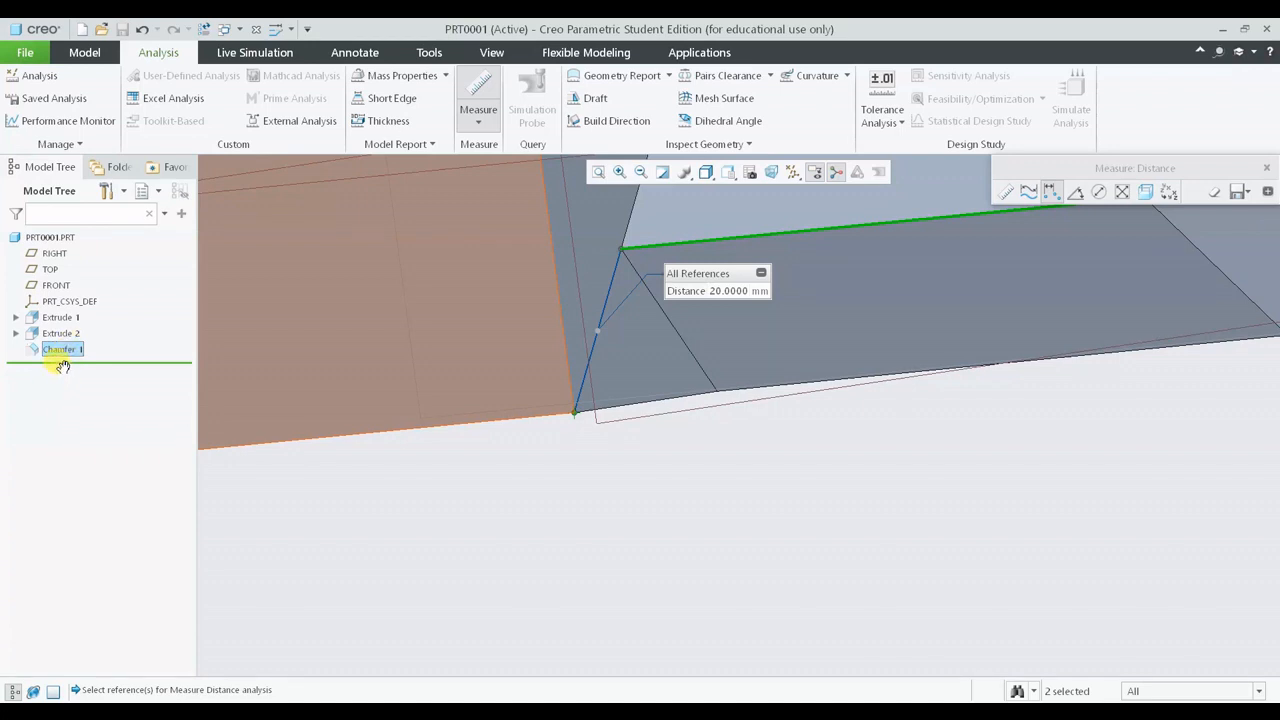
pyautogui.rightClick(62, 364)
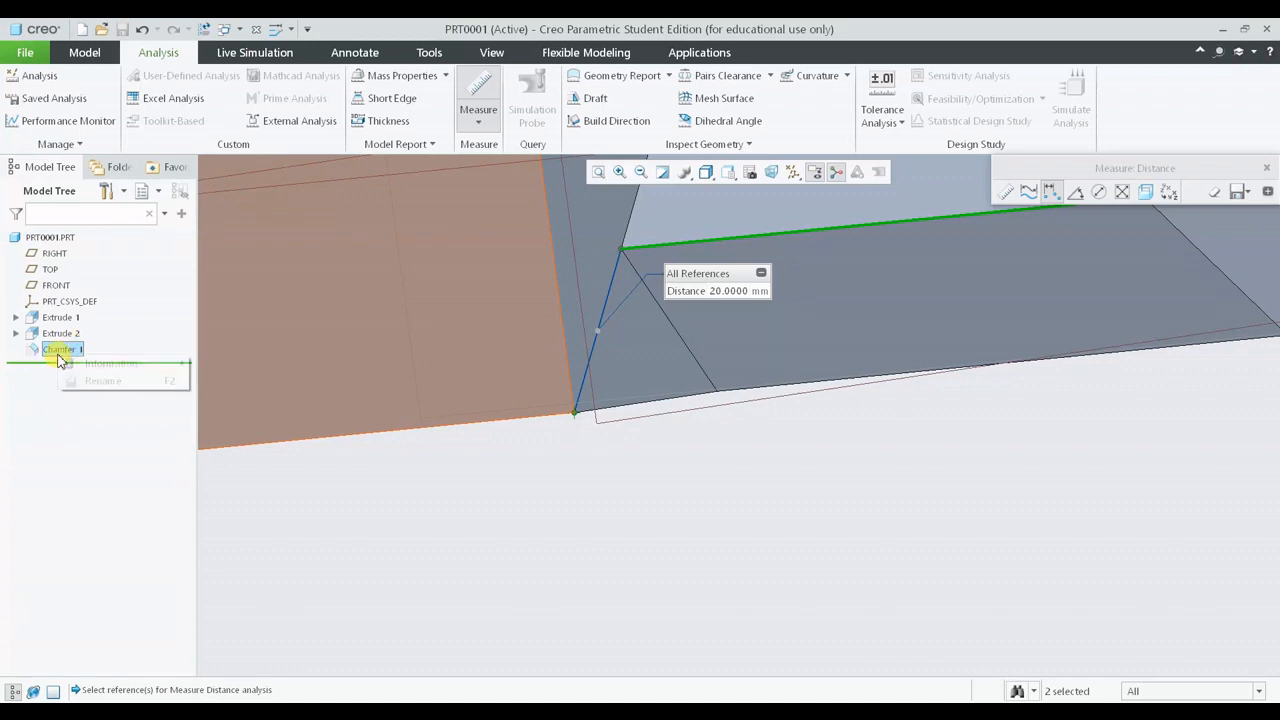
pyautogui.click(1266, 163)
pyautogui.click(1266, 163)
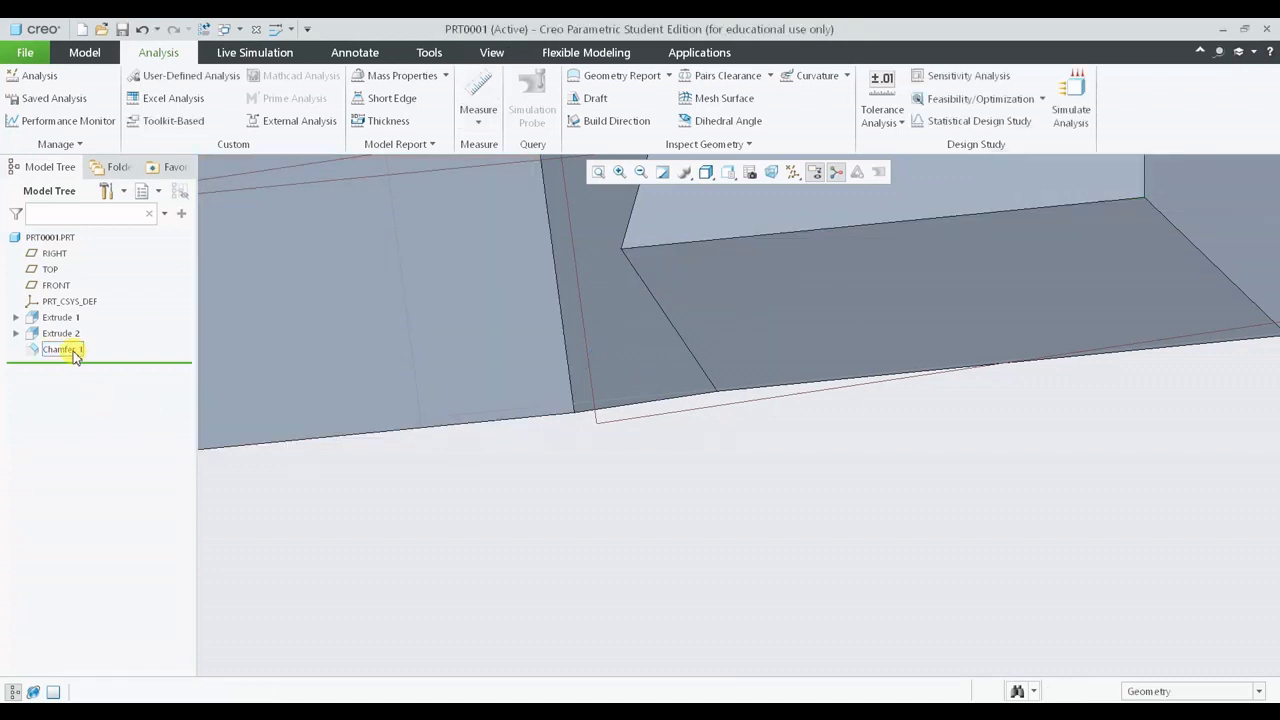
# - Reopen Chamfer 1 for editing and set its D distance to 25 mm
pyautogui.rightClick(75, 355)
pyautogui.click(69, 350)
pyautogui.rightClick(80, 352)
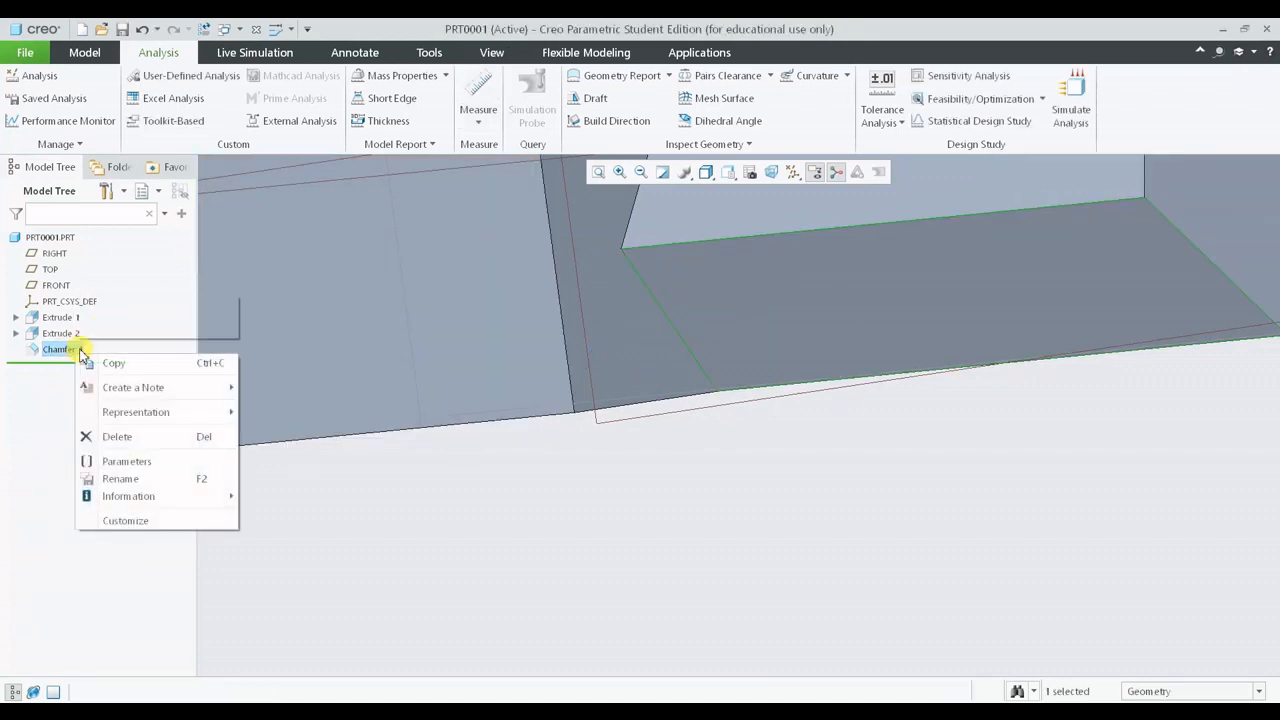
pyautogui.click(110, 303)
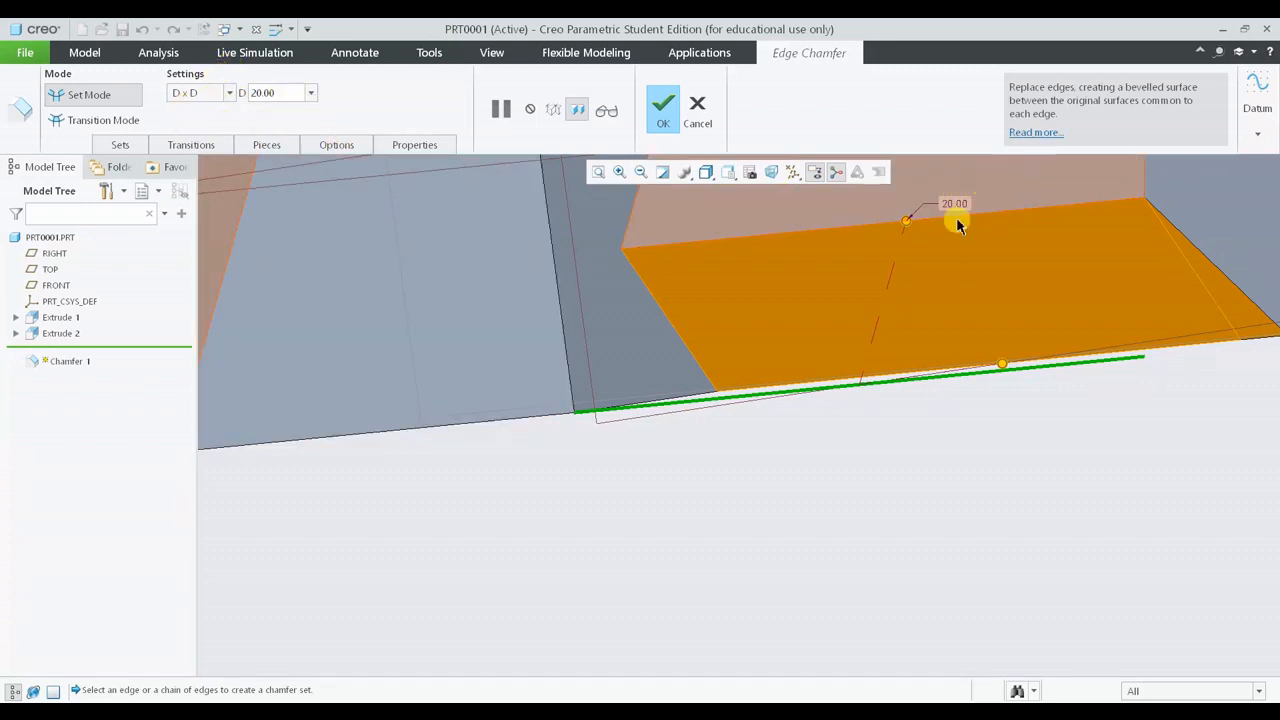
pyautogui.moveTo(729, 406); pyautogui.dragTo(514, 466, button='middle')
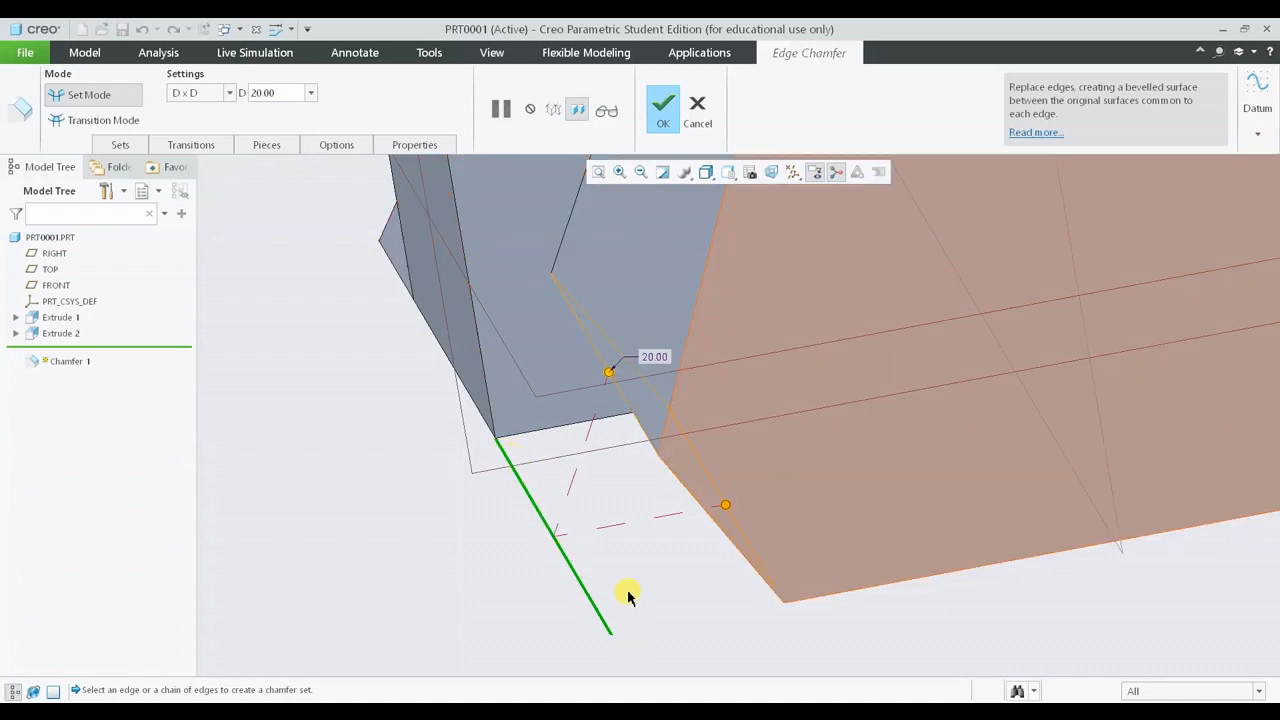
pyautogui.moveTo(586, 609); pyautogui.dragTo(600, 591, button='middle')
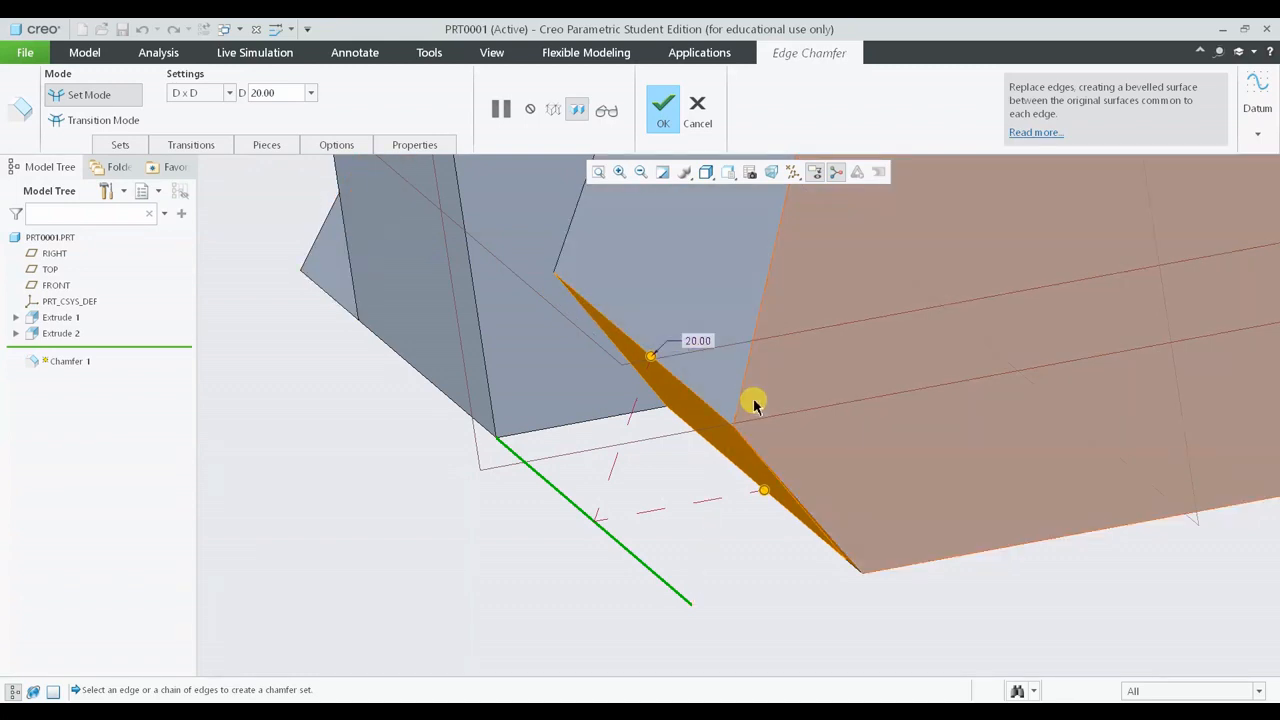
pyautogui.doubleClick(258, 92)
pyautogui.write('25')
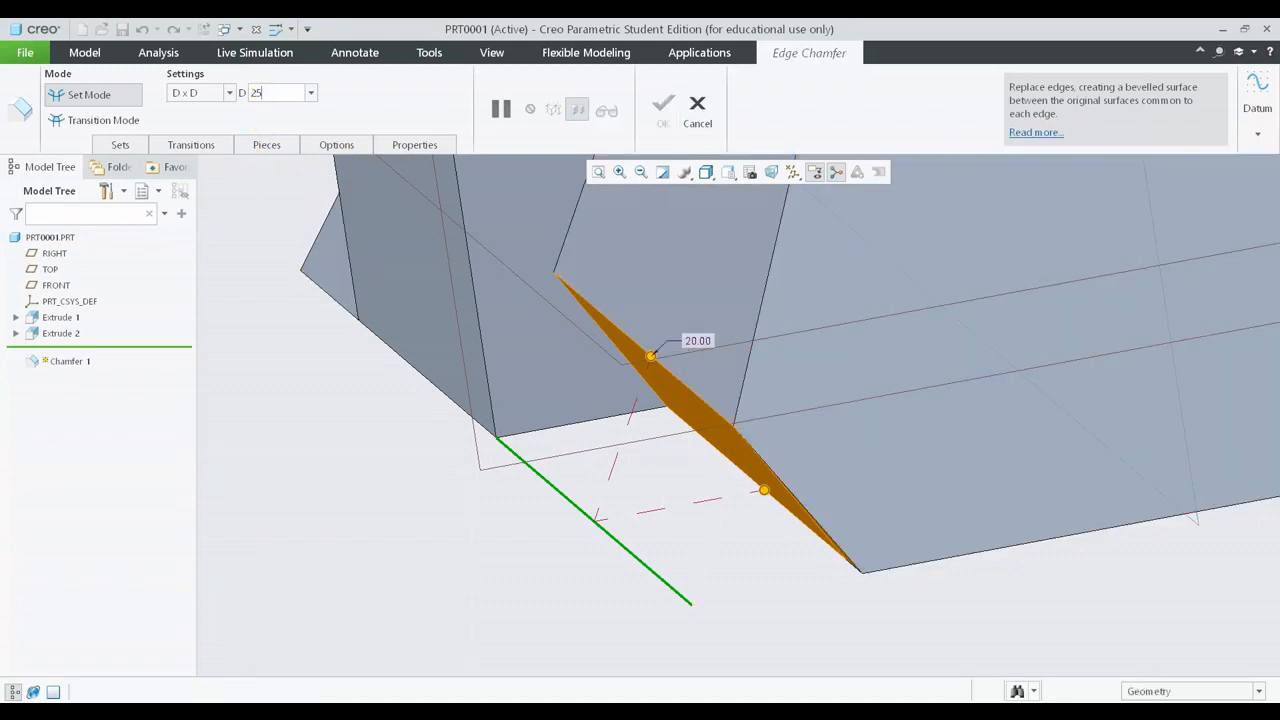
pyautogui.press('Return')
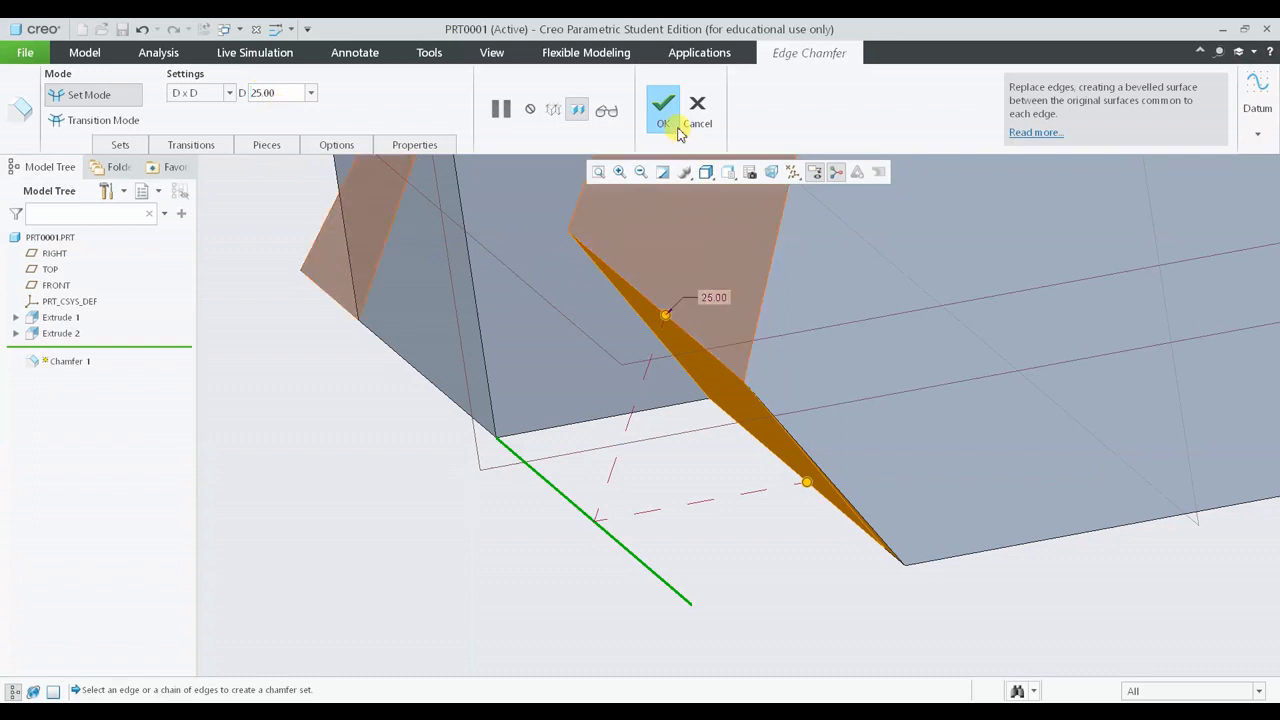
# - Switch the chamfer scheme to O x O and back to D x D
pyautogui.click(230, 93)
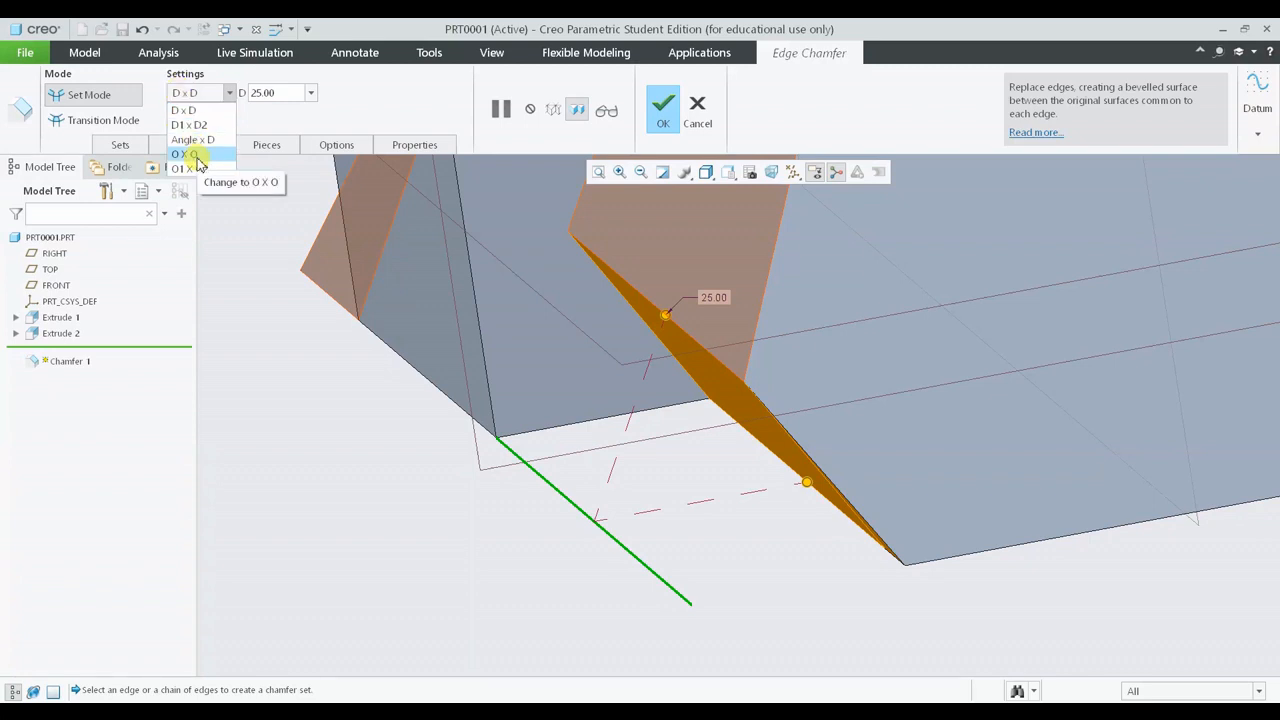
pyautogui.moveTo(729, 429); pyautogui.dragTo(480, 317, button='middle')
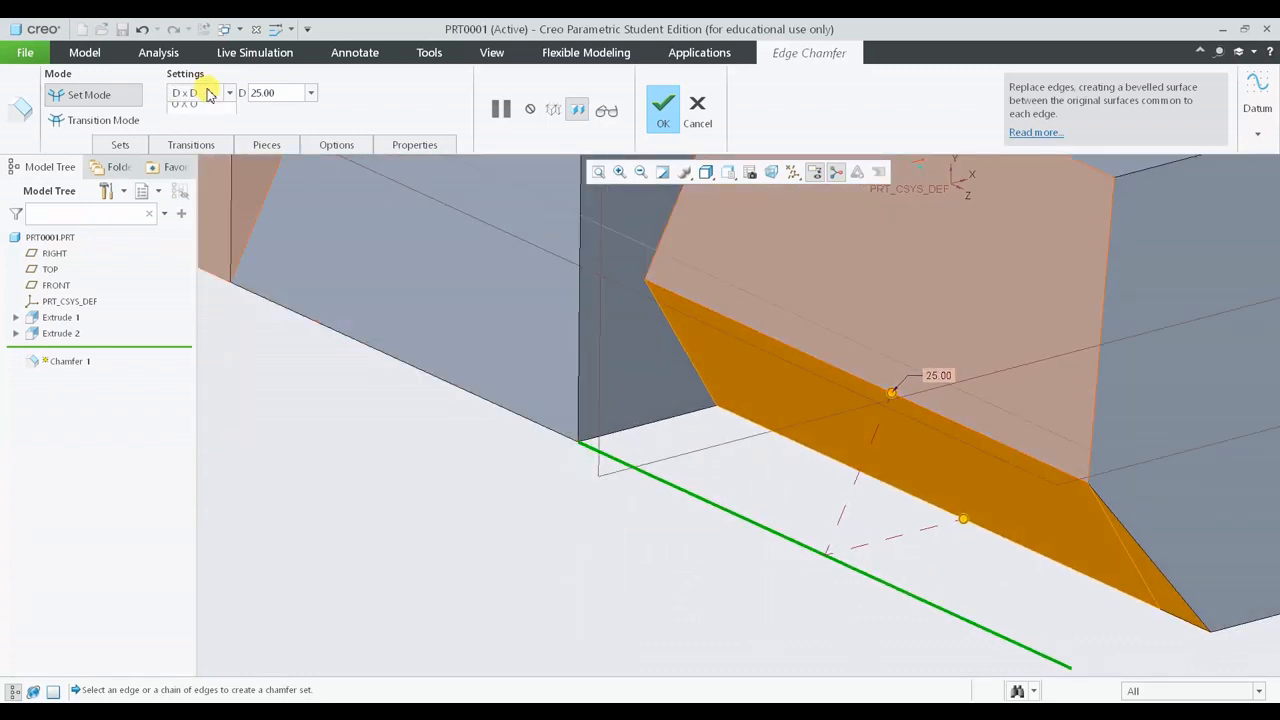
pyautogui.click(209, 94)
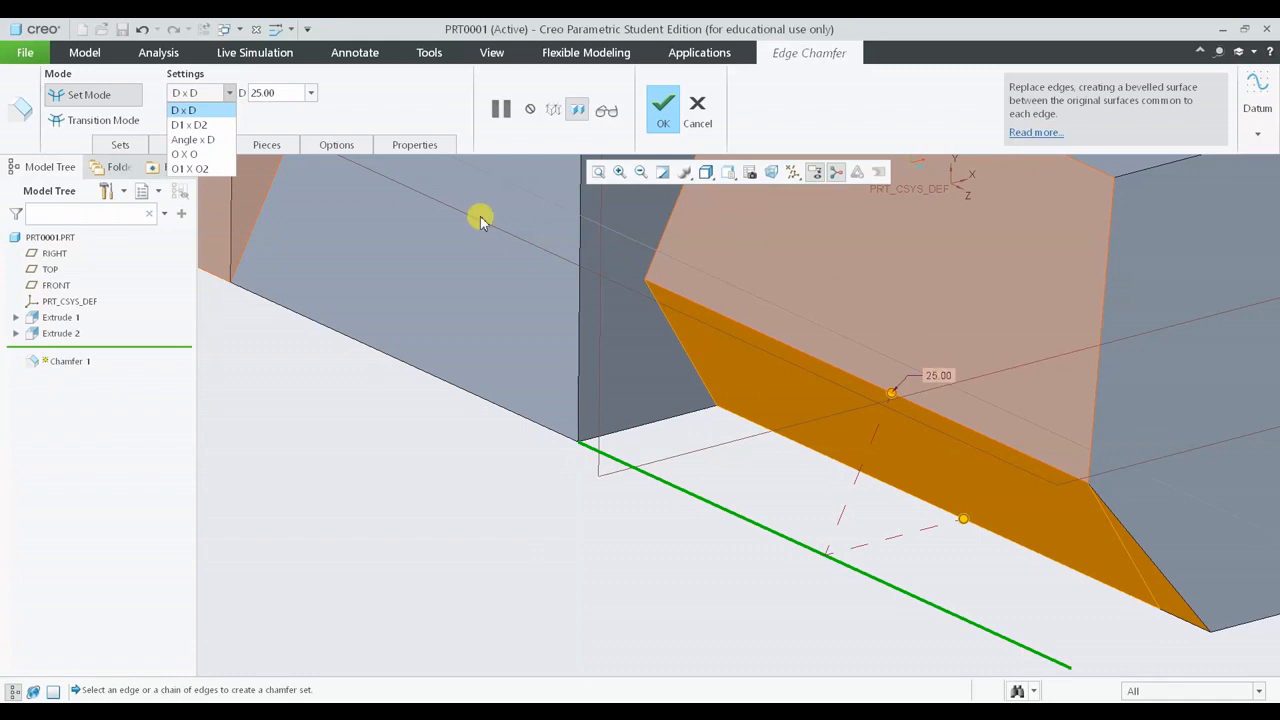
pyautogui.click(222, 155)
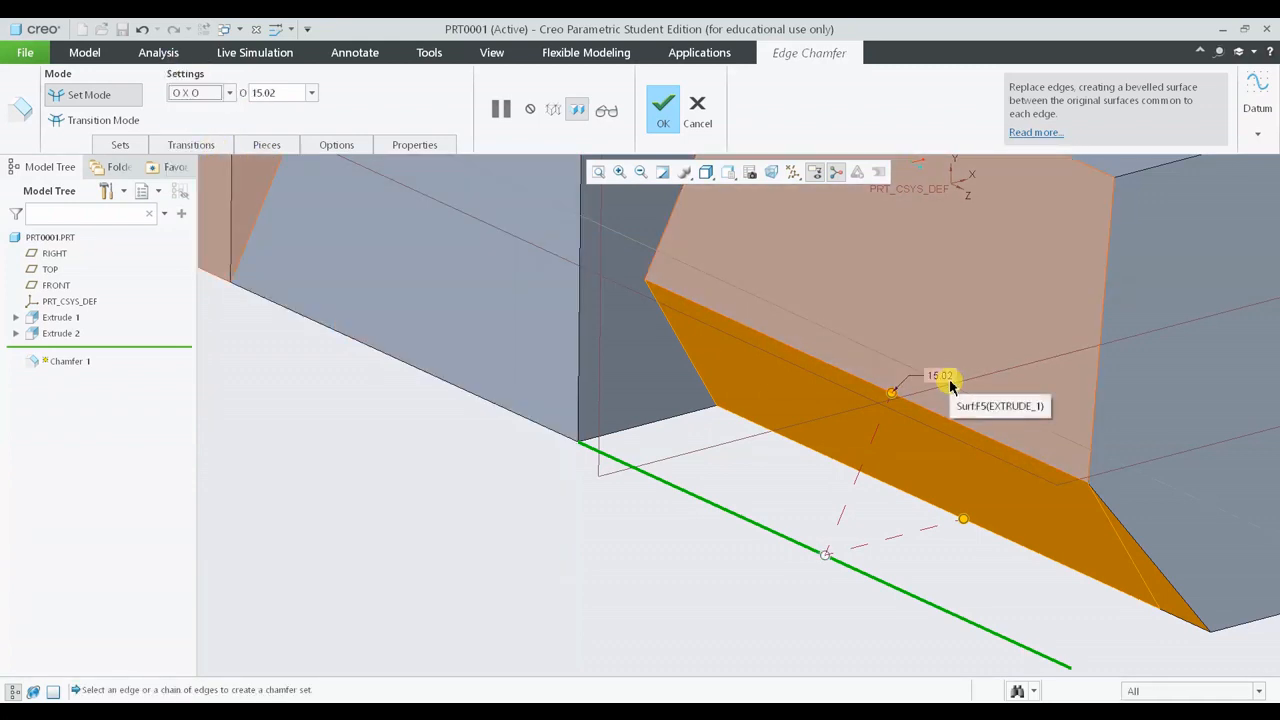
pyautogui.moveTo(826, 480); pyautogui.dragTo(812, 486, button='middle')
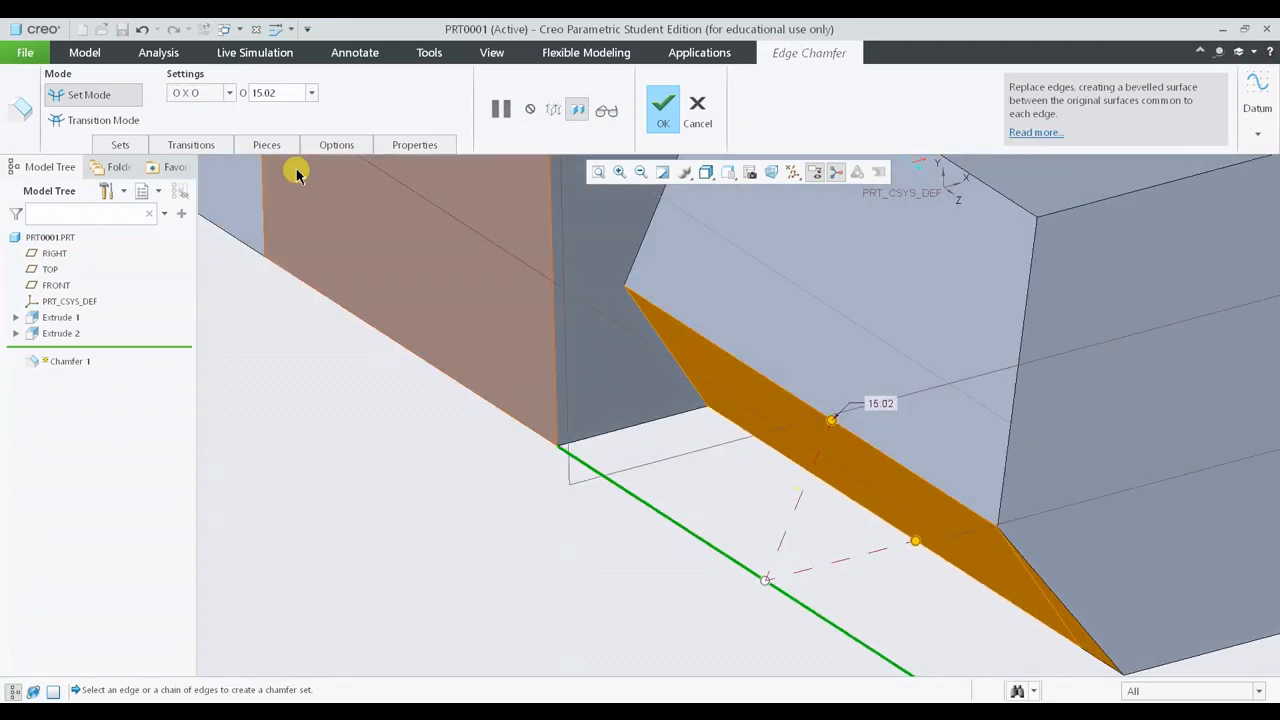
pyautogui.click(229, 92)
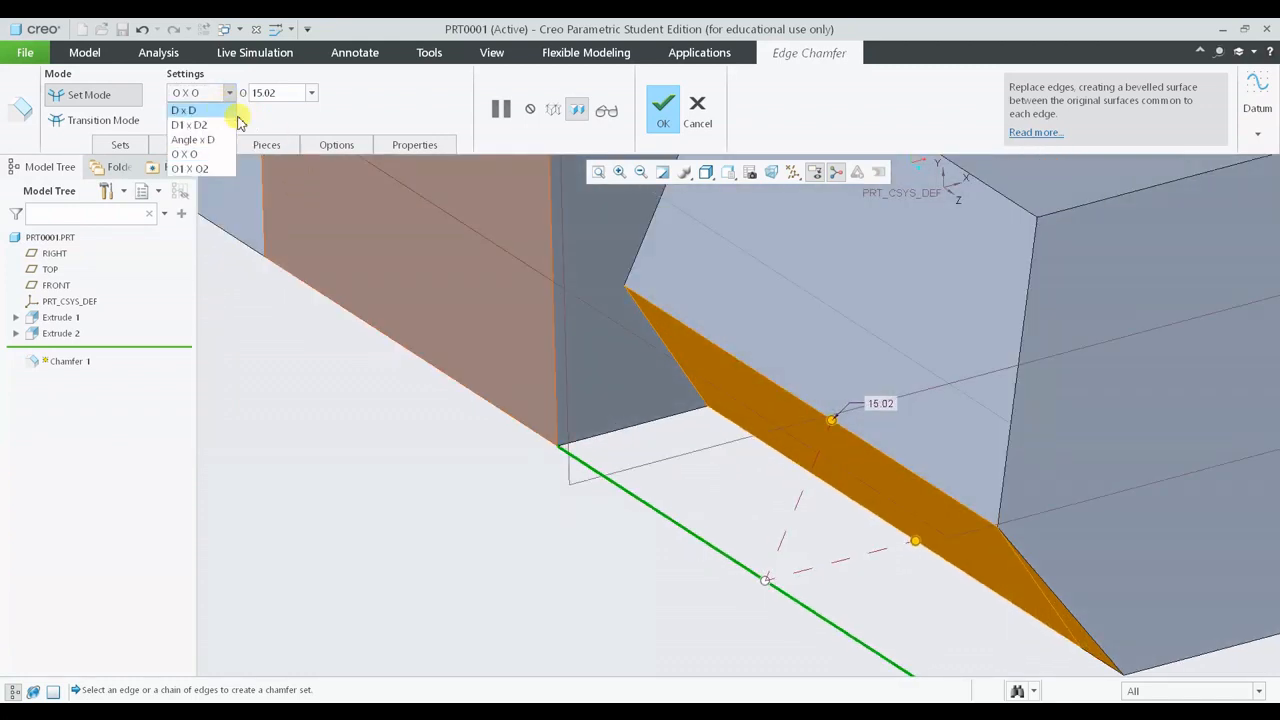
pyautogui.click(190, 110)
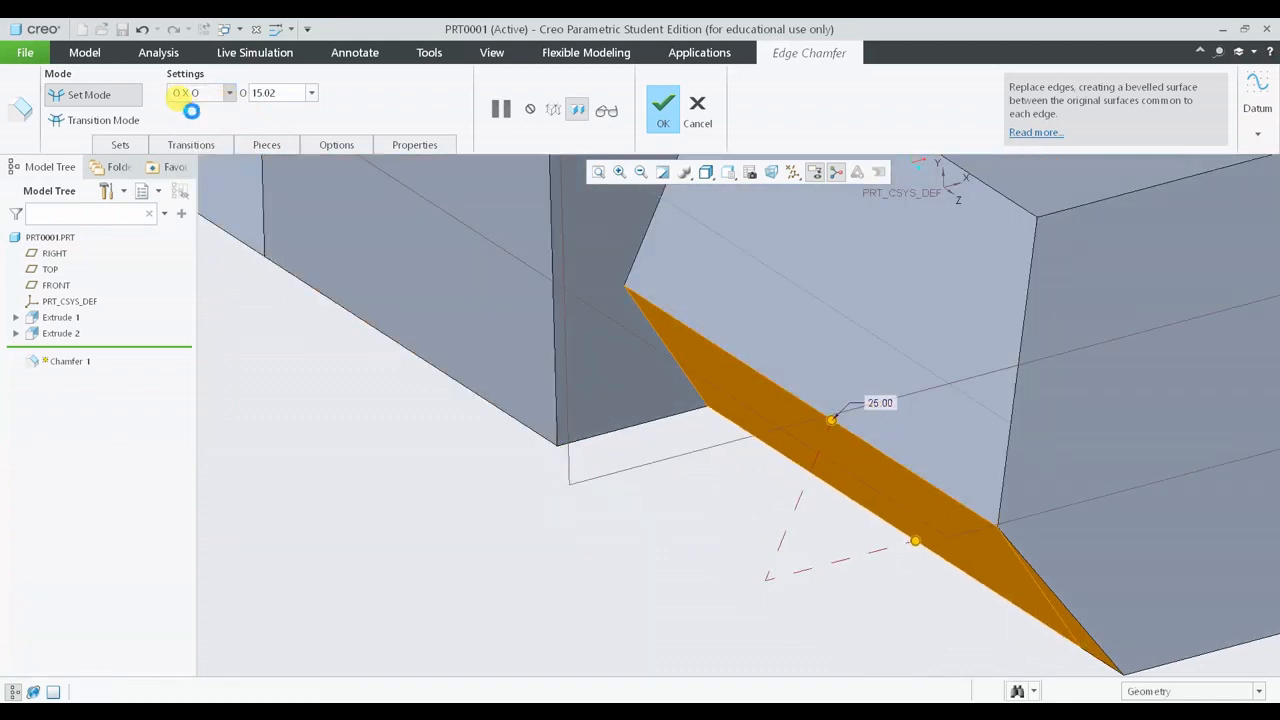
# - Change the chamfer scheme to O x O and set the offset O to 15 mm
pyautogui.click(229, 93)
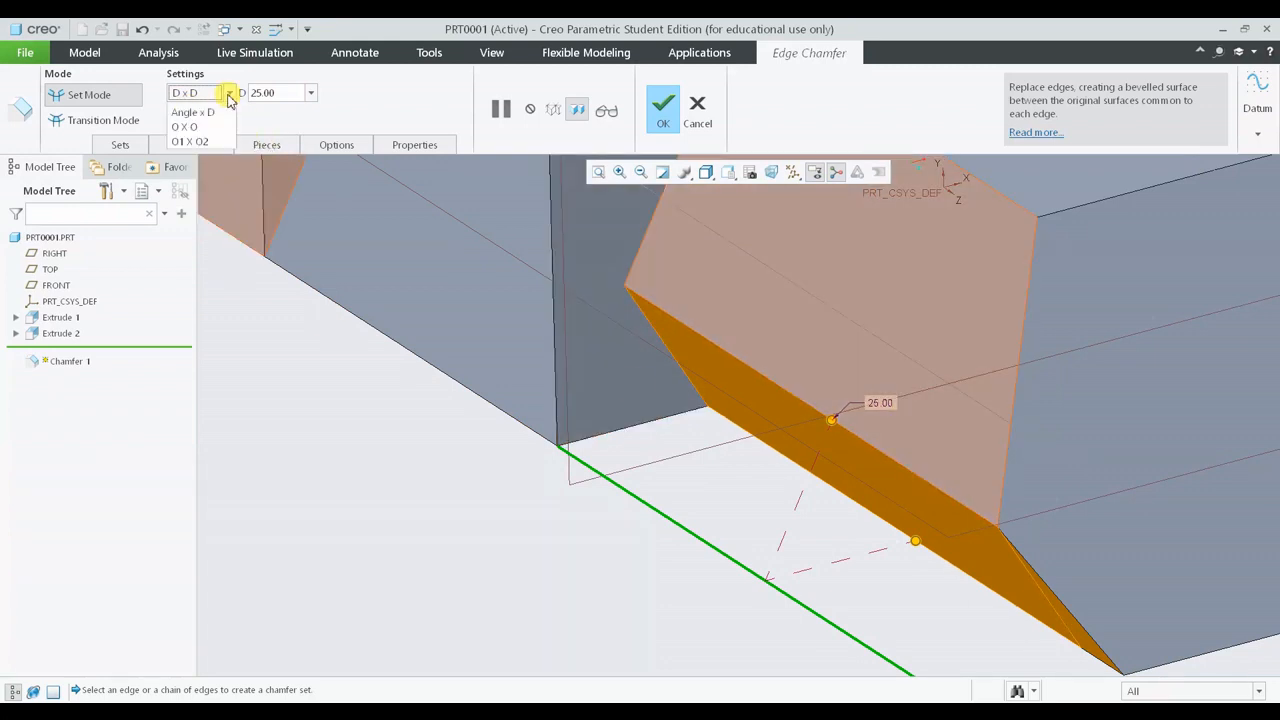
pyautogui.click(200, 157)
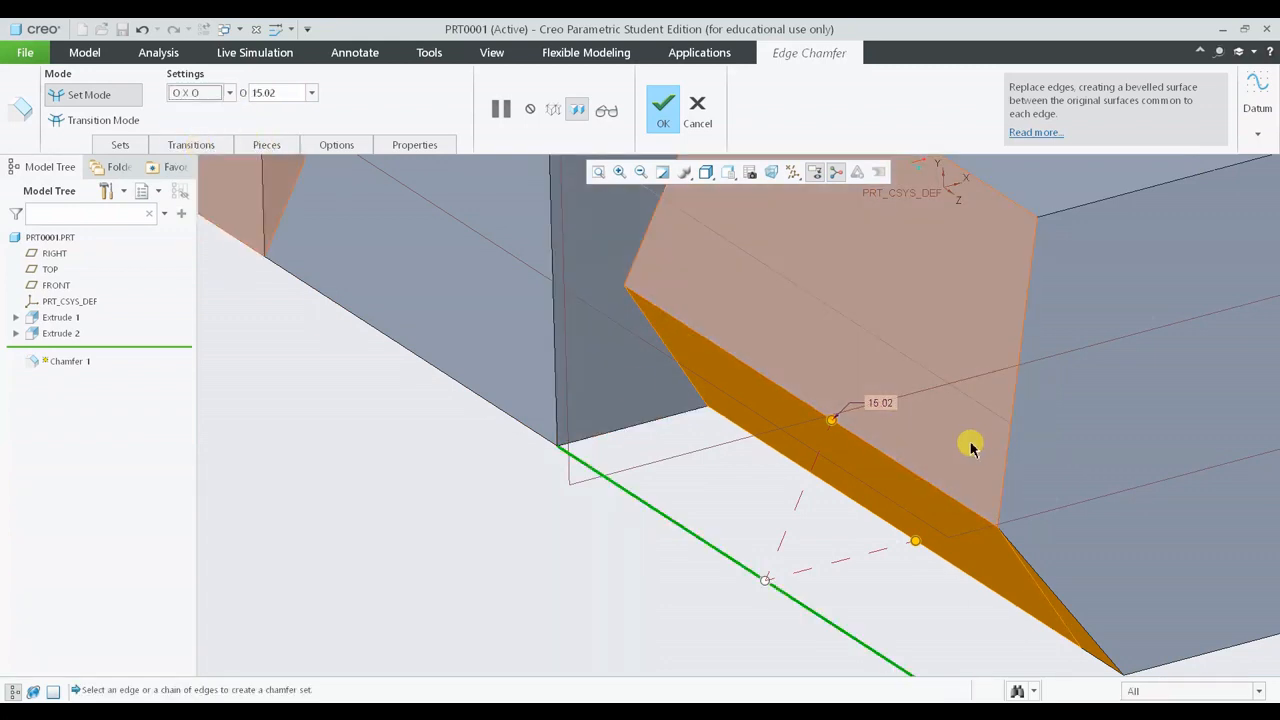
pyautogui.moveTo(949, 491)
pyautogui.mouseDown(button='middle')
pyautogui.moveTo(903, 460)
pyautogui.moveTo(947, 467)
pyautogui.mouseUp(button='middle')
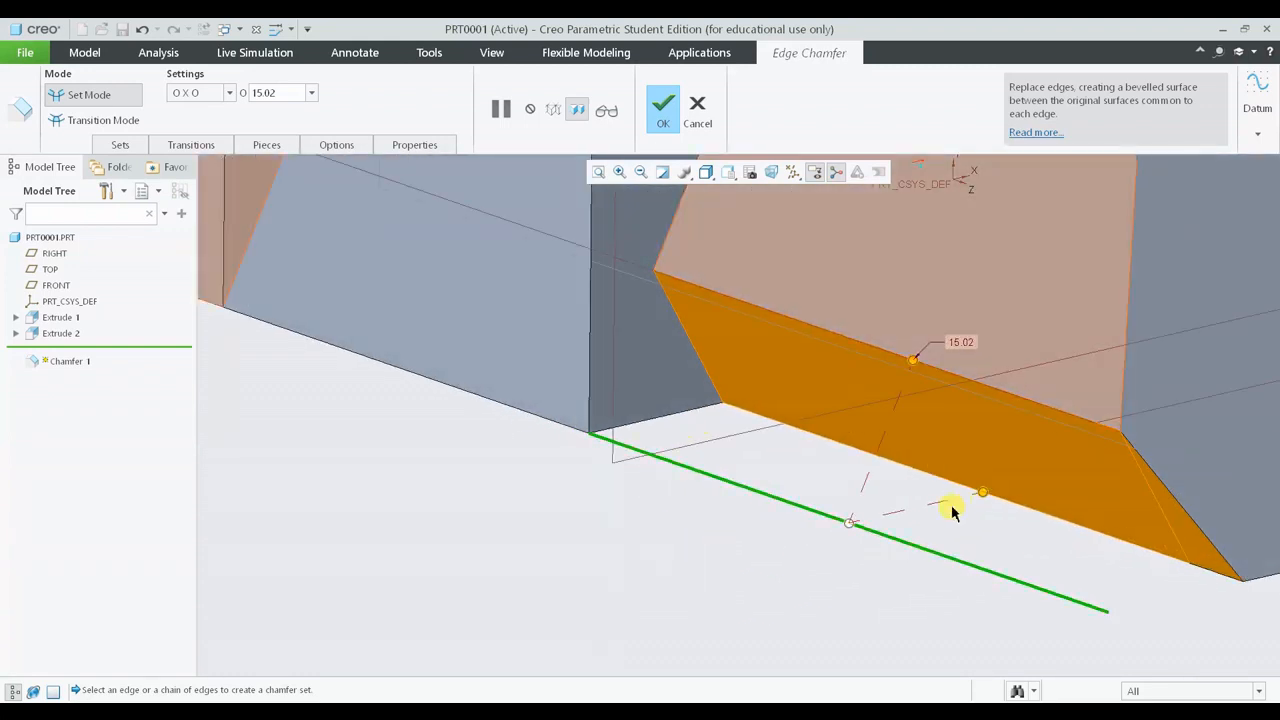
pyautogui.click(266, 93)
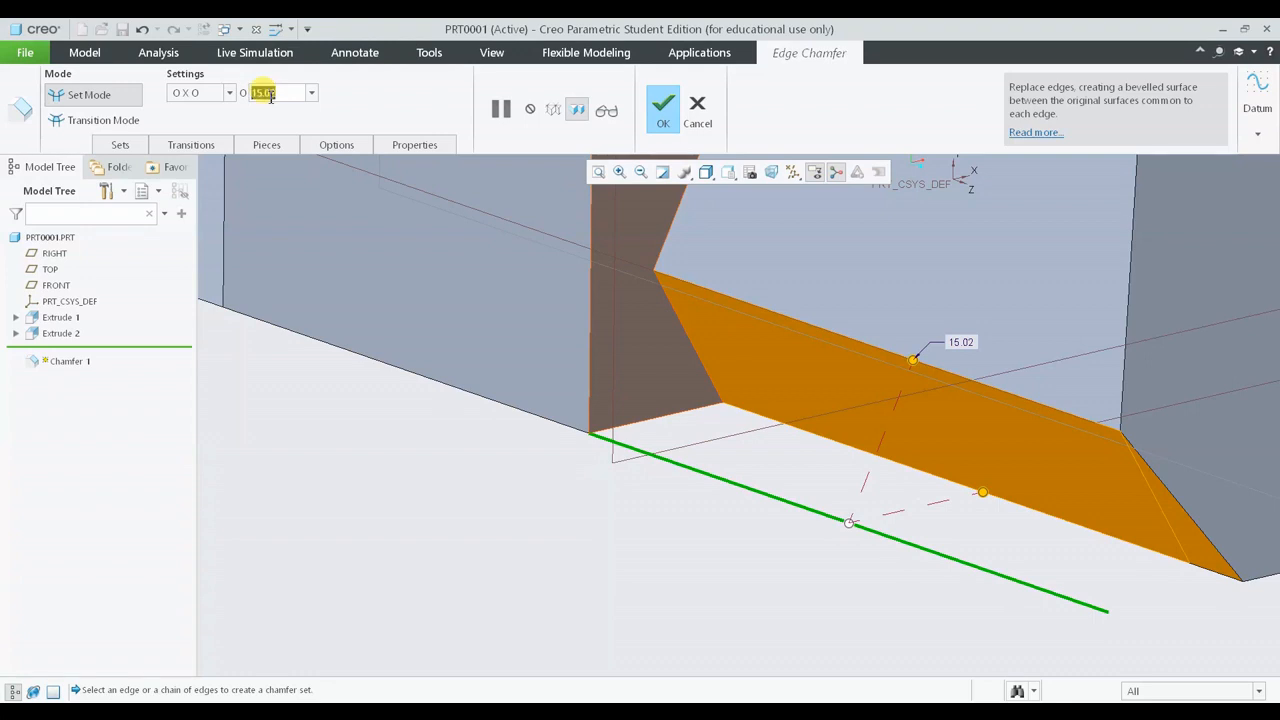
pyautogui.write('15')
pyautogui.press('Return')
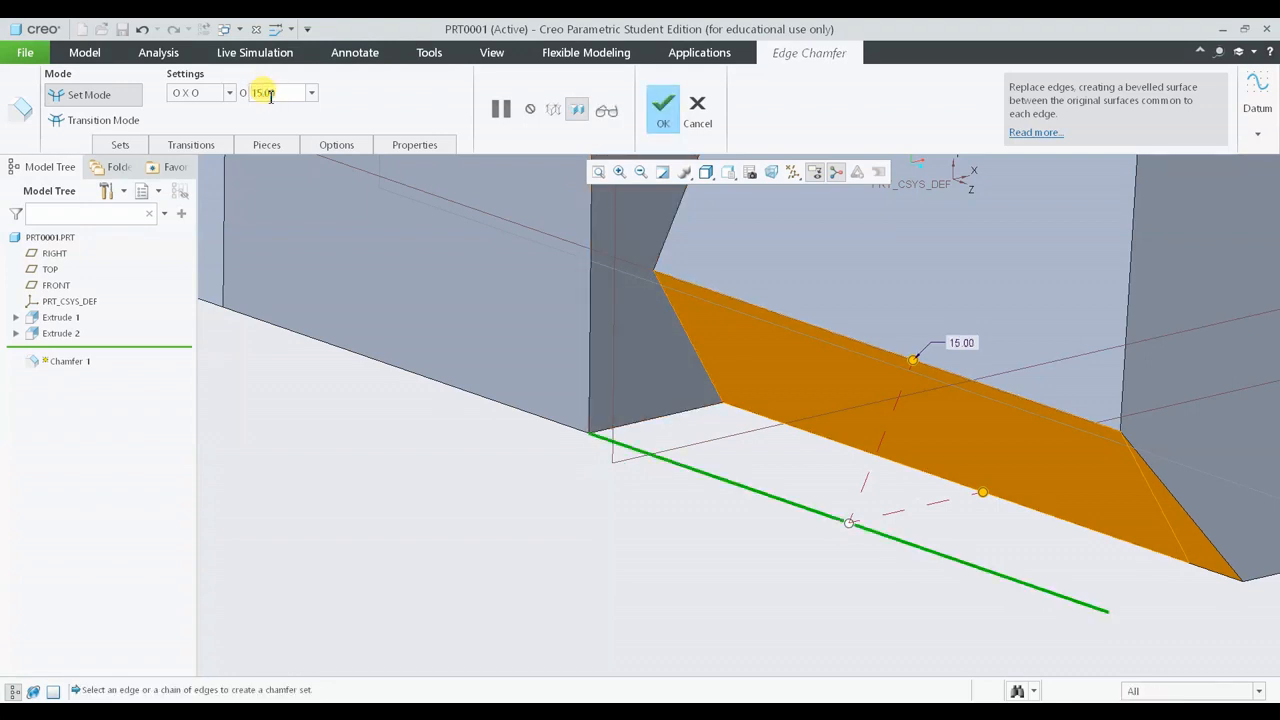
# - Apply the O x O chamfer, then reopen Chamfer 1 for editing and confirm it again
pyautogui.click(665, 112)
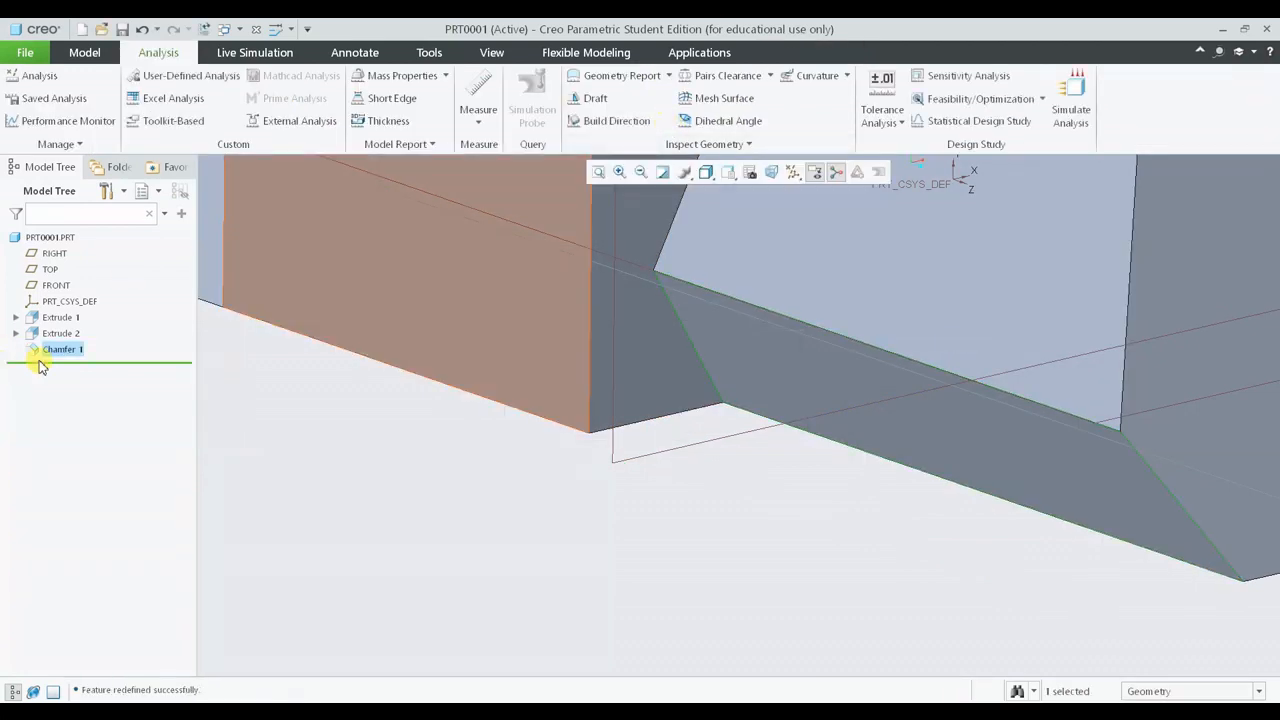
pyautogui.rightClick(62, 351)
pyautogui.click(99, 300)
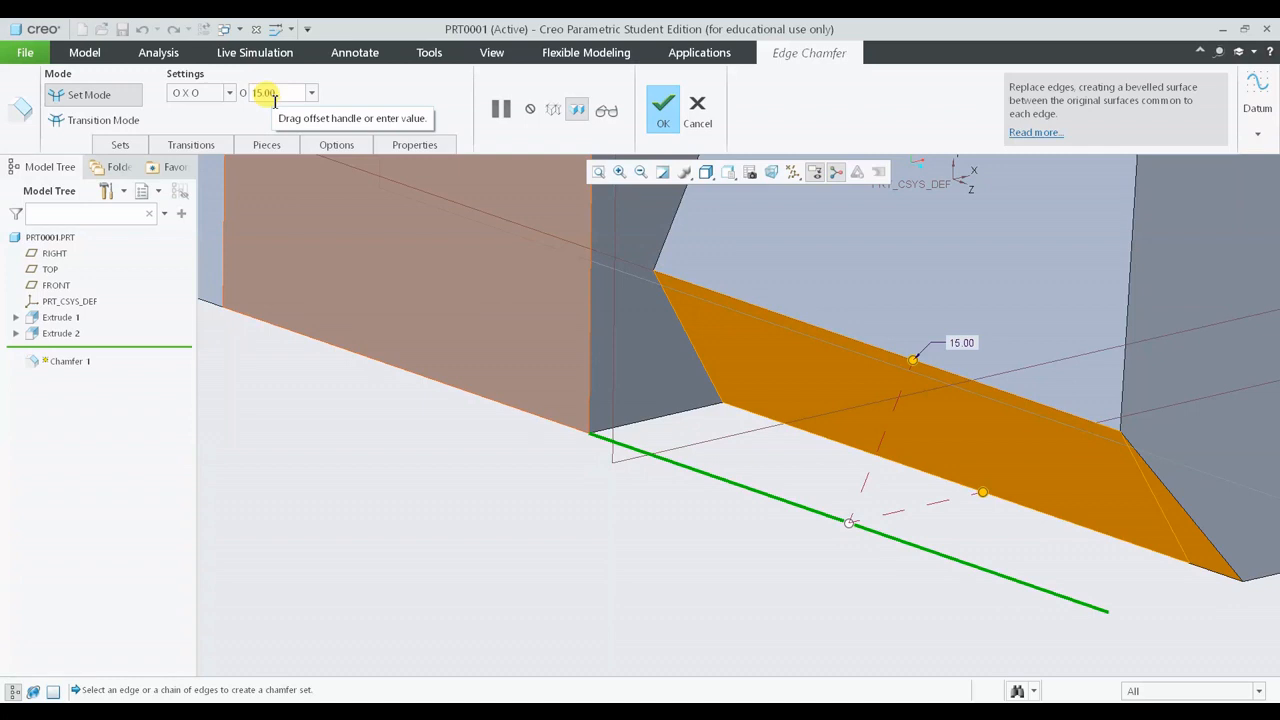
pyautogui.click(662, 106)
pyautogui.click(640, 582)
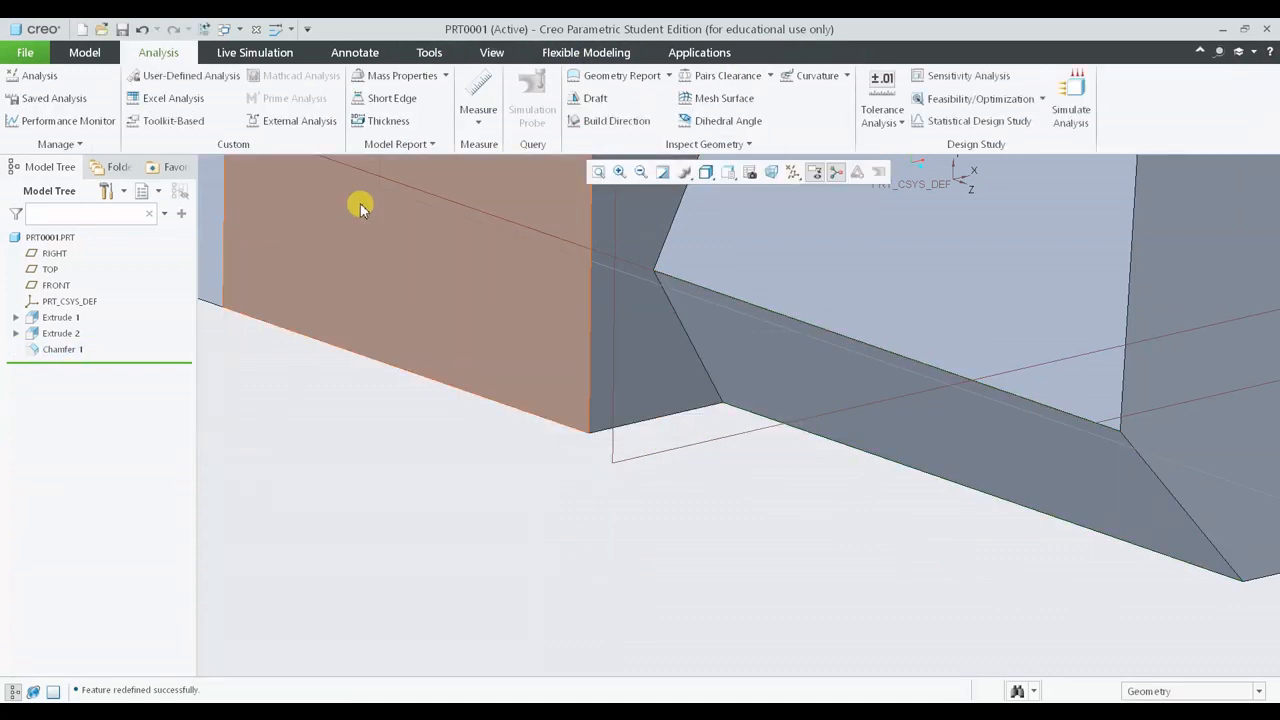
# - Start a new sketch on the part's side face and orient it to the sketch view
pyautogui.click(75, 53)
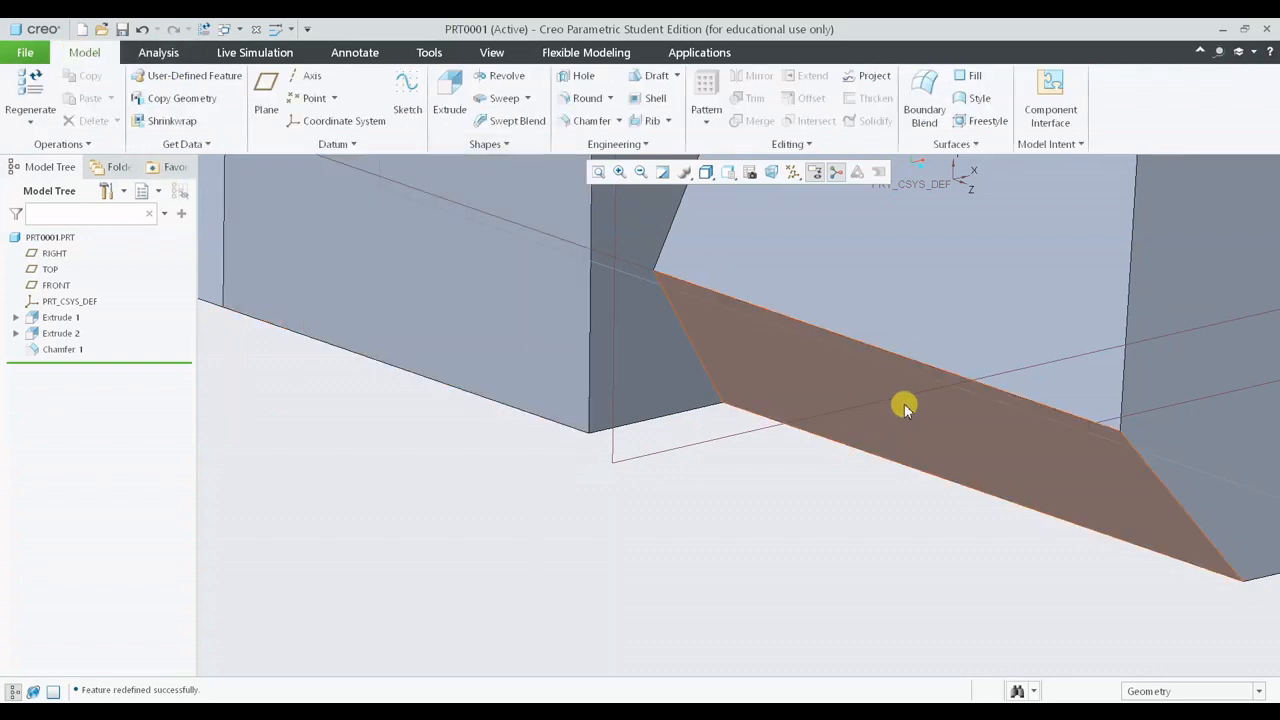
pyautogui.click(408, 105)
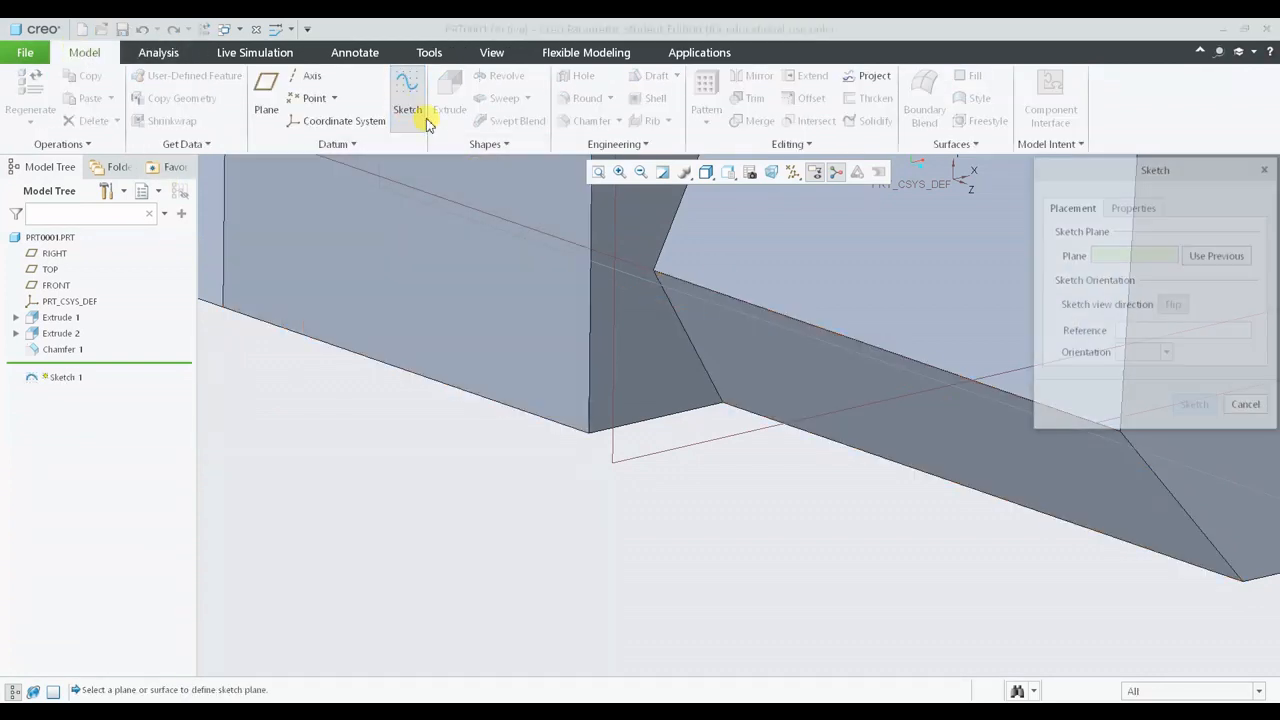
pyautogui.click(652, 363)
pyautogui.click(1195, 406)
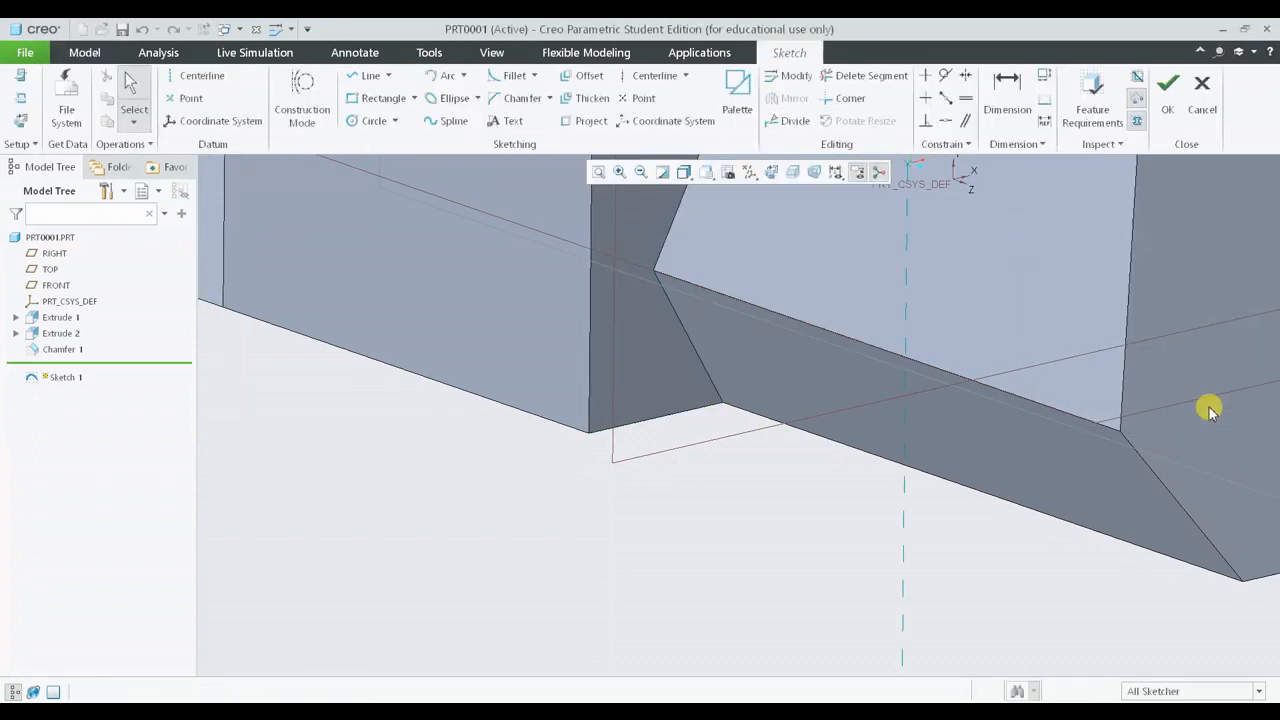
pyautogui.click(771, 172)
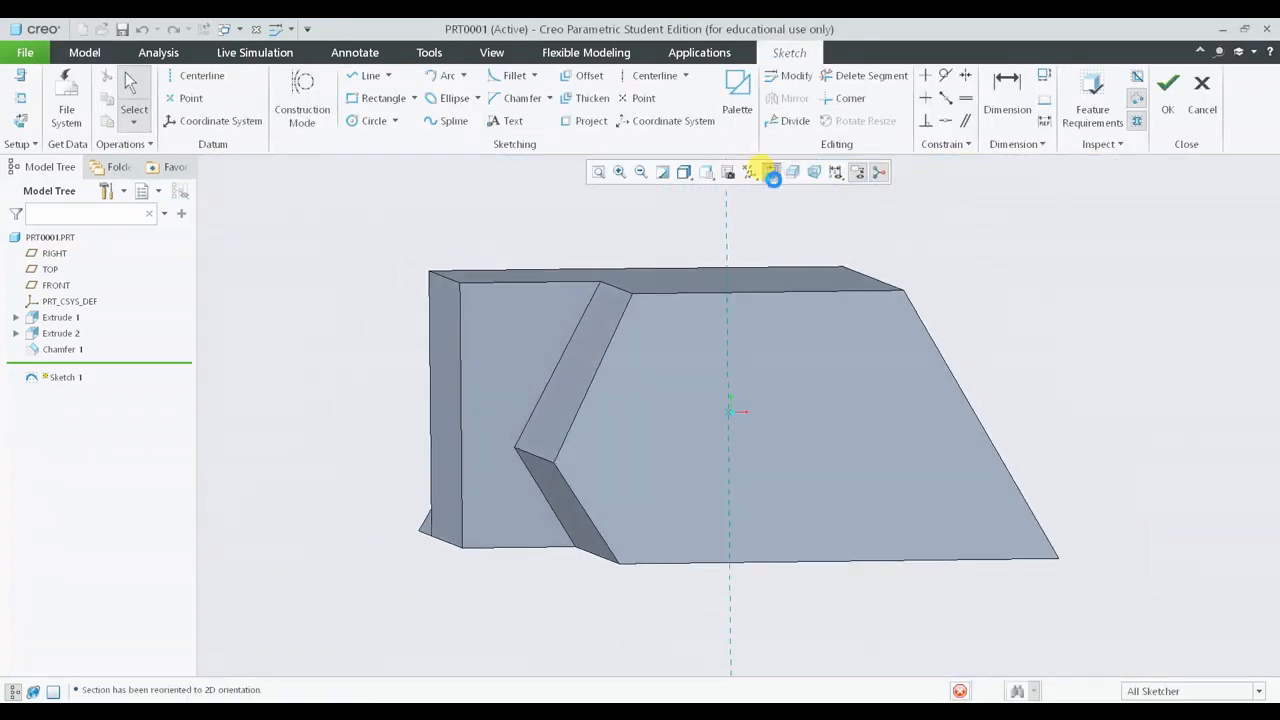
# - Switch the sketch display to No Hidden and hide the datum planes and the model tree
pyautogui.scroll(-3, 580, 585)
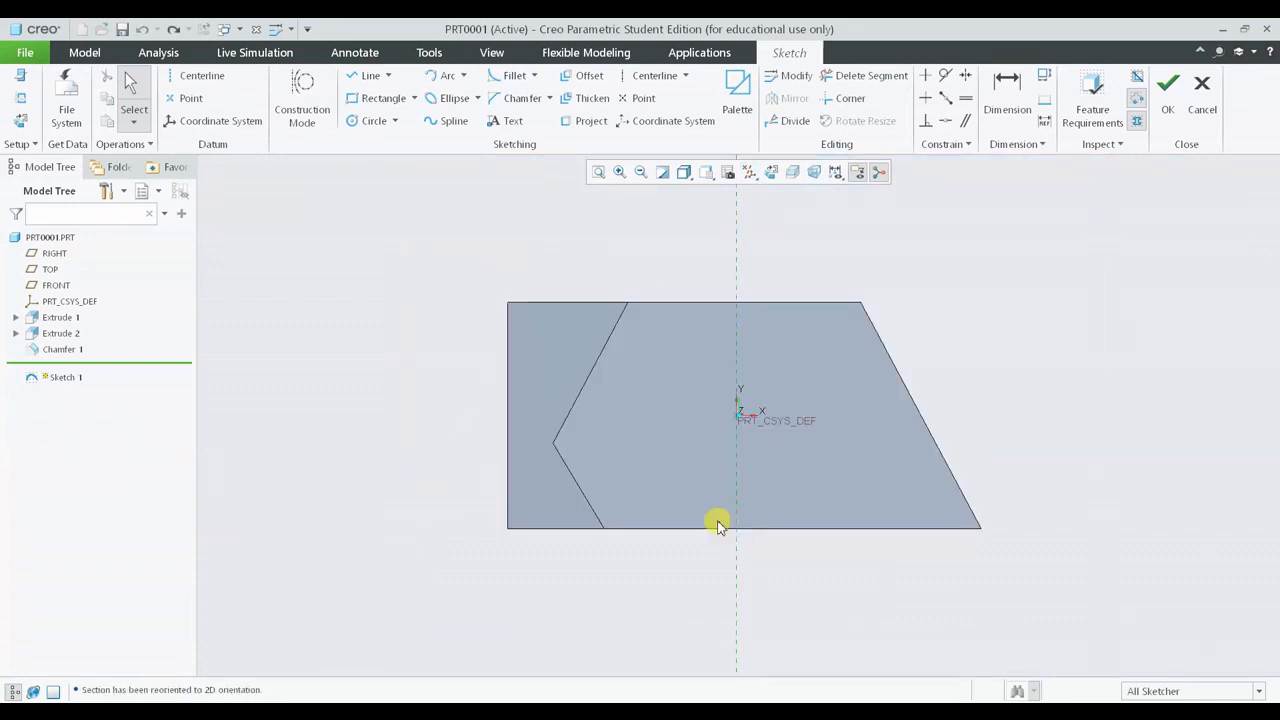
pyautogui.click(683, 173)
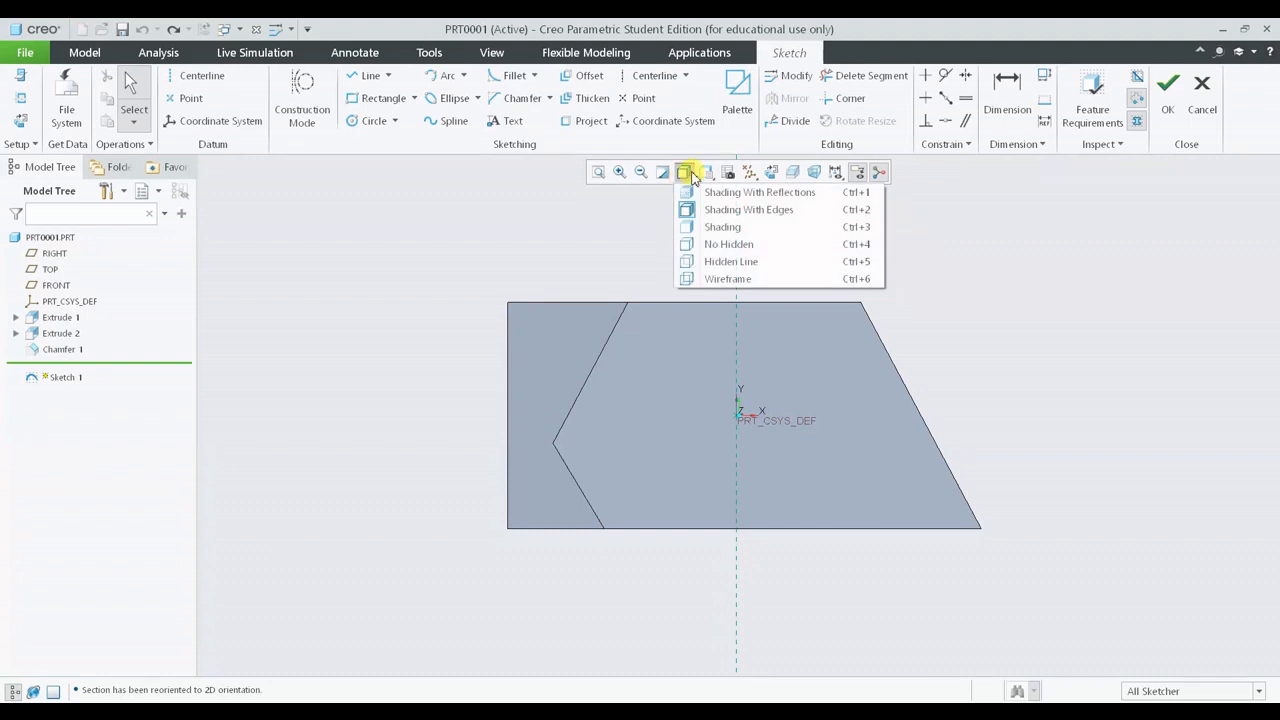
pyautogui.click(730, 244)
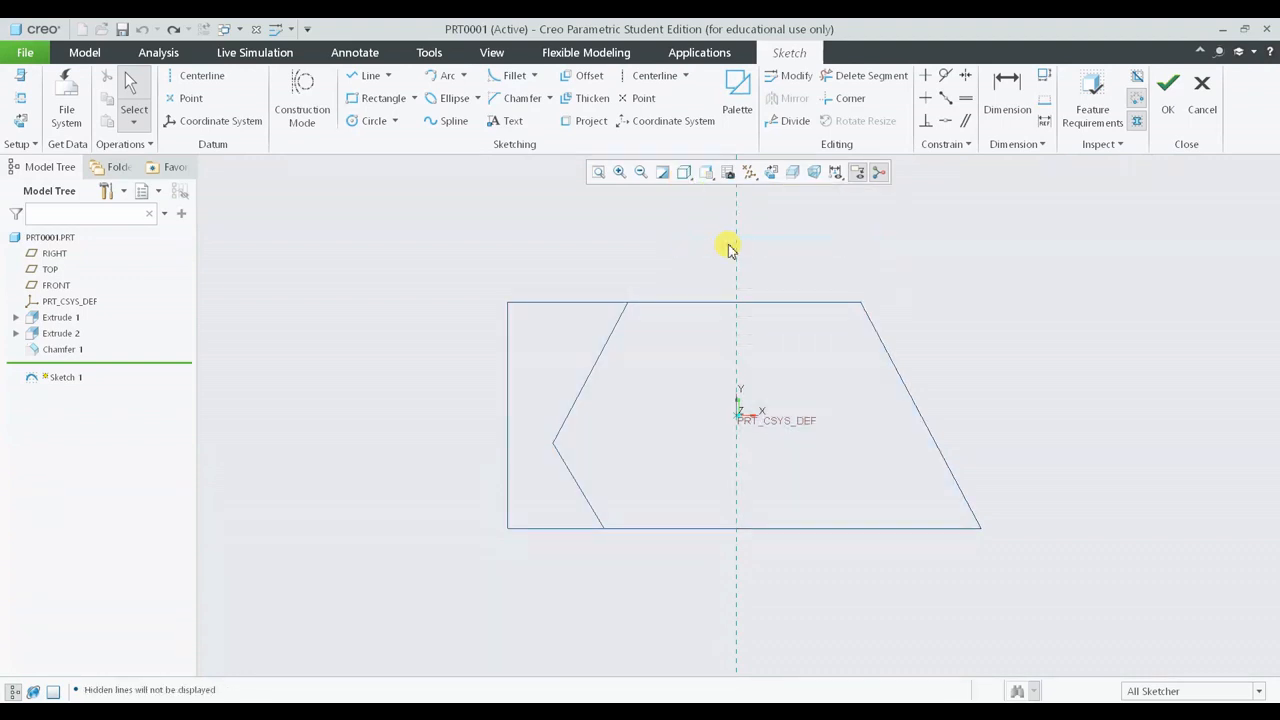
pyautogui.click(750, 174)
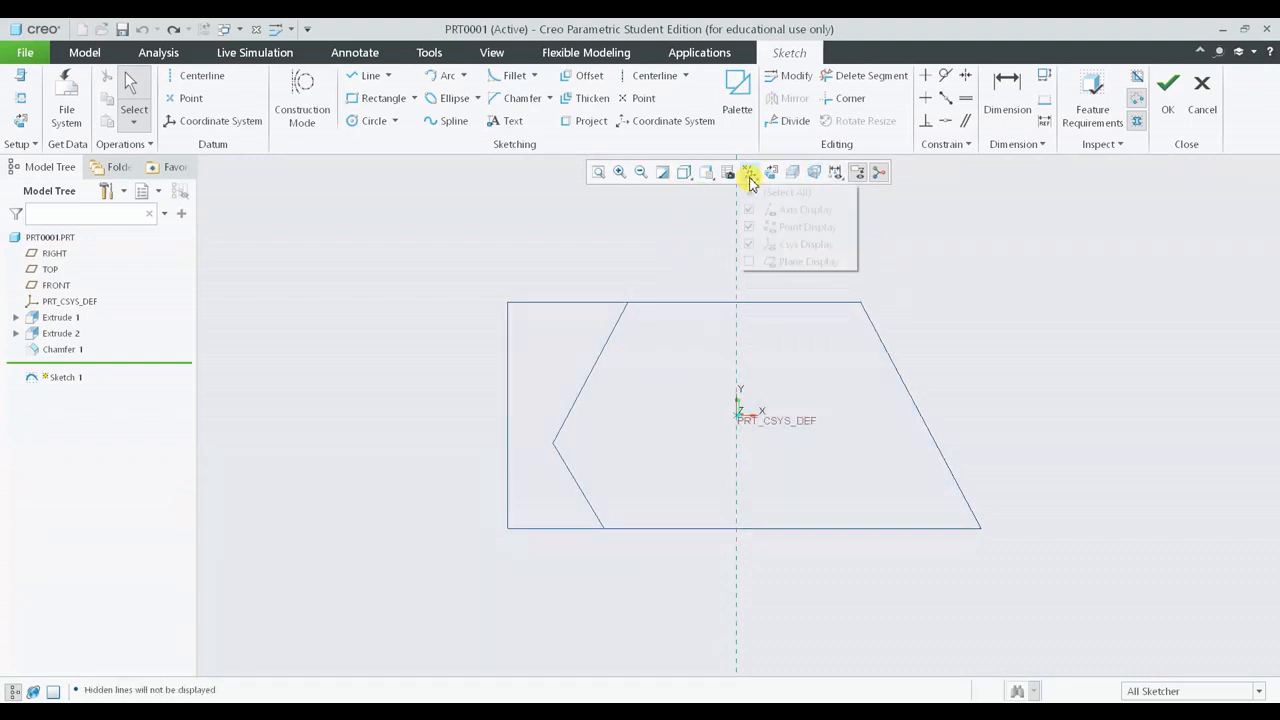
pyautogui.click(750, 261)
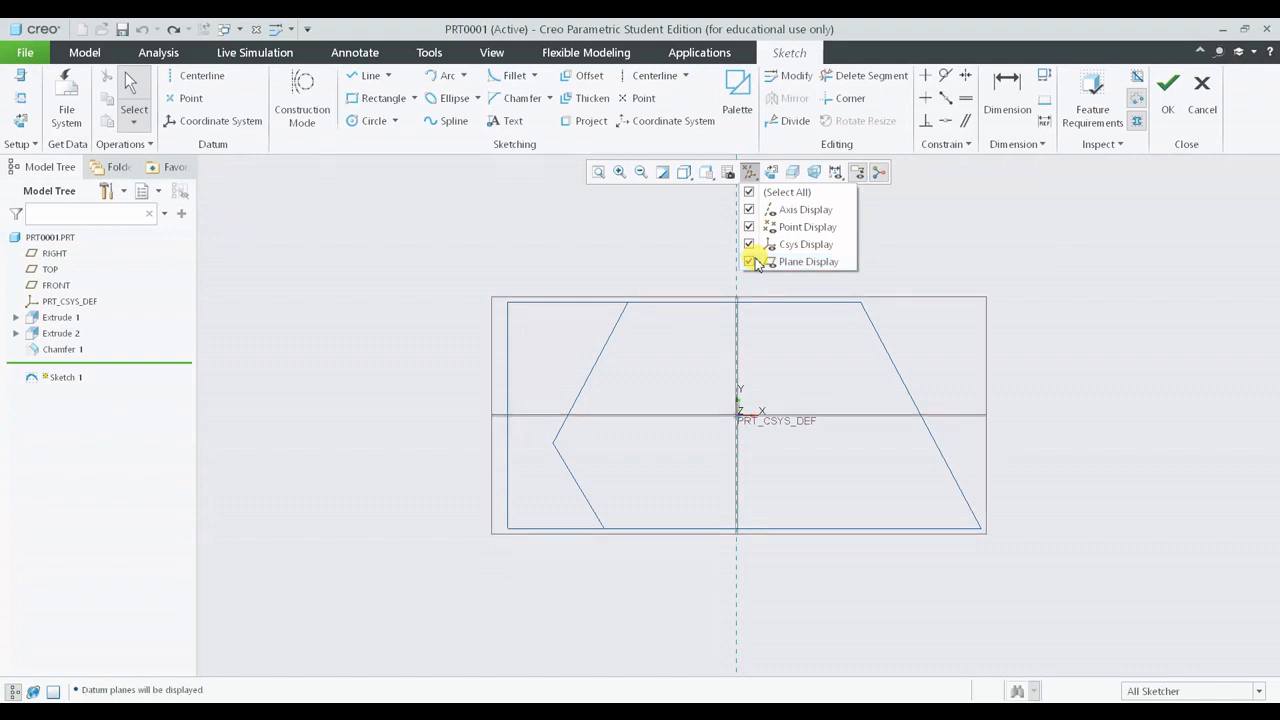
pyautogui.click(755, 262)
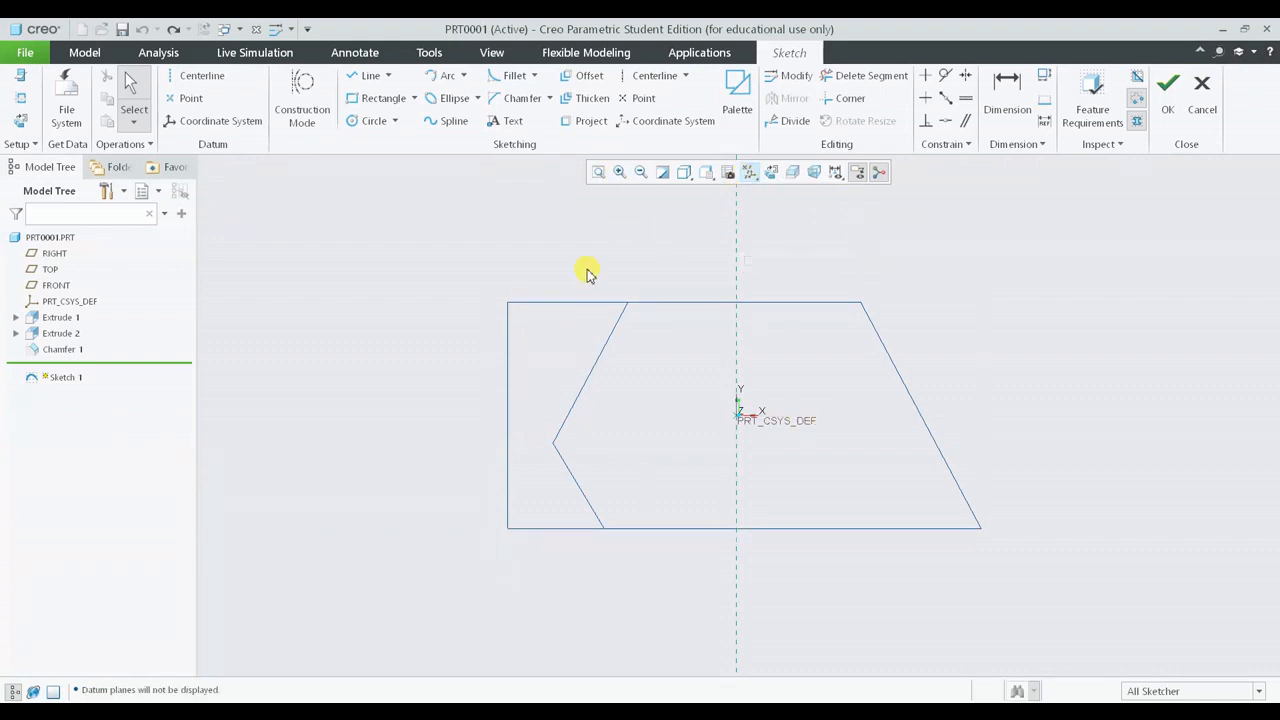
pyautogui.click(13, 691)
# - Draw a line from the base's bottom-left corner up to the chamfer's inner vertex
pyautogui.scroll(-2, 463, 573)
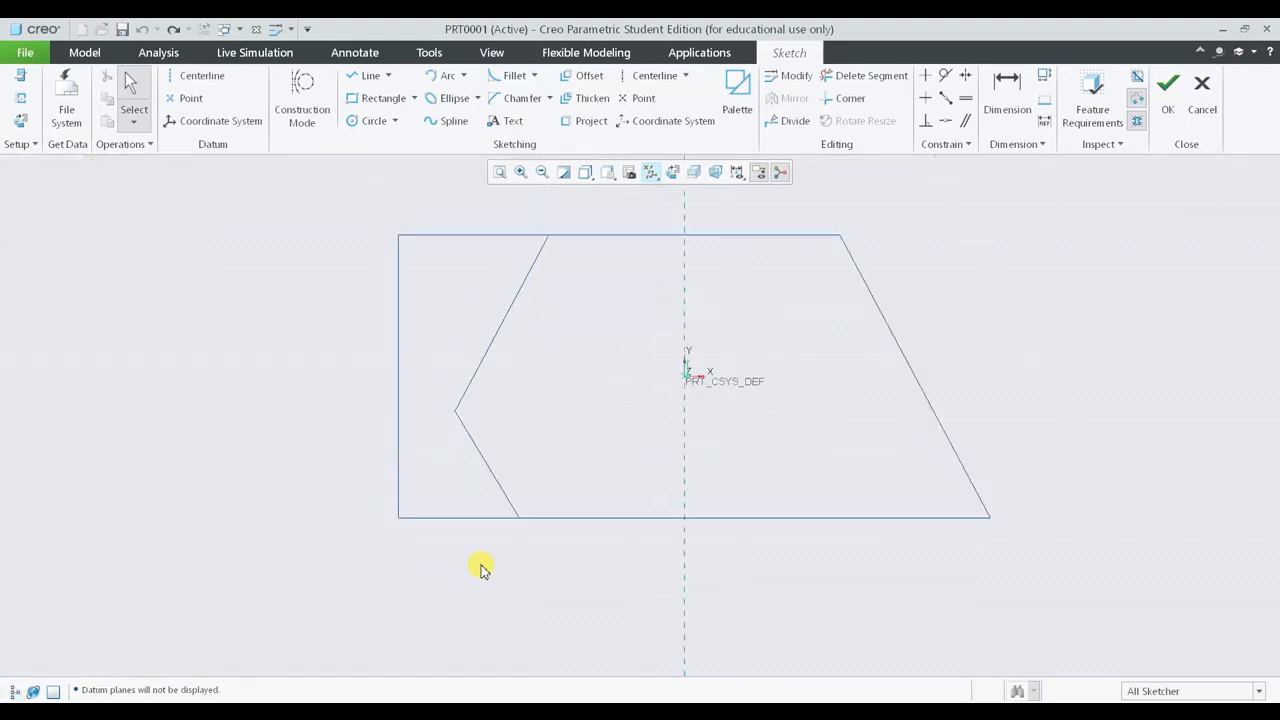
pyautogui.moveTo(616, 525)
pyautogui.mouseDown(button='middle')
pyautogui.moveTo(563, 606)
pyautogui.moveTo(571, 543)
pyautogui.moveTo(541, 450)
pyautogui.moveTo(623, 494)
pyautogui.mouseUp(button='middle')
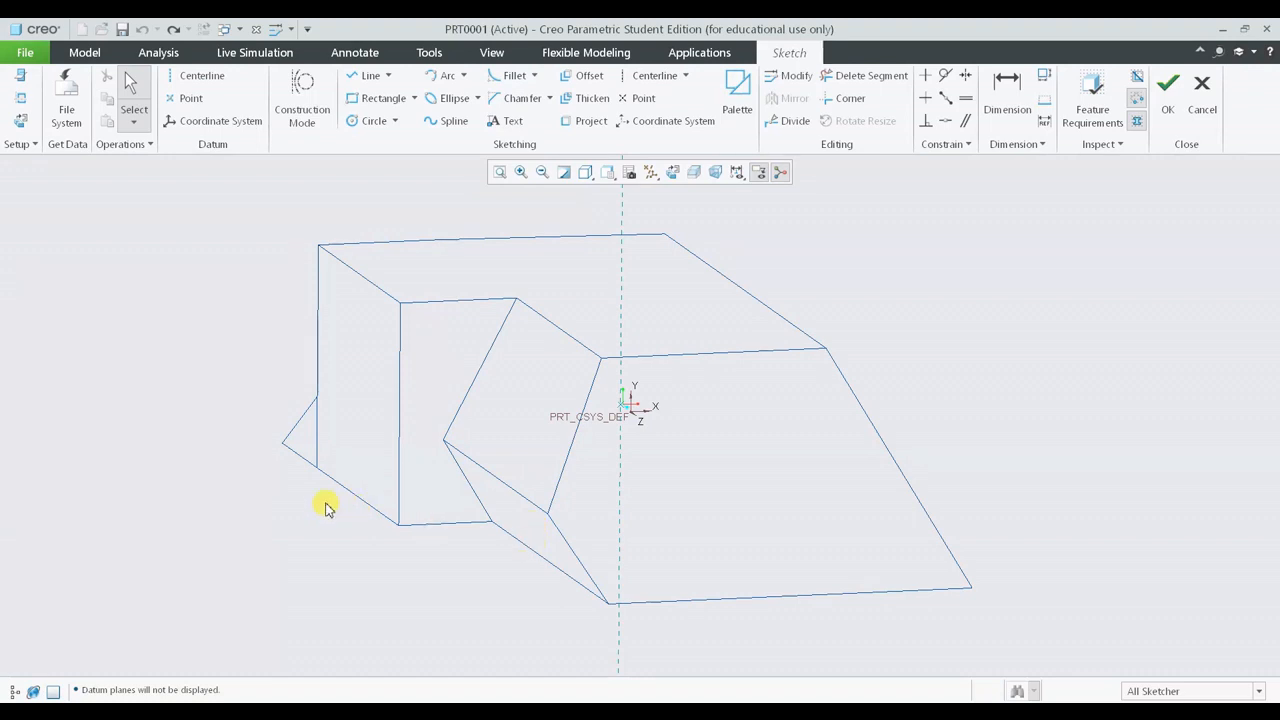
pyautogui.click(672, 172)
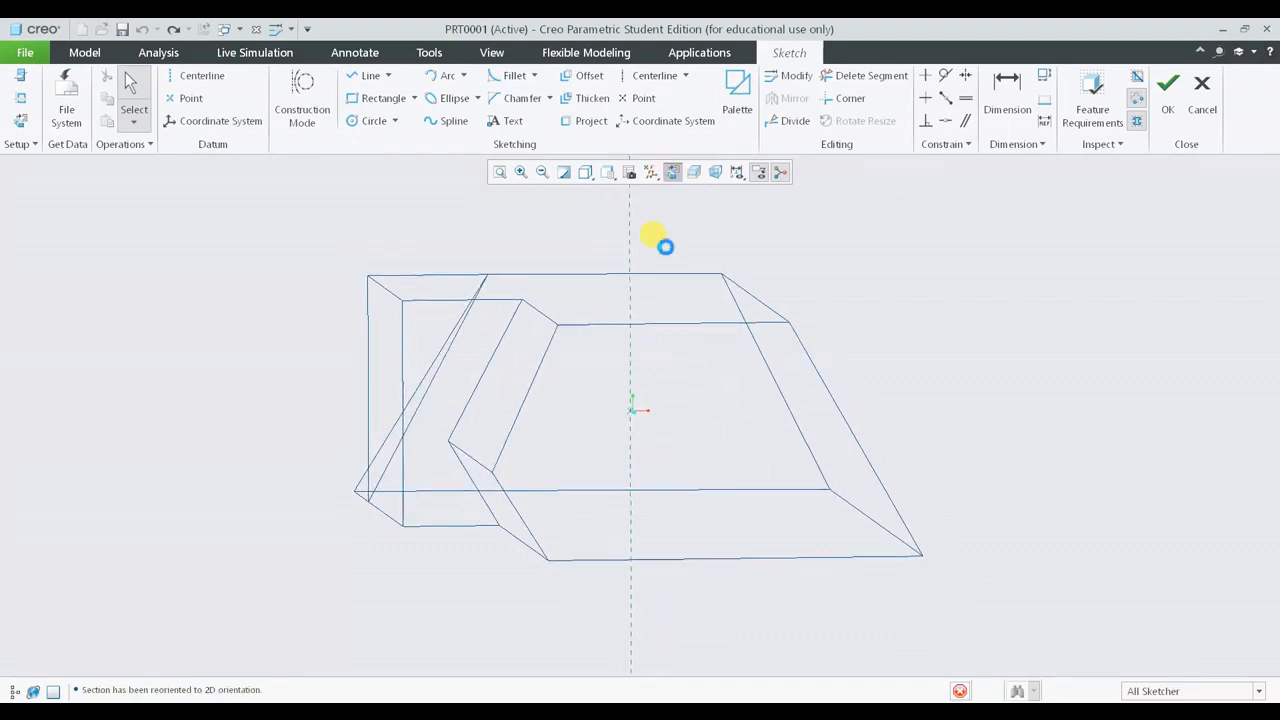
pyautogui.click(368, 75)
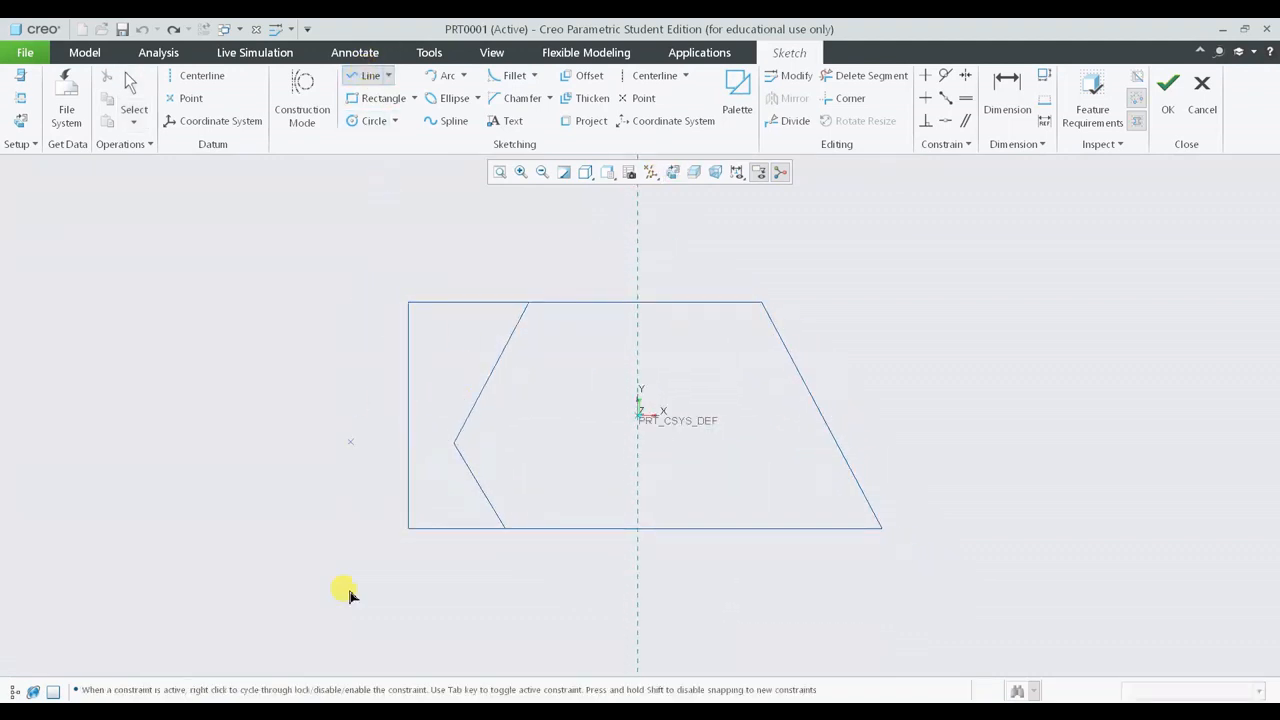
pyautogui.scroll(-4, 394, 566)
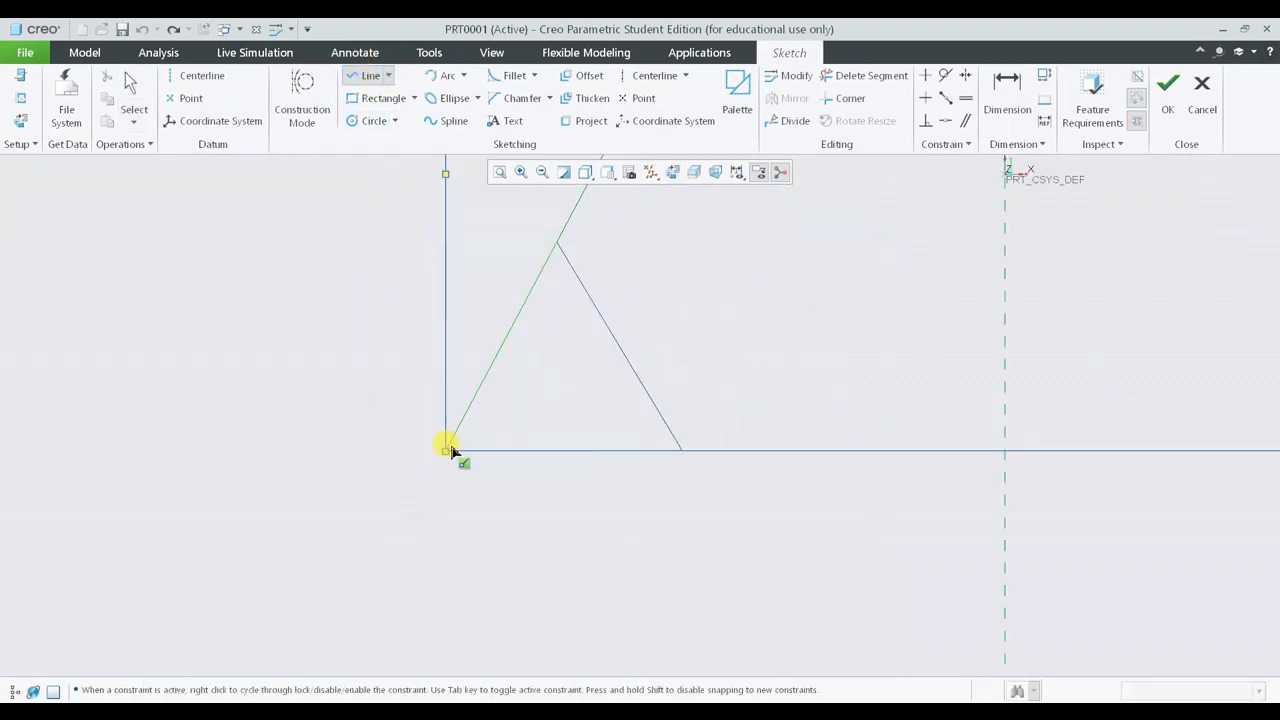
pyautogui.moveTo(450, 450); pyautogui.dragTo(455, 500, button='middle')
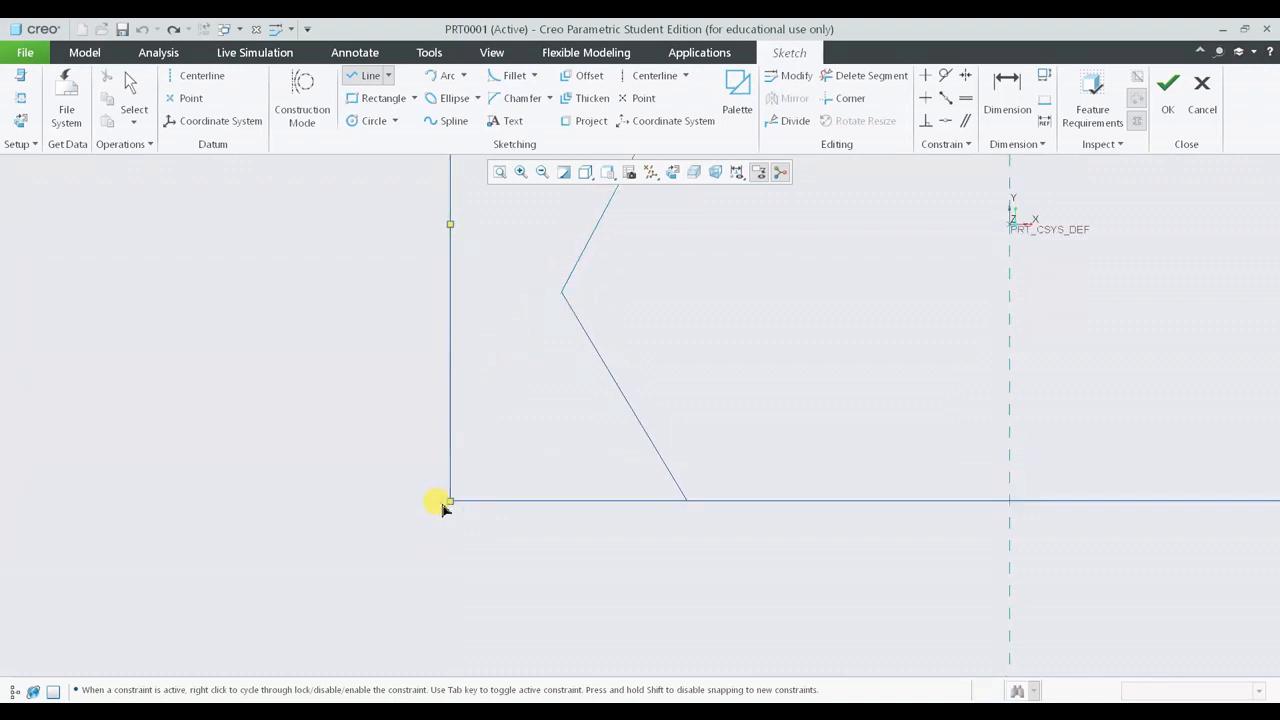
pyautogui.click(451, 500)
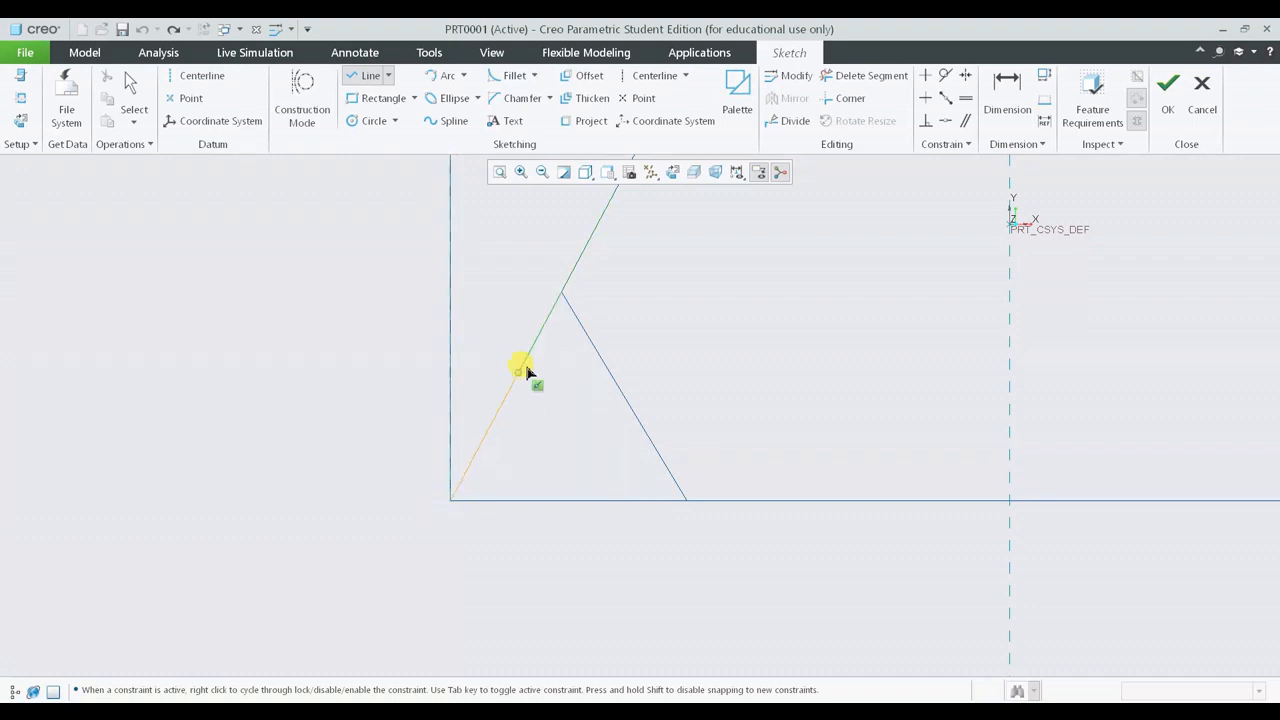
pyautogui.click(561, 291)
pyautogui.middleClick(697, 426)
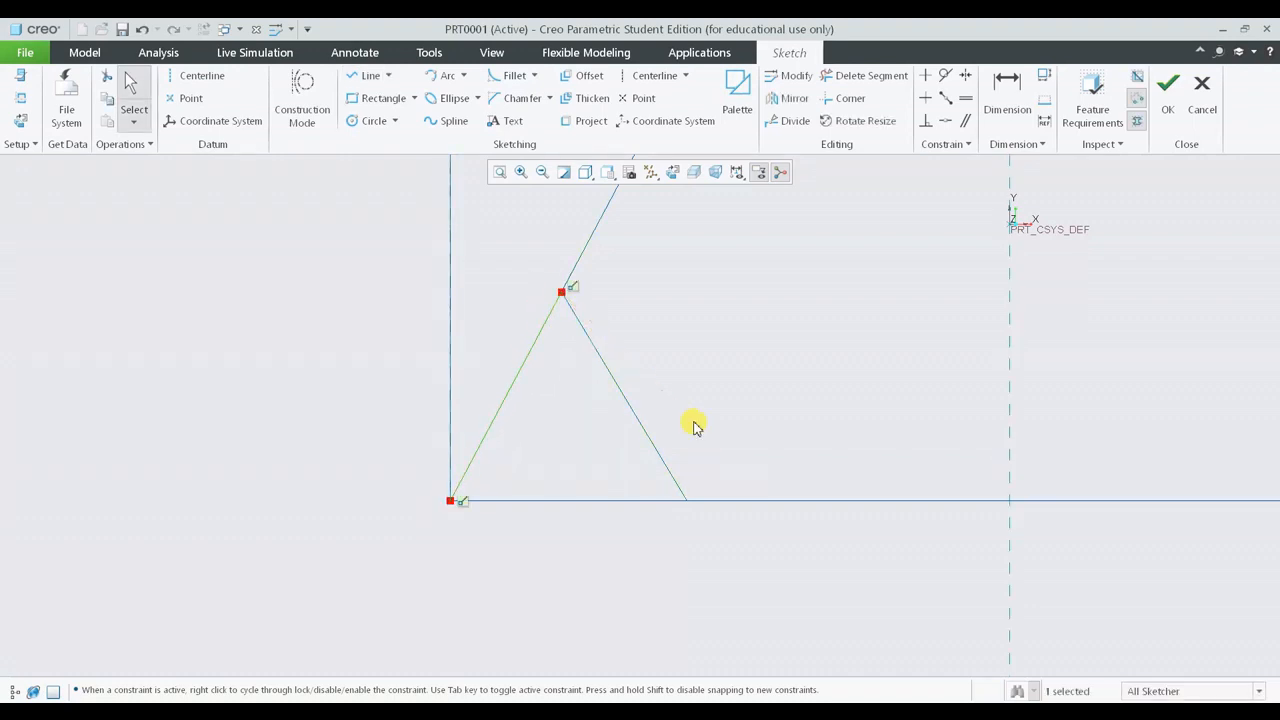
# - Draw a line along the base's bottom edge from that corner to the chamfer's lower edge
pyautogui.click(352, 75)
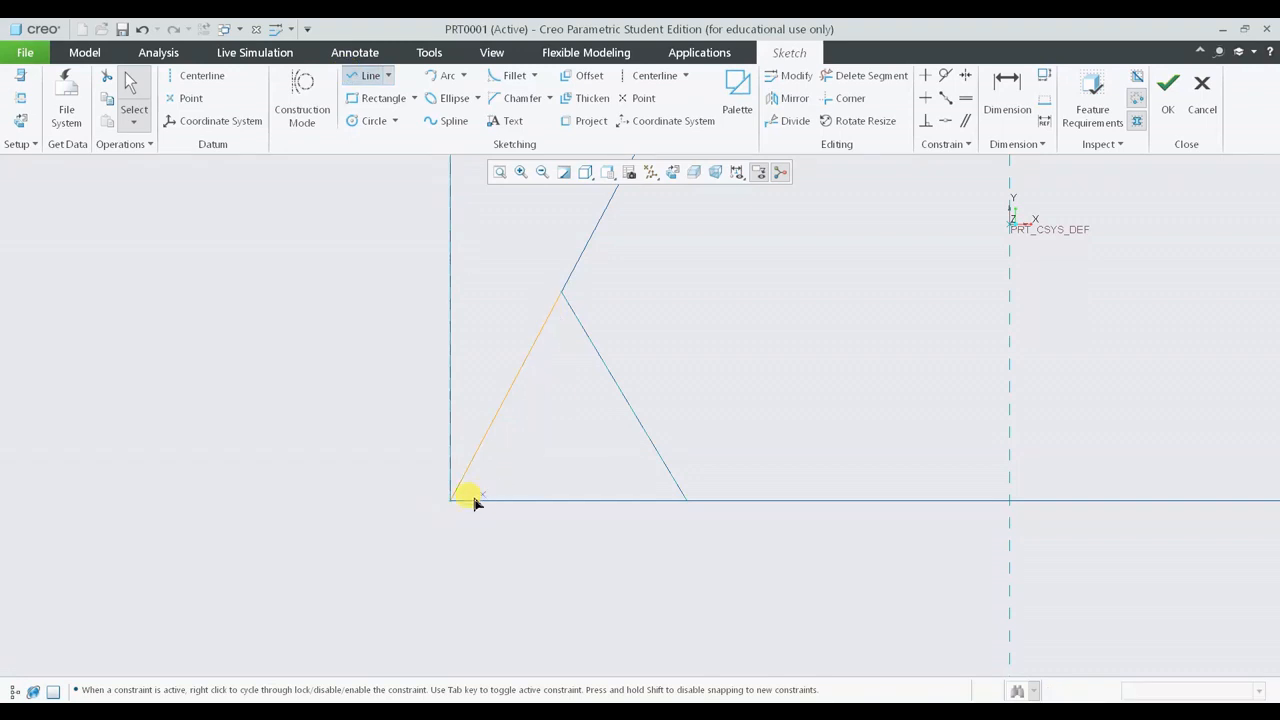
pyautogui.click(451, 500)
pyautogui.click(686, 500)
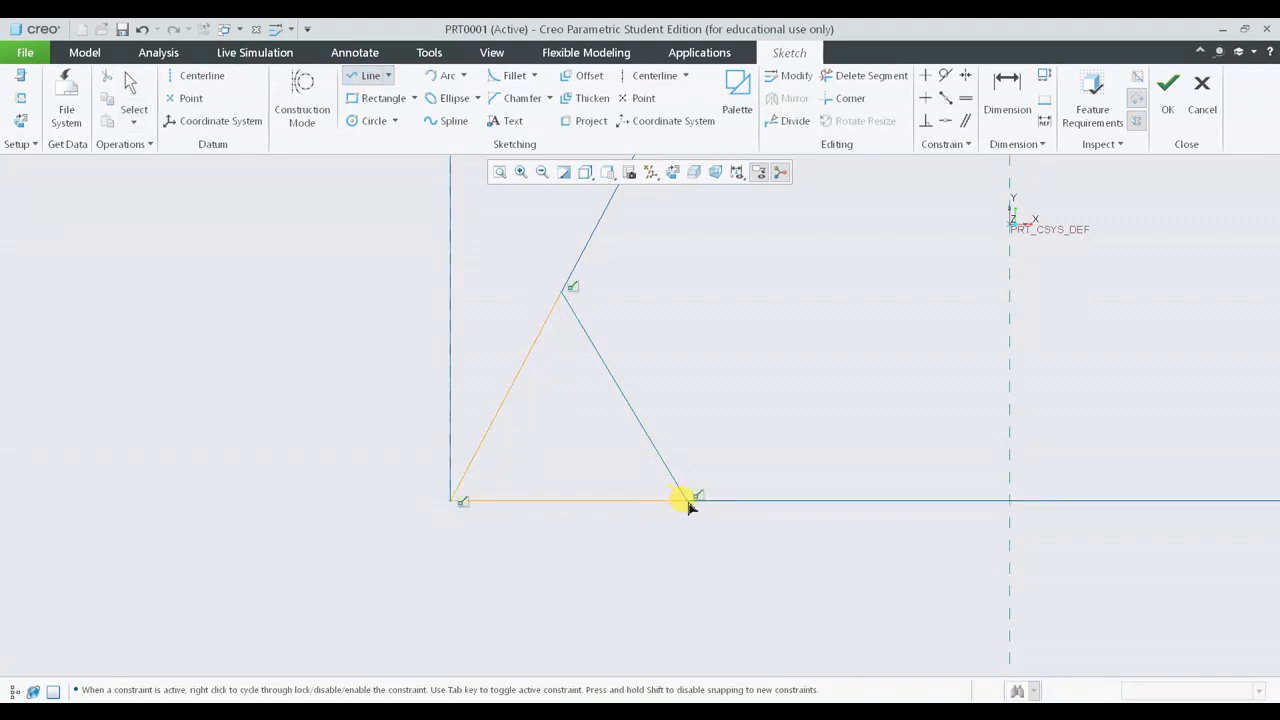
pyautogui.middleClick(829, 553)
pyautogui.middleClick(829, 553)
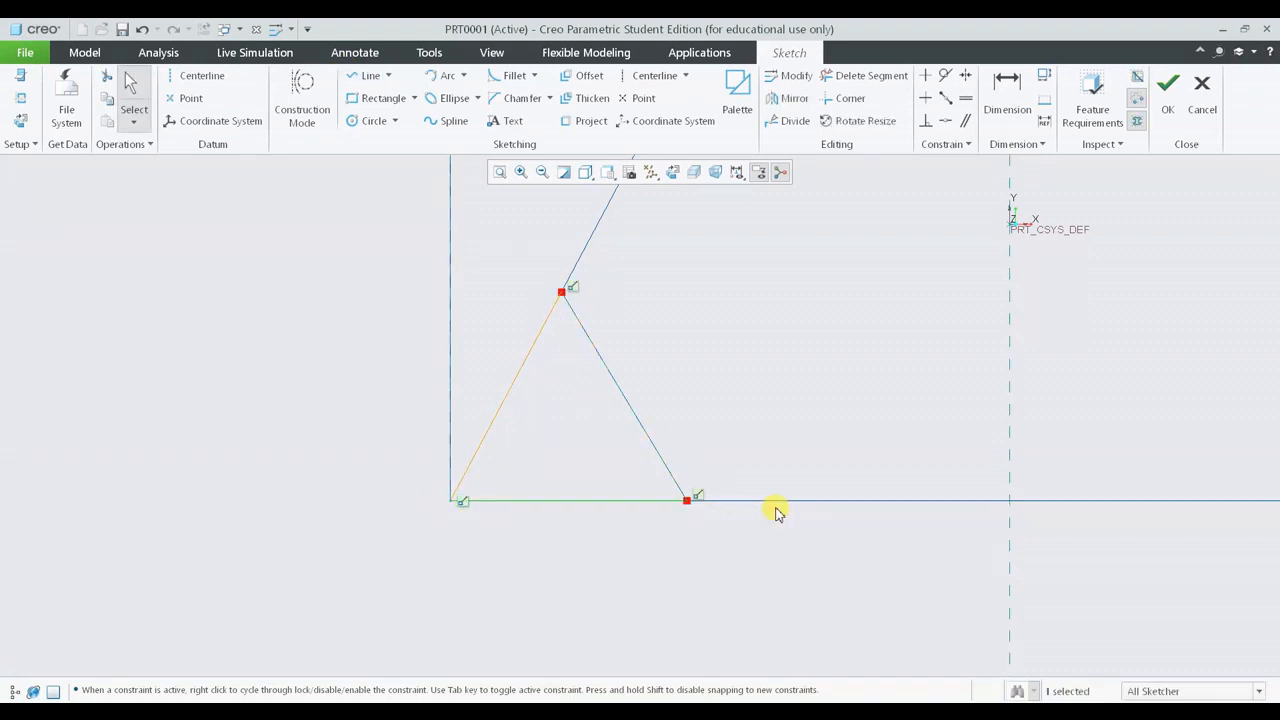
# - Sketch a vertical line up from the bottom line and a line perpendicular to the sloped line
pyautogui.moveTo(778, 512)
pyautogui.mouseDown(button='middle')
pyautogui.moveTo(843, 520)
pyautogui.moveTo(826, 526)
pyautogui.mouseUp(button='middle')
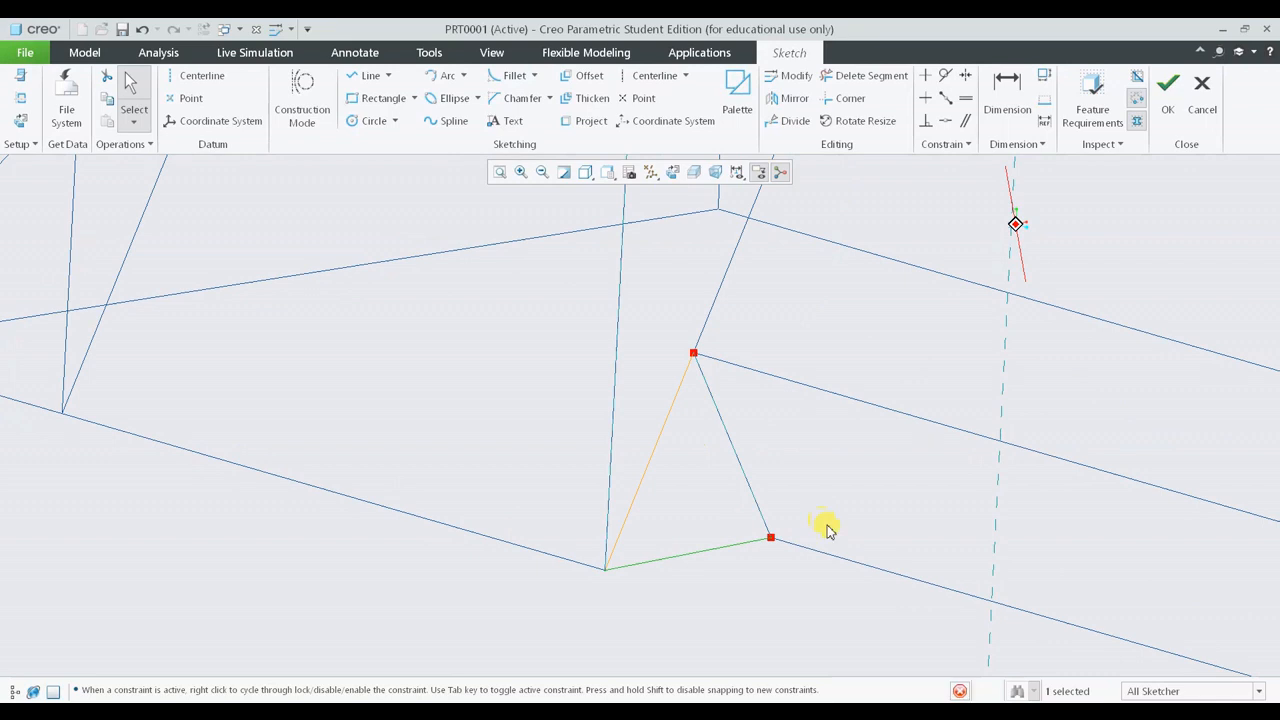
pyautogui.click(673, 174)
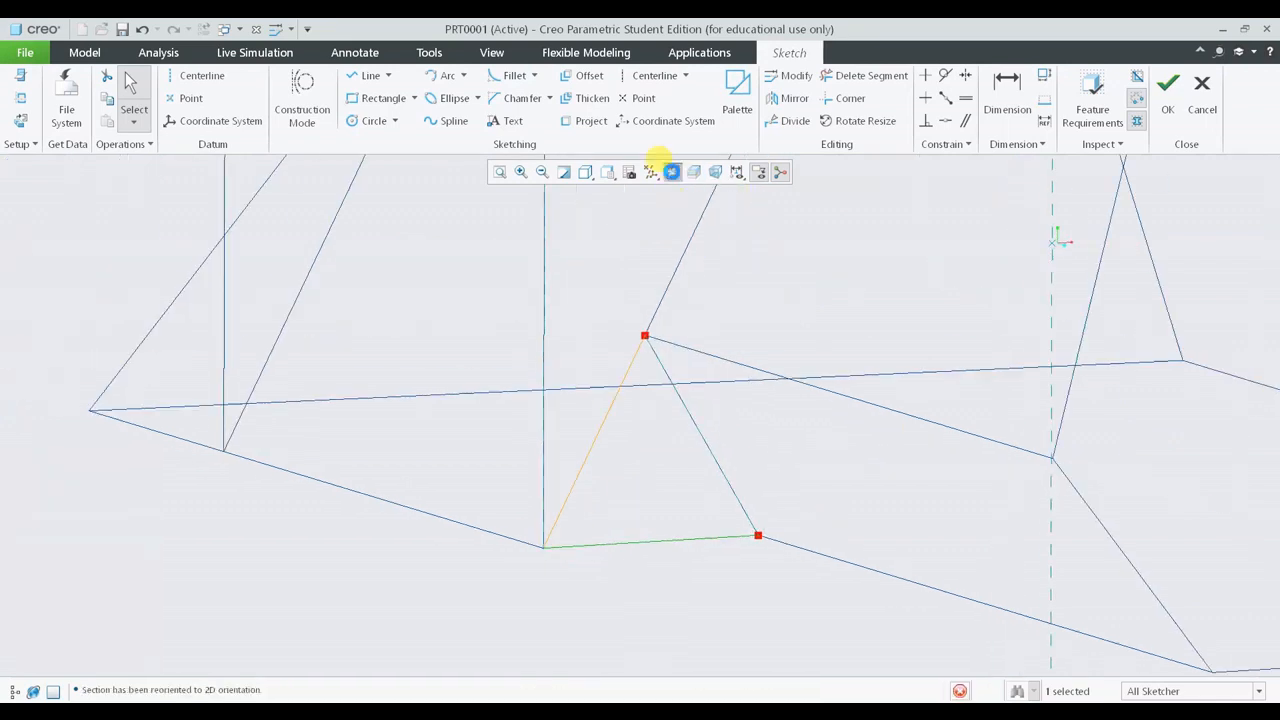
pyautogui.click(363, 78)
pyautogui.scroll(3, 608, 534)
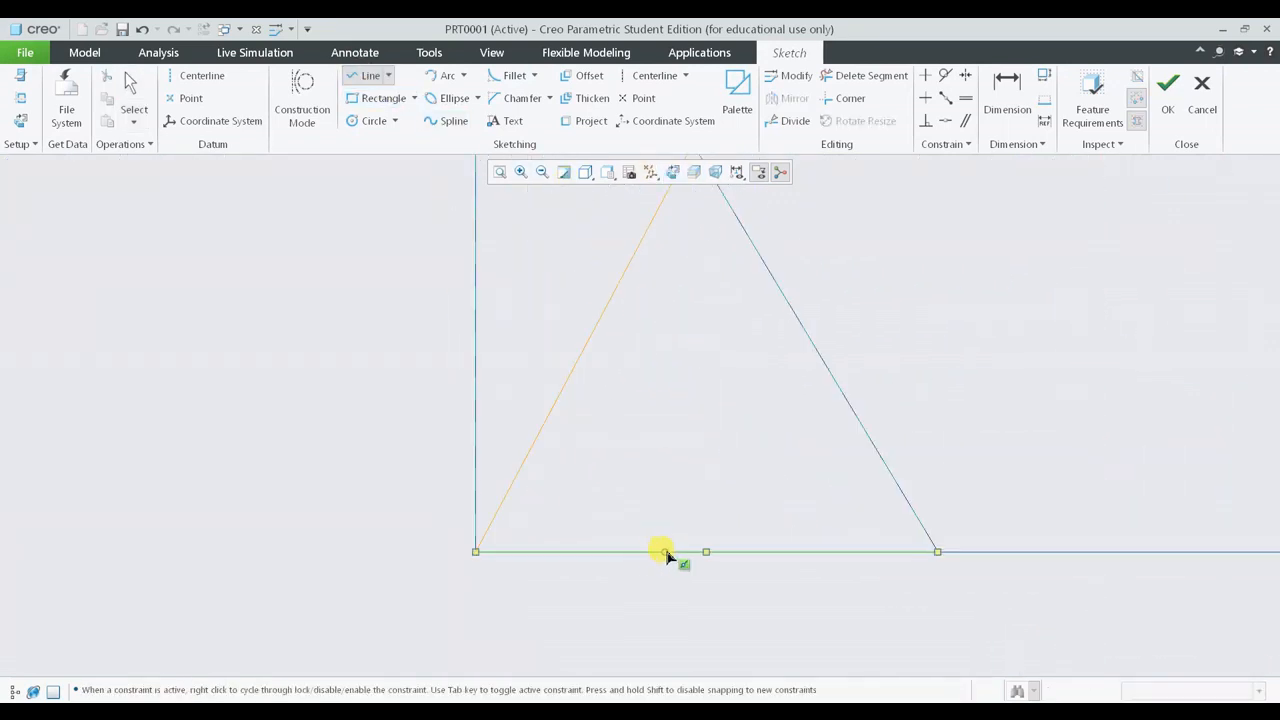
pyautogui.click(665, 552)
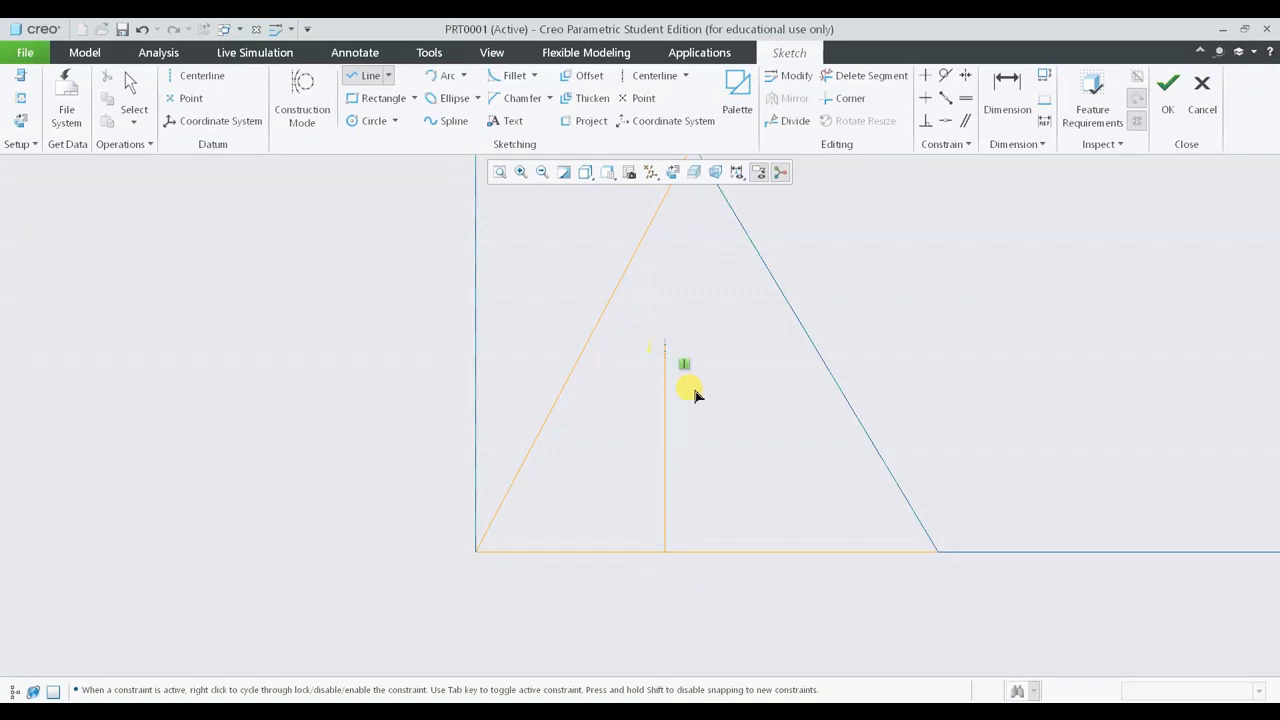
pyautogui.middleClick(737, 466)
pyautogui.click(363, 76)
pyautogui.click(772, 461)
pyautogui.middleClick(756, 373)
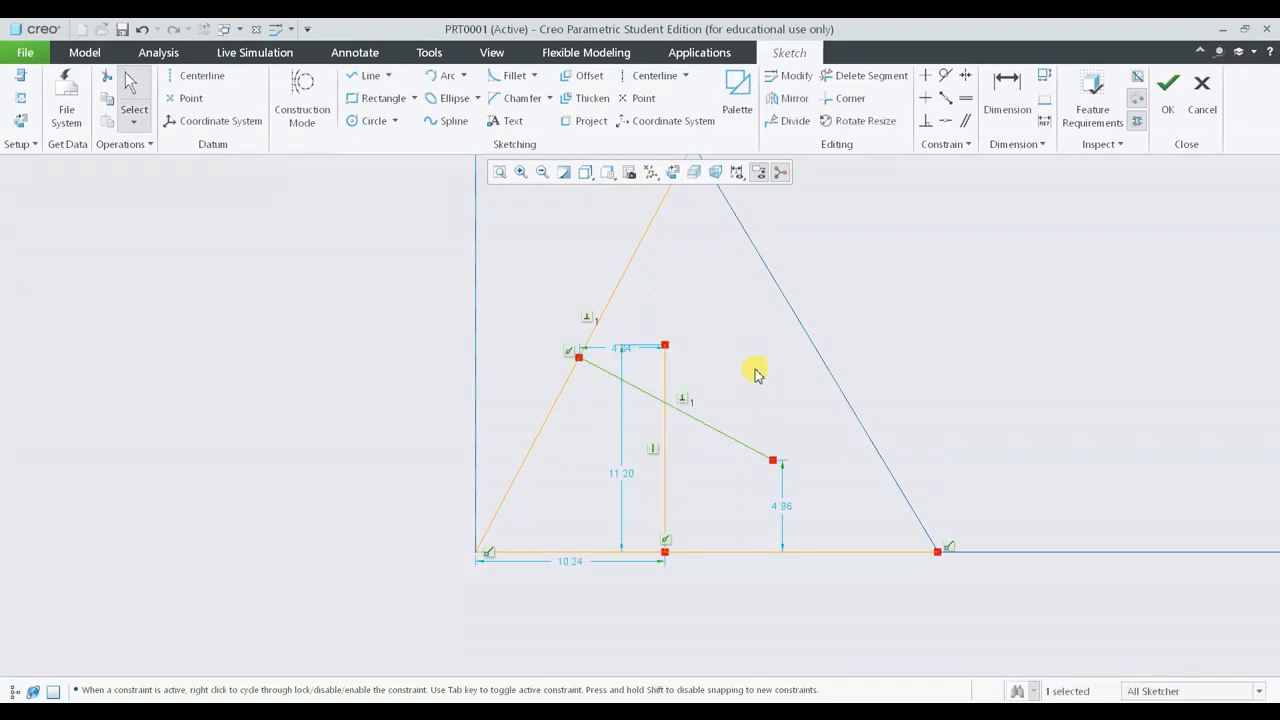
# - Trim the overhanging segments so the perpendicular line ends at the vertical line's top
pyautogui.moveTo(619, 477); pyautogui.dragTo(887, 477)
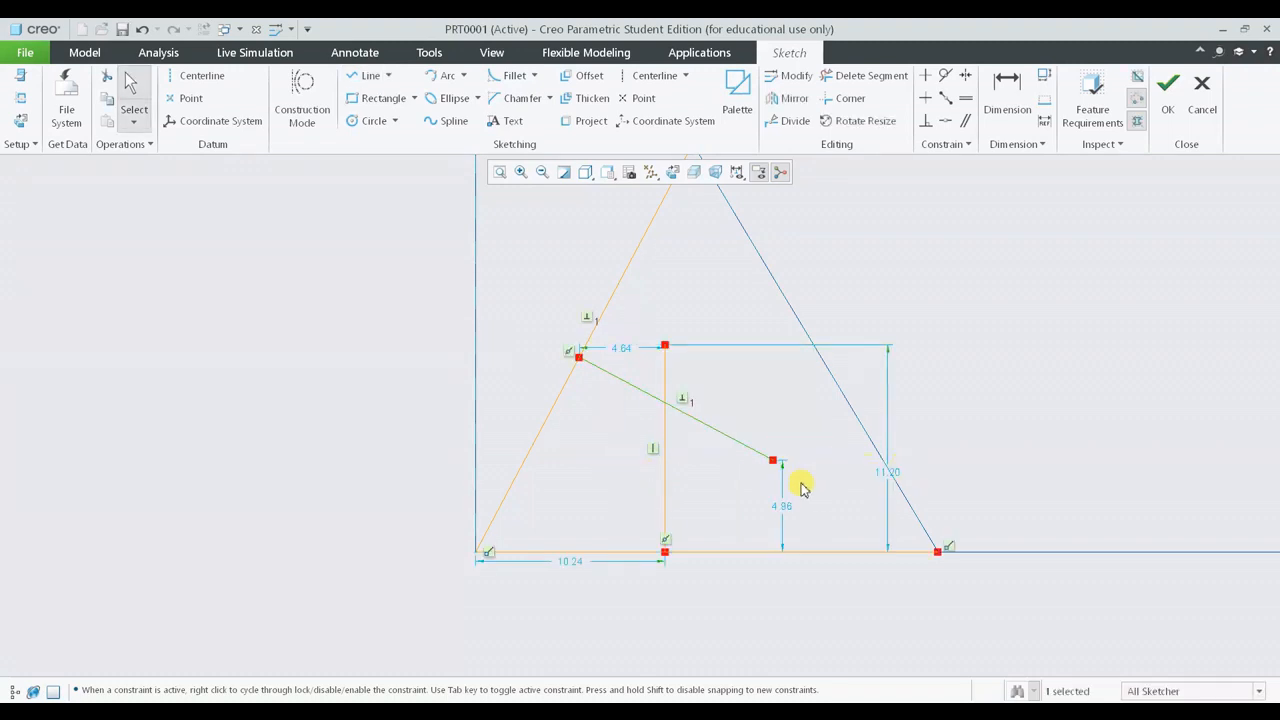
pyautogui.click(856, 78)
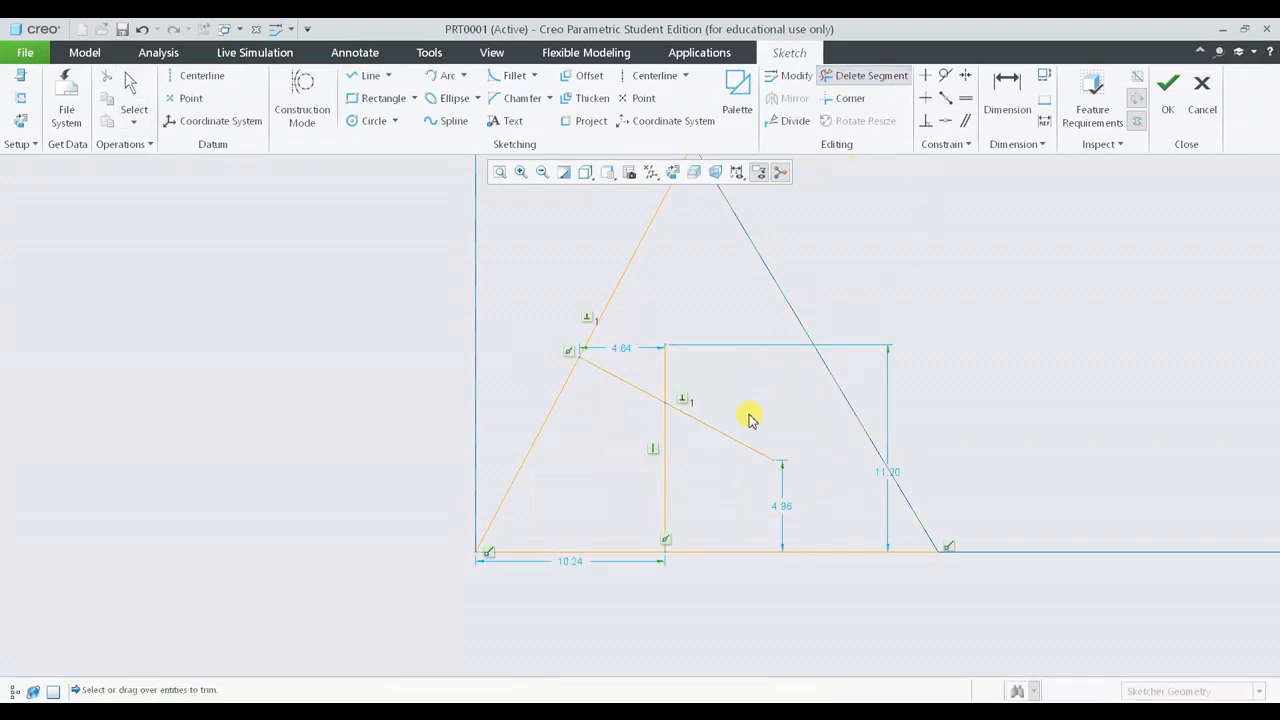
pyautogui.click(670, 378)
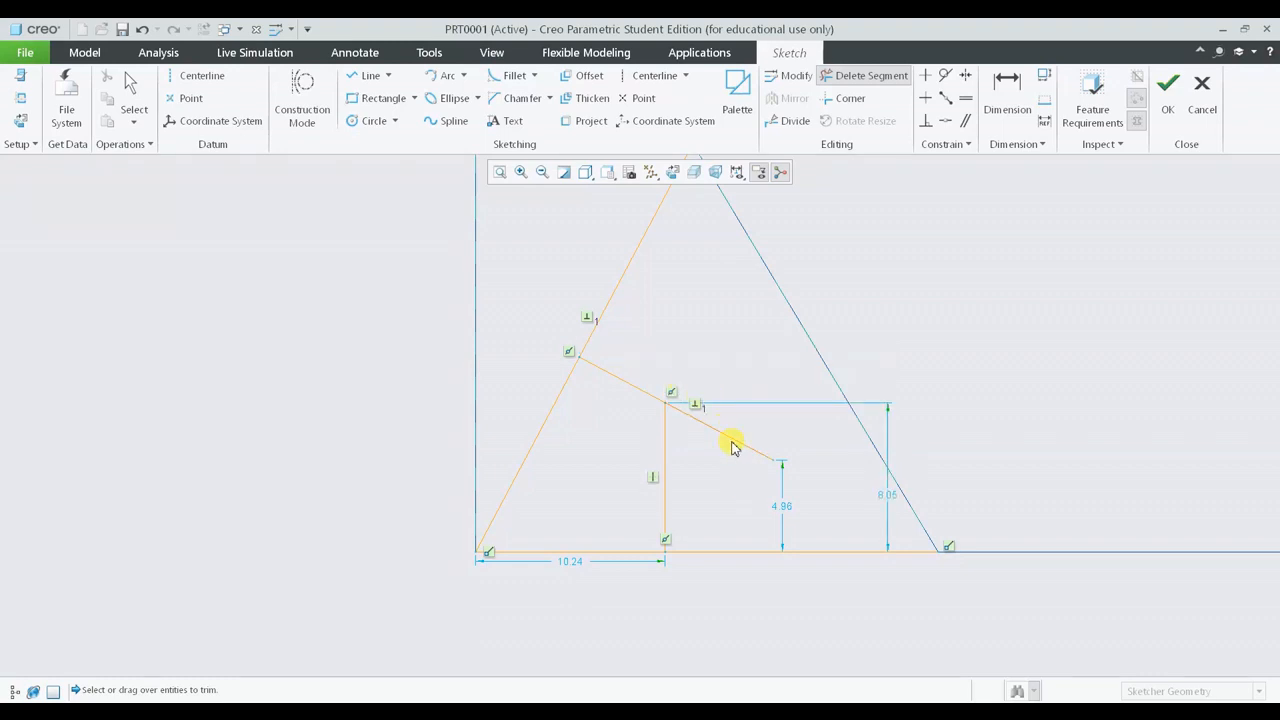
pyautogui.click(731, 446)
pyautogui.middleClick(755, 378)
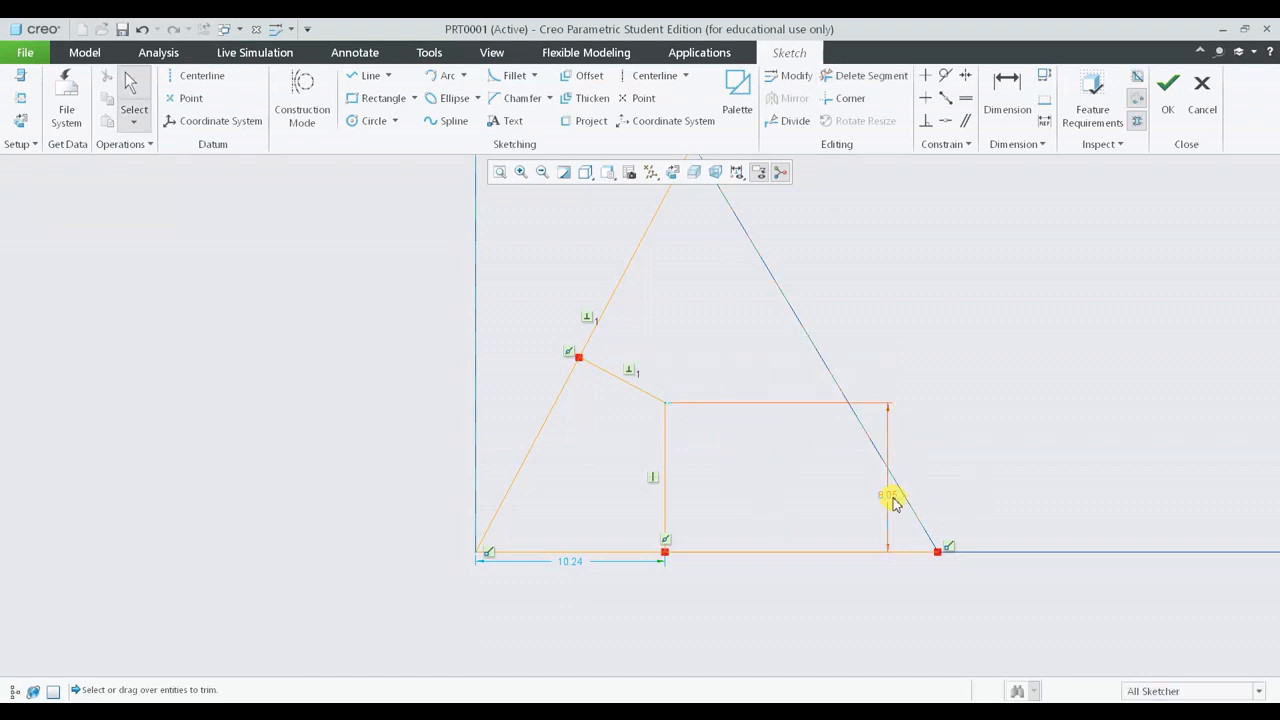
# - Set the vertical line's height dimension to 10
pyautogui.moveTo(893, 499); pyautogui.dragTo(788, 499)
pyautogui.doubleClick(788, 499)
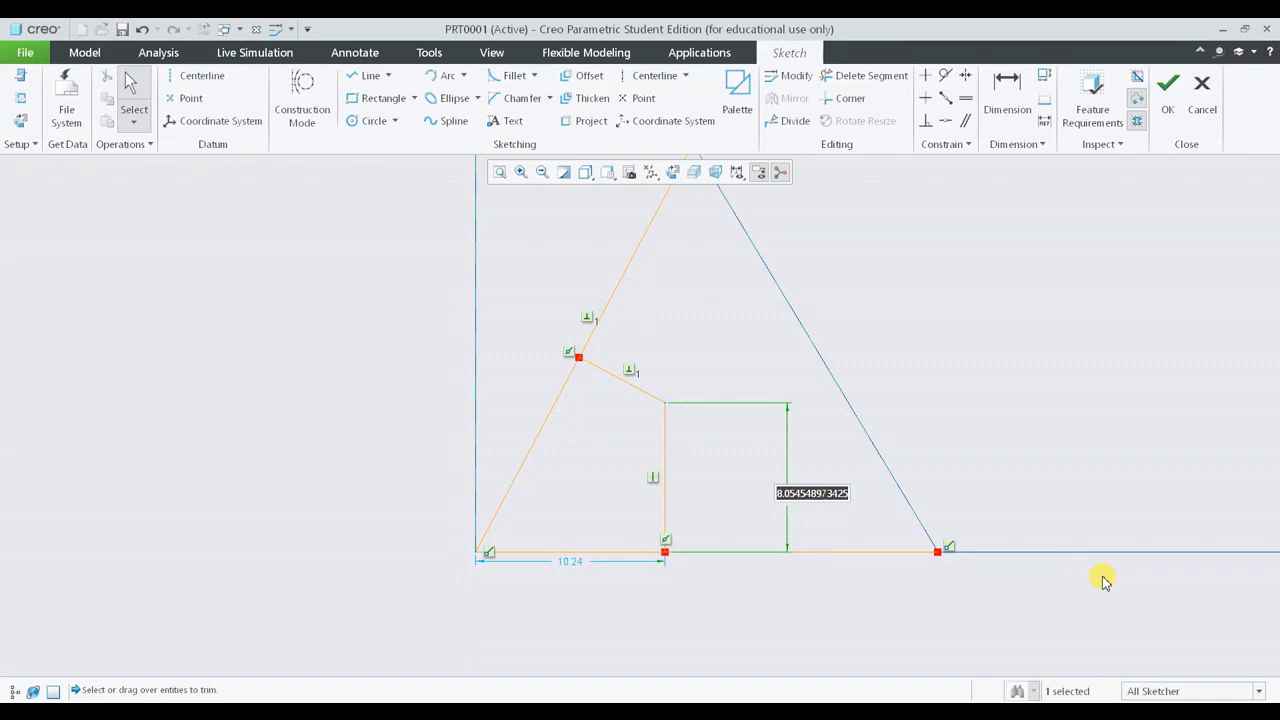
pyautogui.write('10')
pyautogui.press('Return')
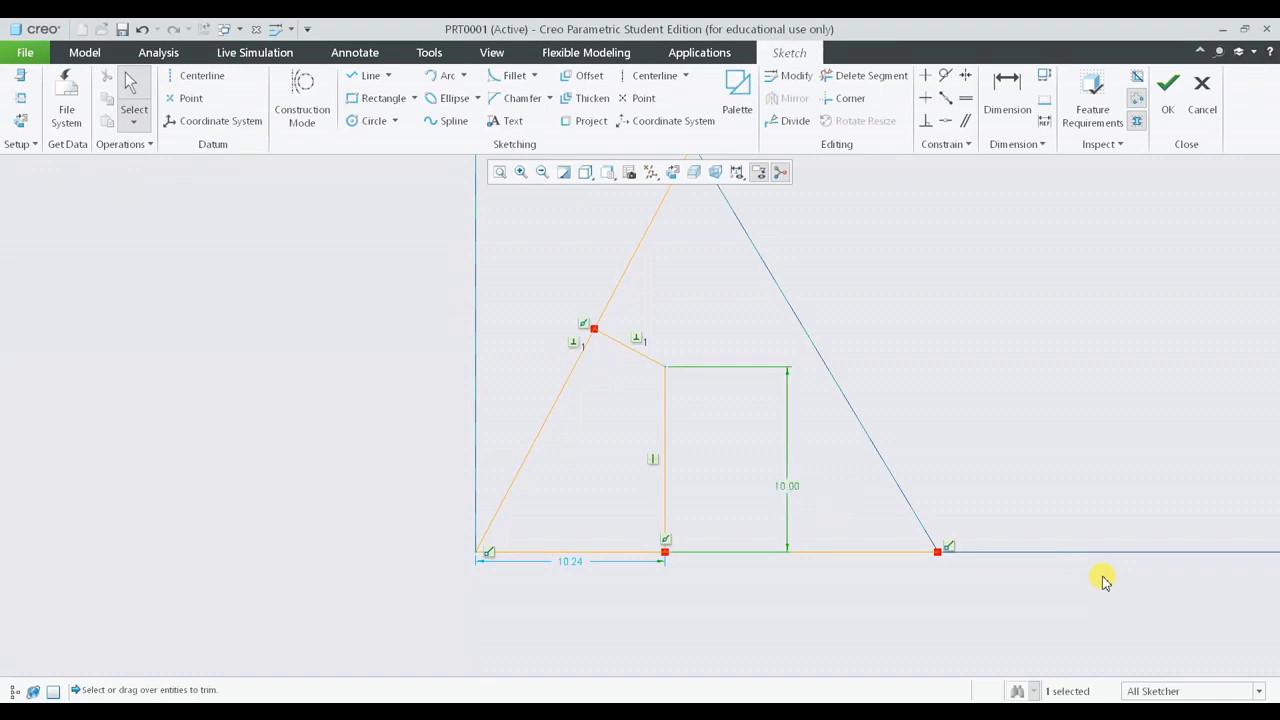
# - Dimension the perpendicular line's distance from the sloped edge and set it to 10
pyautogui.click(1005, 105)
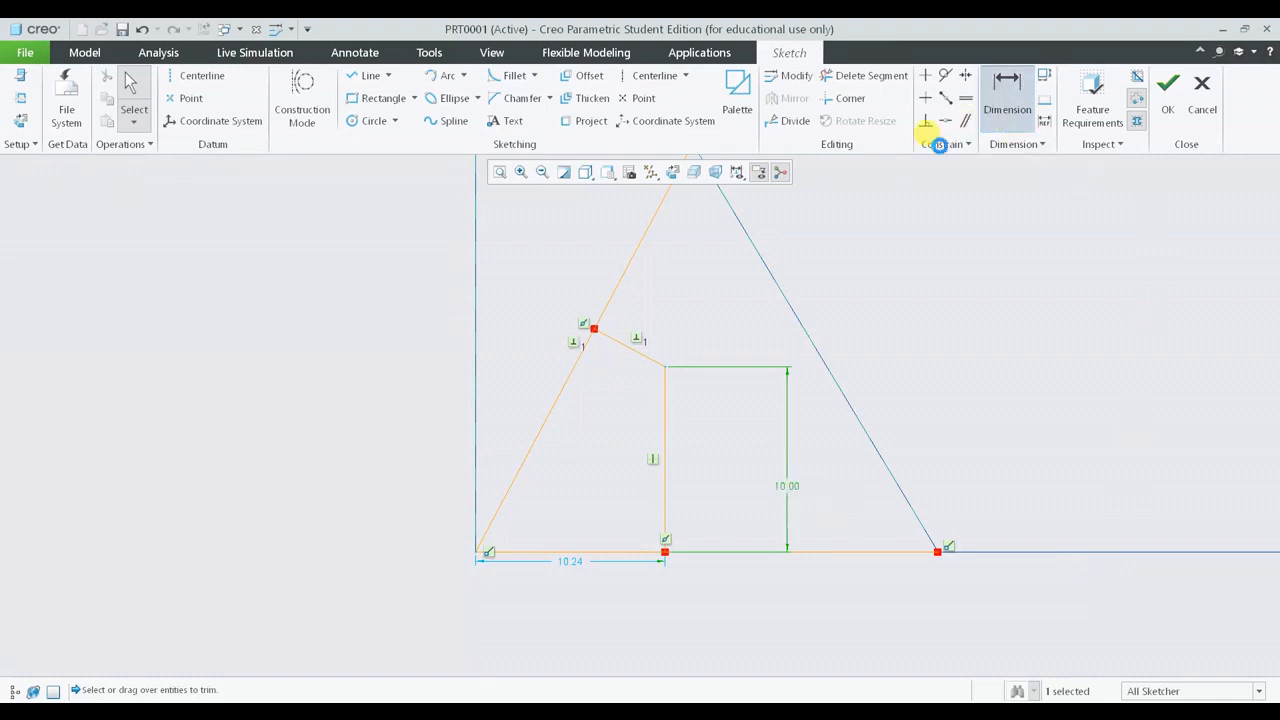
pyautogui.click(634, 355)
pyautogui.middleClick(712, 290)
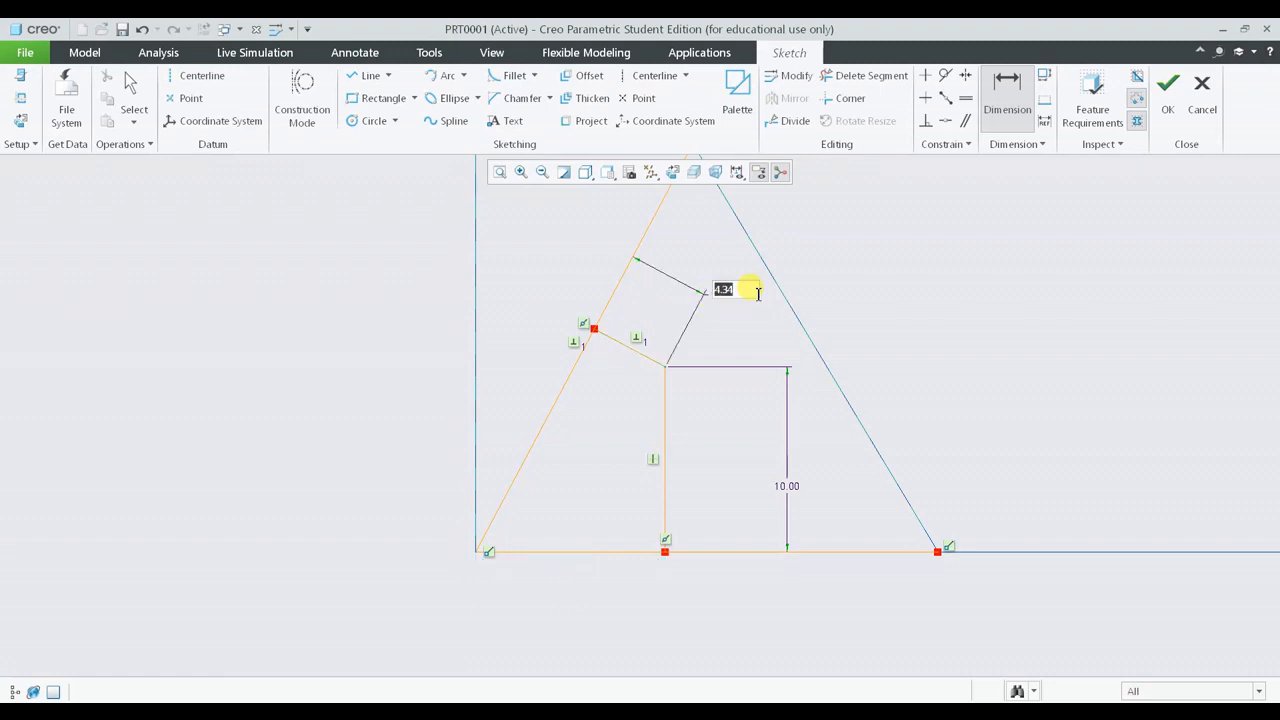
pyautogui.write('10')
pyautogui.press('Return')
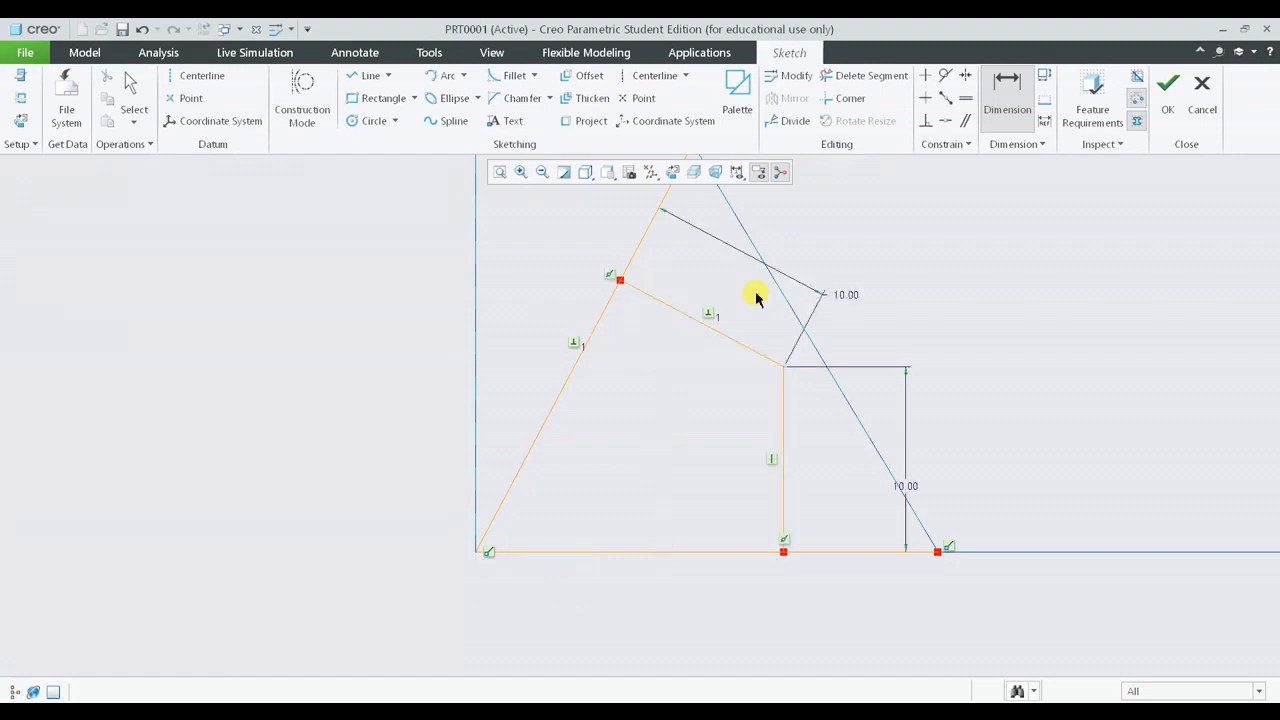
# - Set the vertical line's height dimension to 15
pyautogui.doubleClick(906, 486)
pyautogui.write('15')
pyautogui.press('Return')
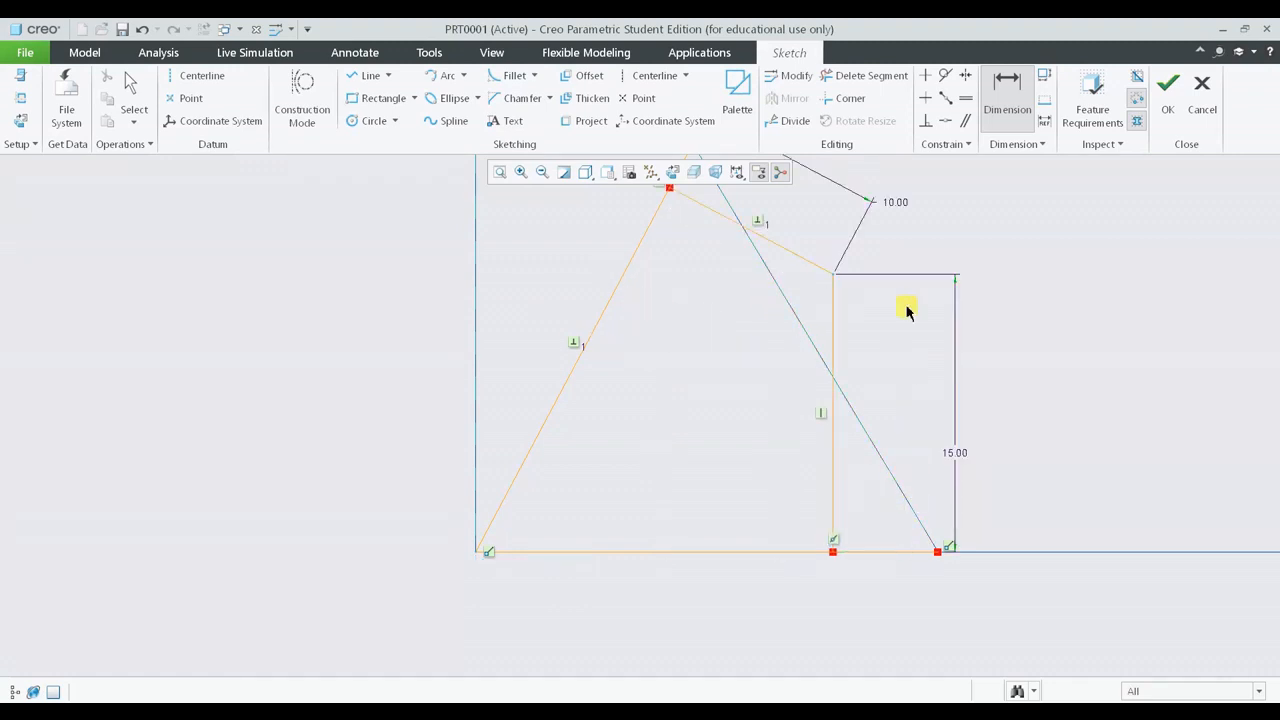
# - Set the perpendicular distance dimension to 15 and reposition the dimension
pyautogui.scroll(-2, 907, 312)
pyautogui.doubleClick(901, 247)
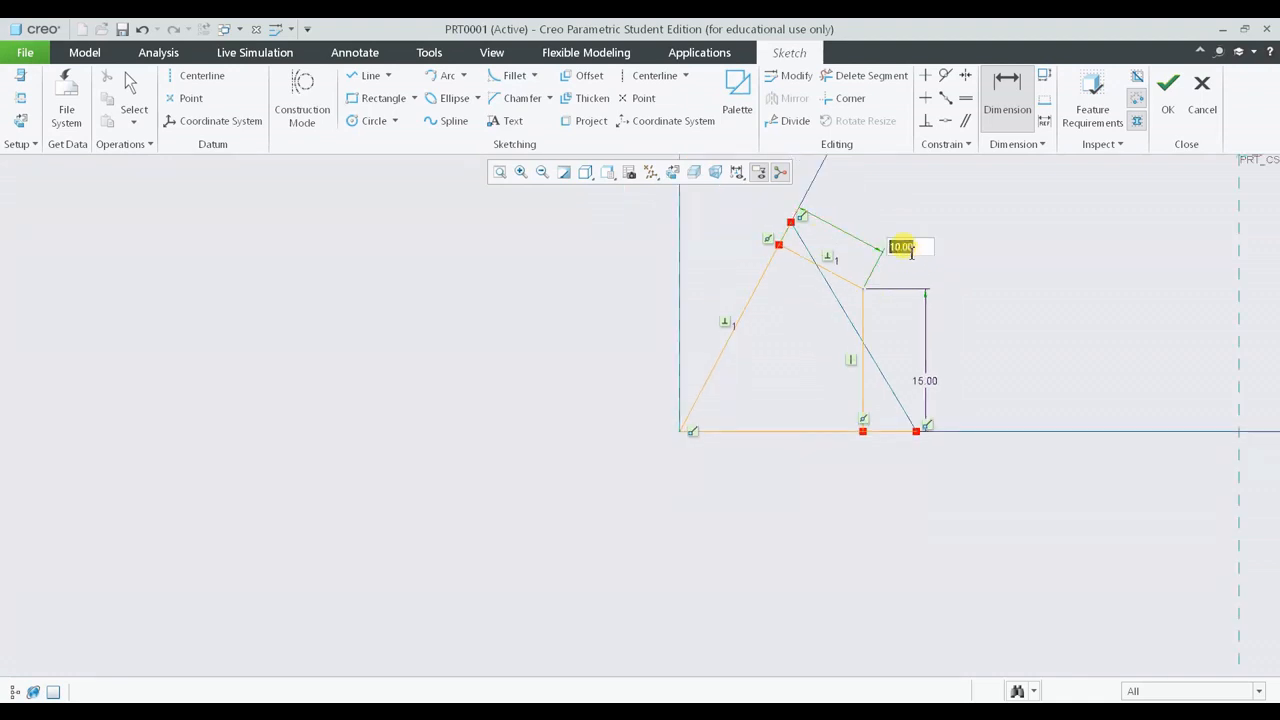
pyautogui.write('15')
pyautogui.press('Return')
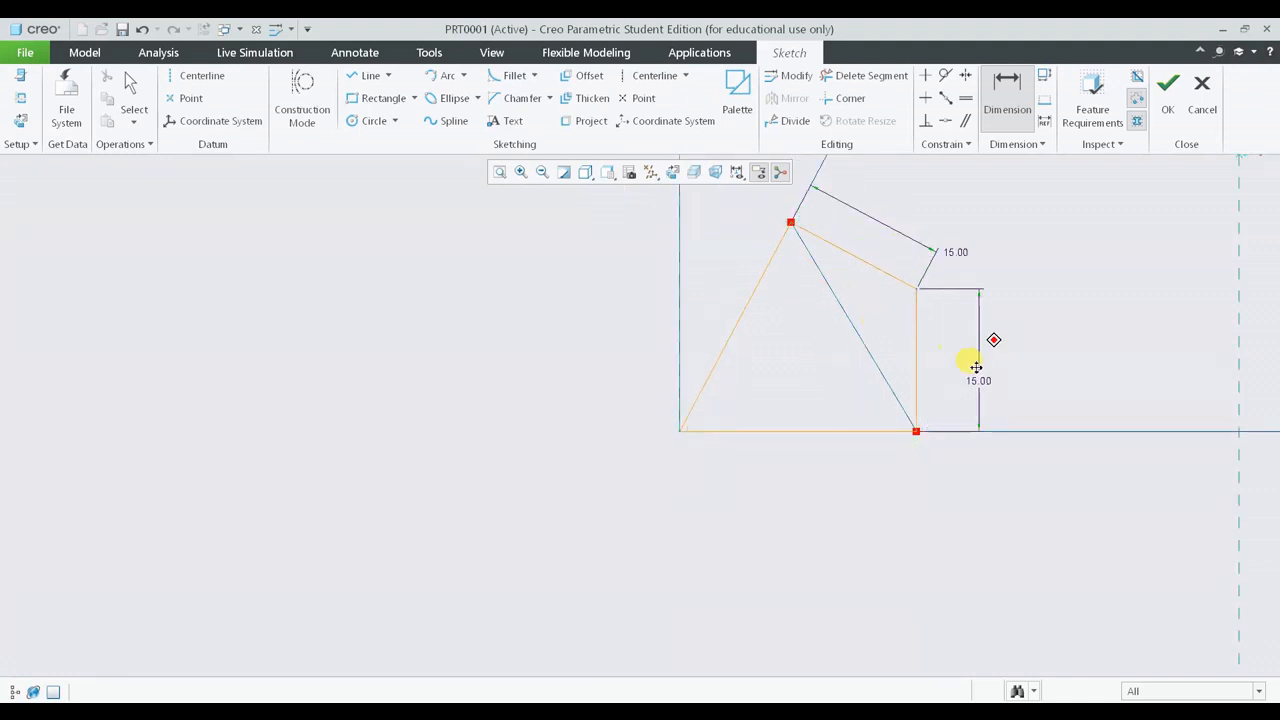
pyautogui.moveTo(996, 347); pyautogui.dragTo(918, 445, button='middle')
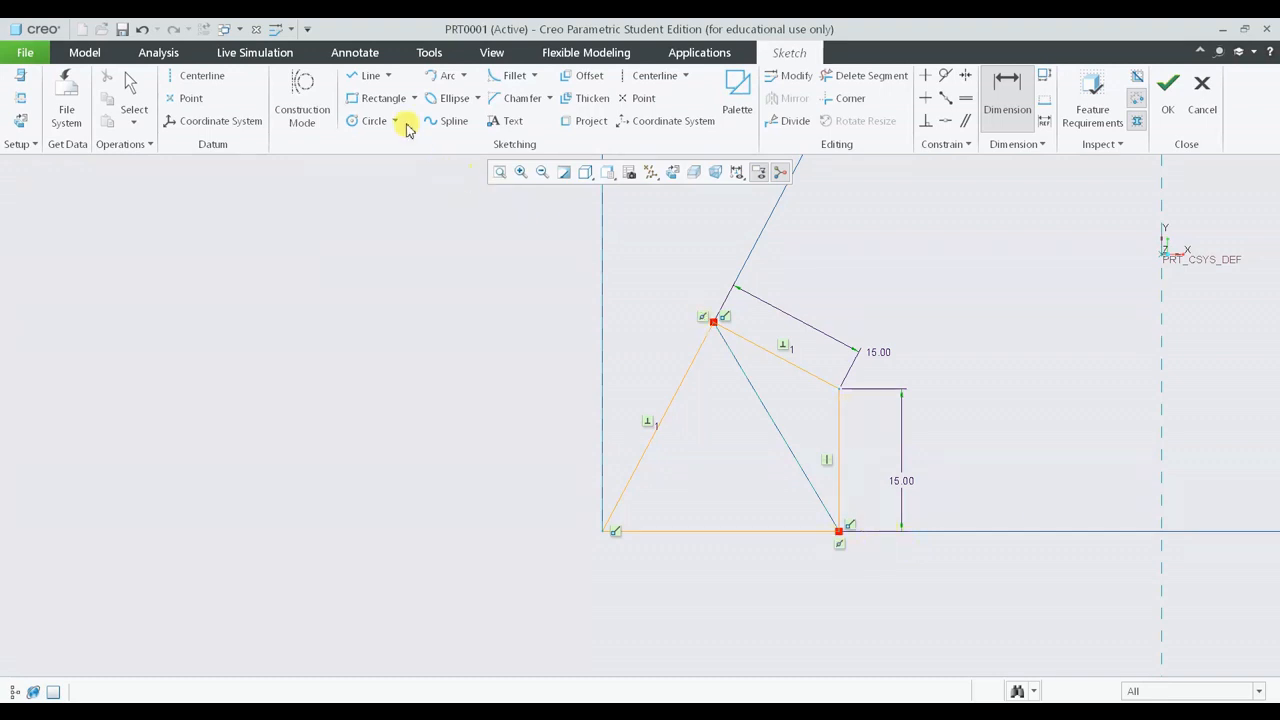
# - Reposition both 15 dimensions clear of the sketch geometry
pyautogui.click(366, 76)
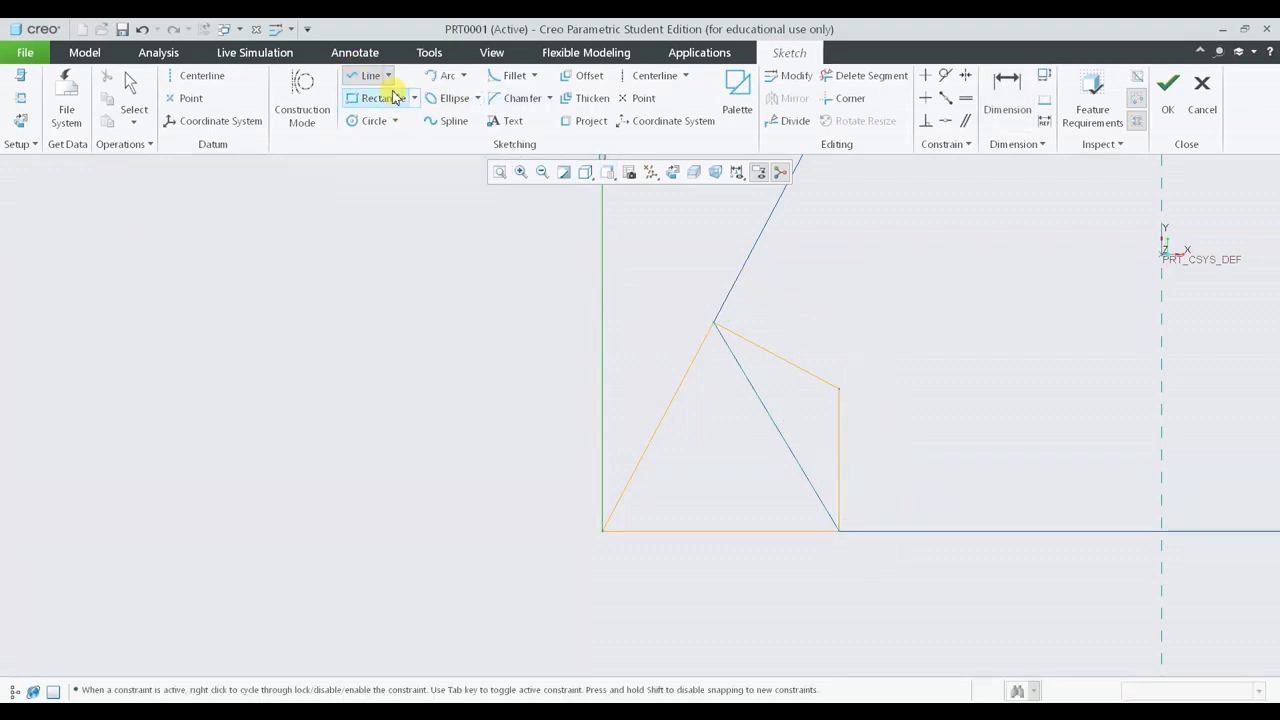
pyautogui.press('Escape')
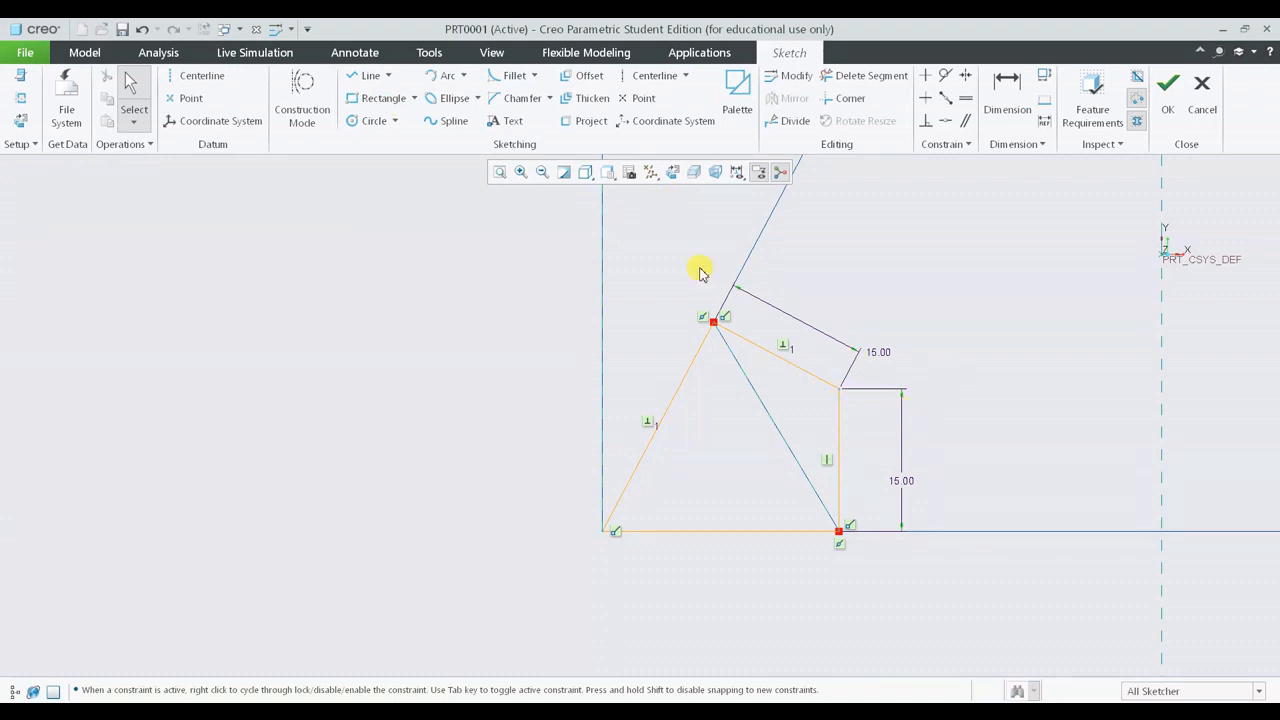
pyautogui.moveTo(882, 362); pyautogui.dragTo(820, 312)
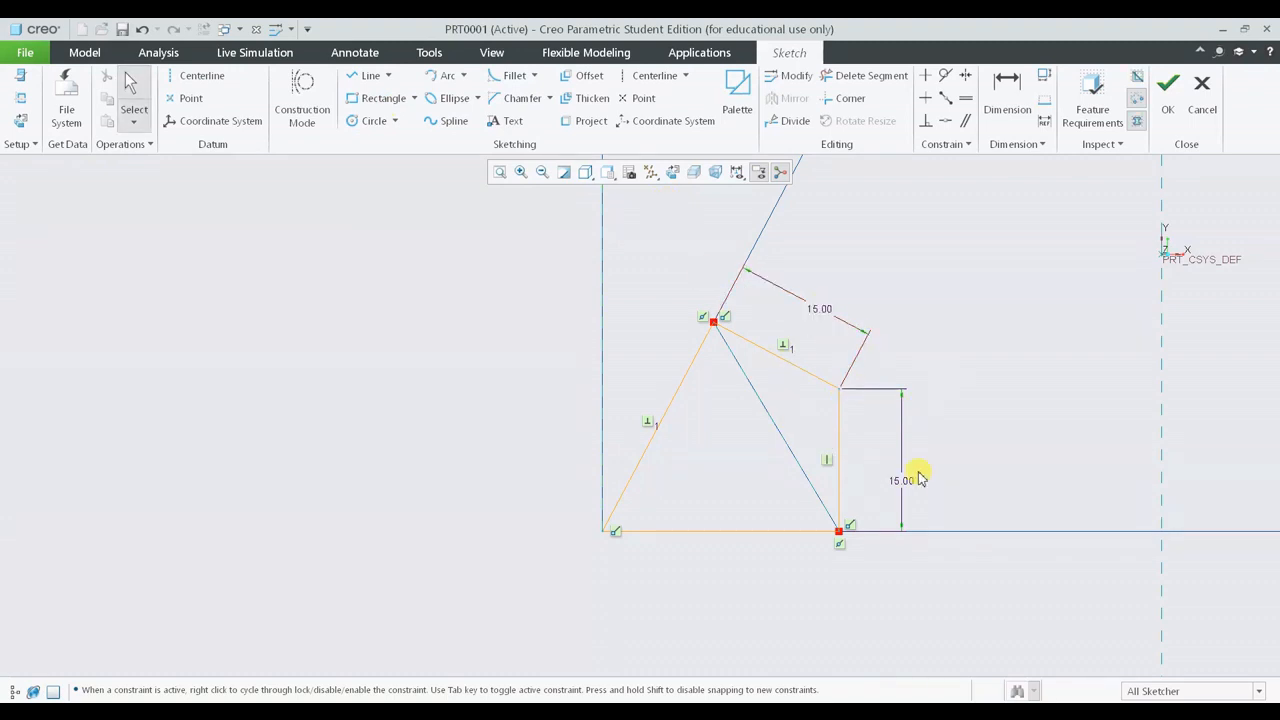
pyautogui.moveTo(920, 478)
pyautogui.mouseDown()
pyautogui.moveTo(906, 483)
pyautogui.moveTo(931, 480)
pyautogui.mouseUp()
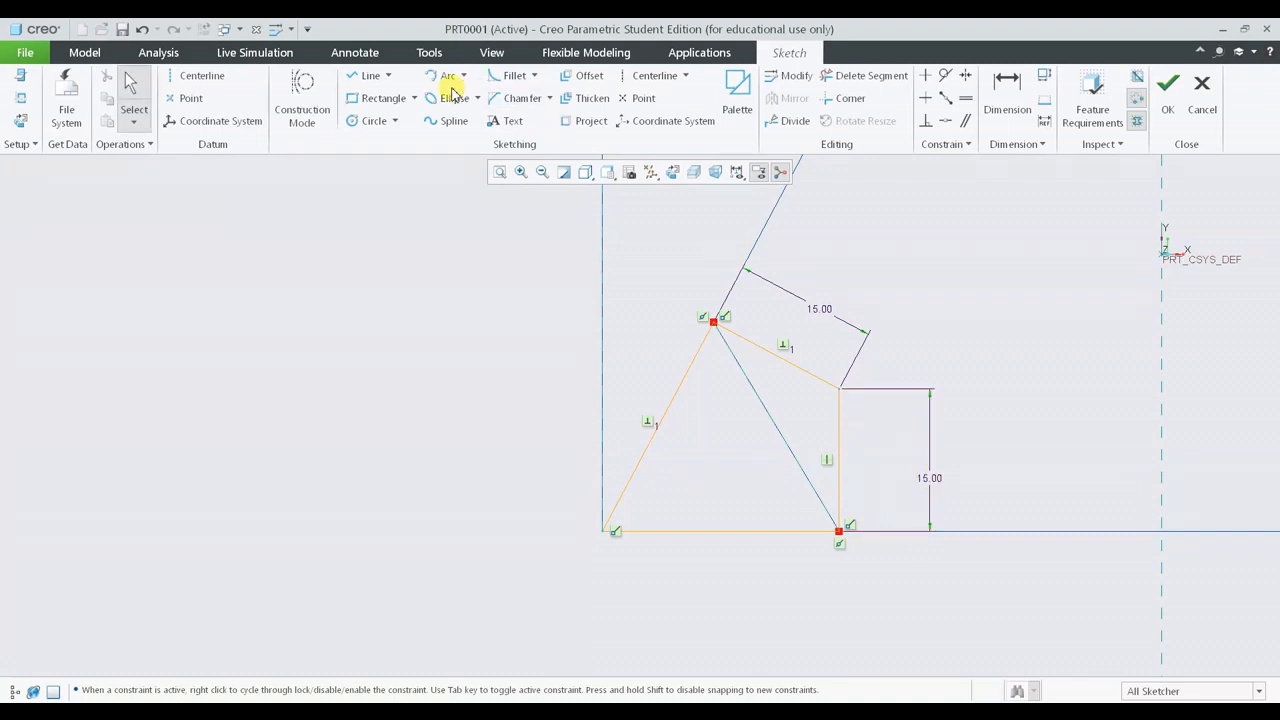
# - Draw a line joining the chamfer's upper corner to its lower corner on the base edge
pyautogui.click(368, 76)
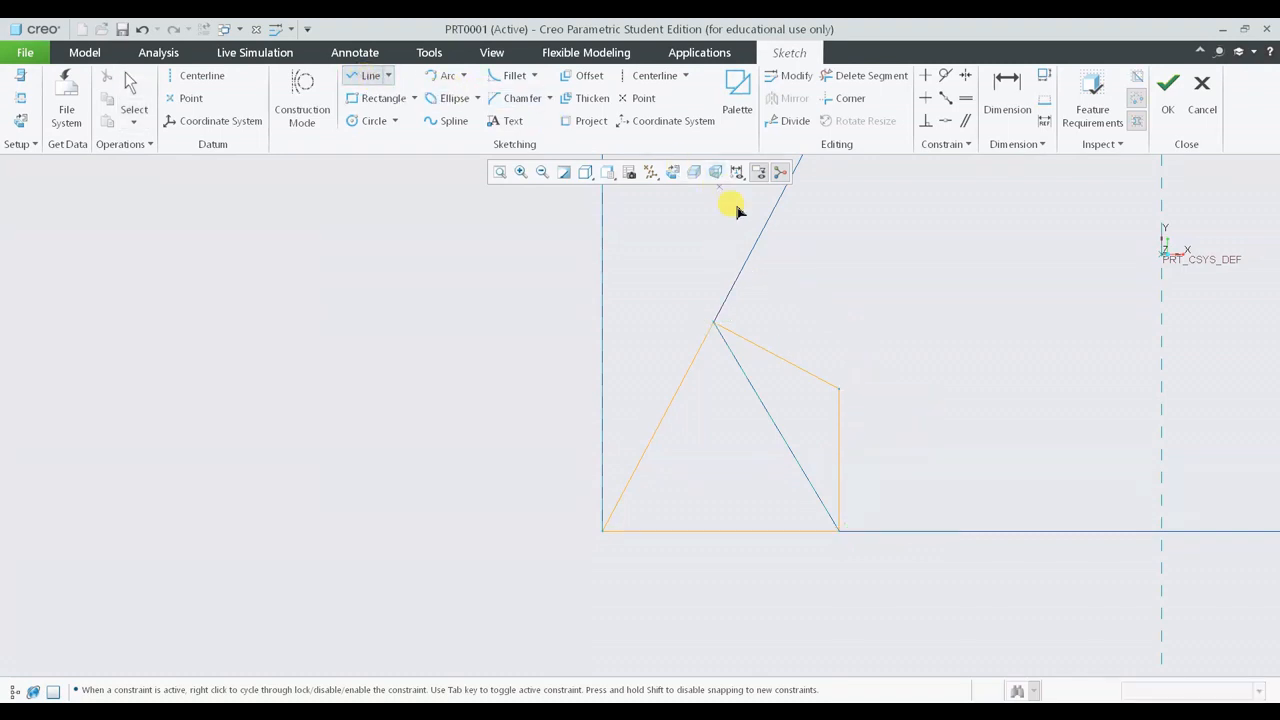
pyautogui.click(718, 325)
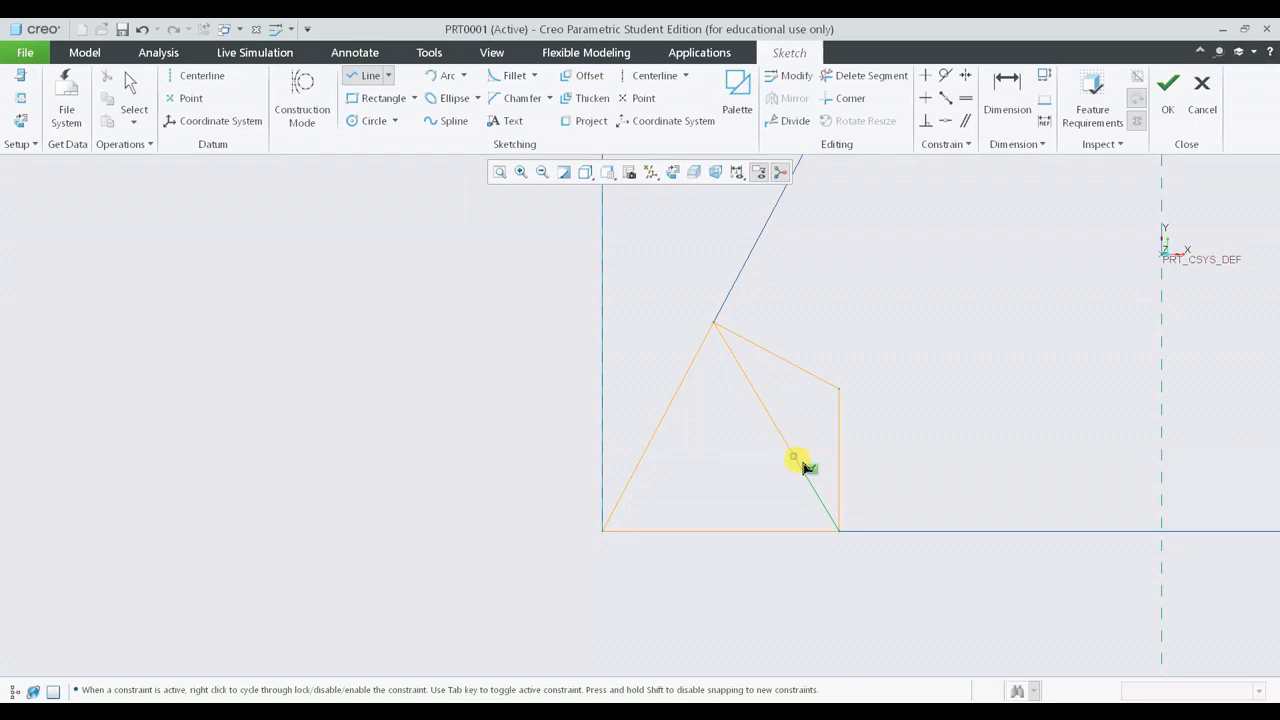
pyautogui.click(838, 530)
pyautogui.middleClick(983, 378)
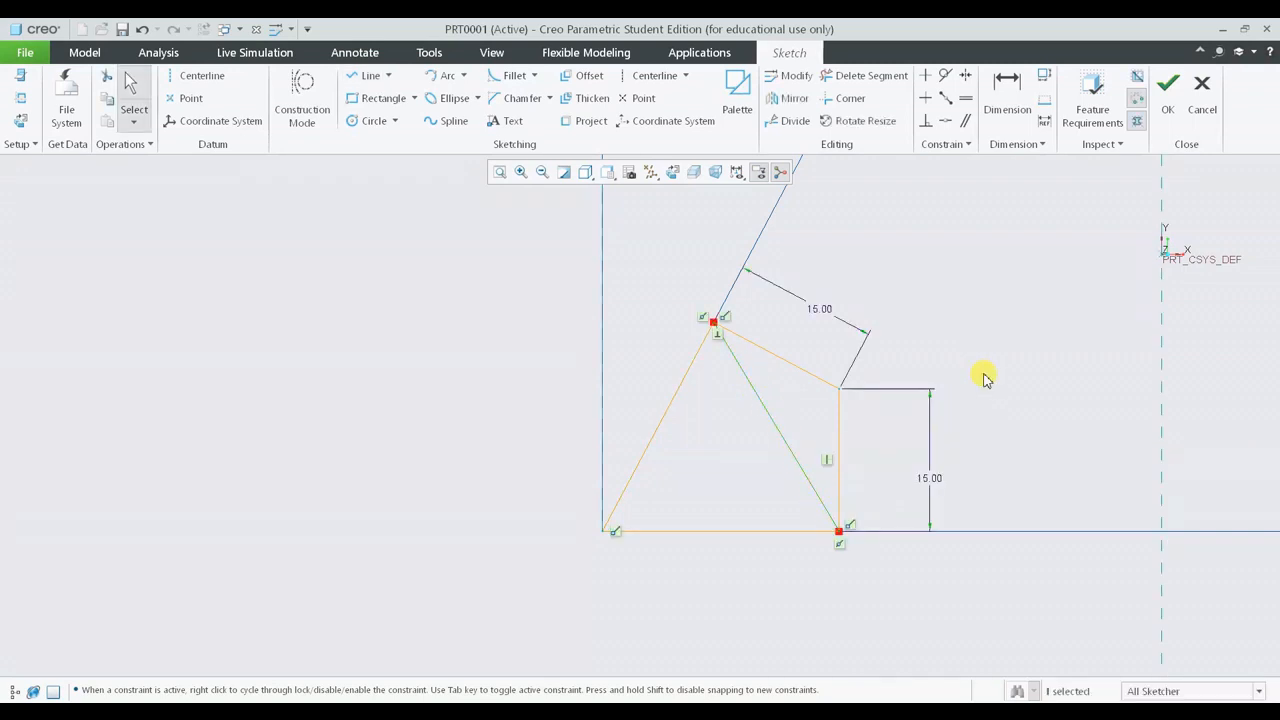
# - Finish the sketch and return to the part
pyautogui.scroll(-4, 780, 403)
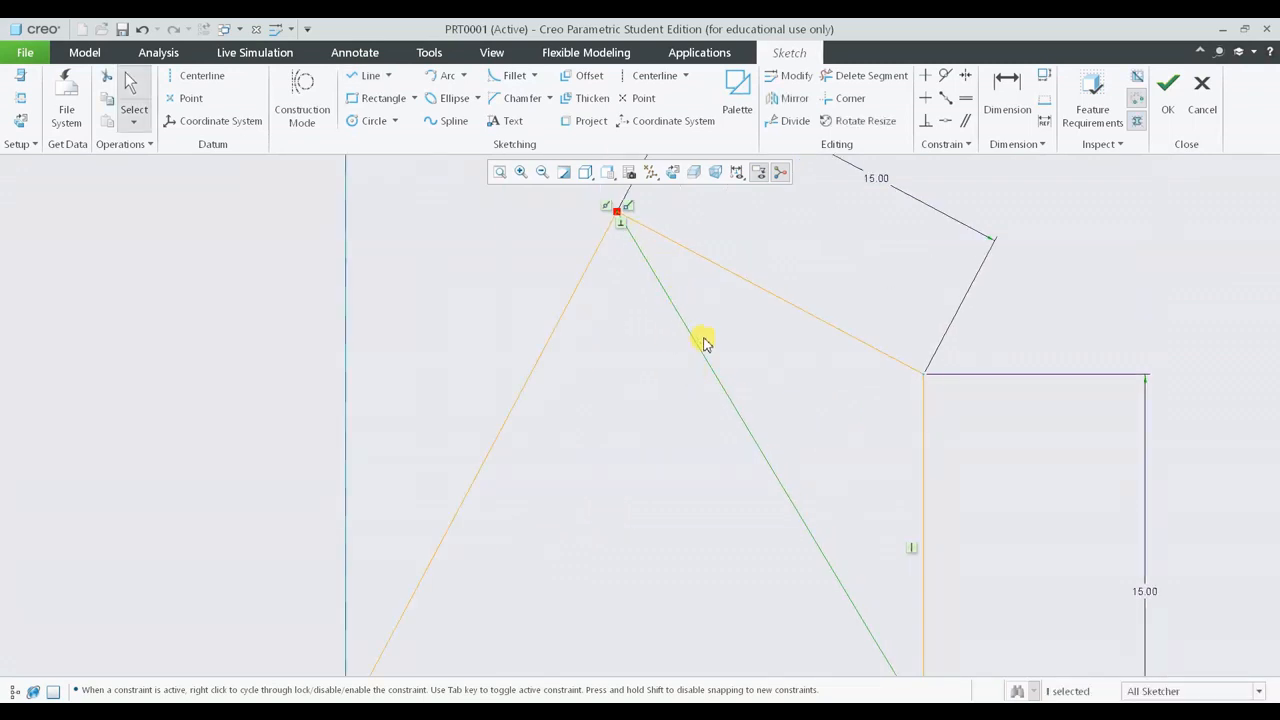
pyautogui.scroll(3, 826, 556)
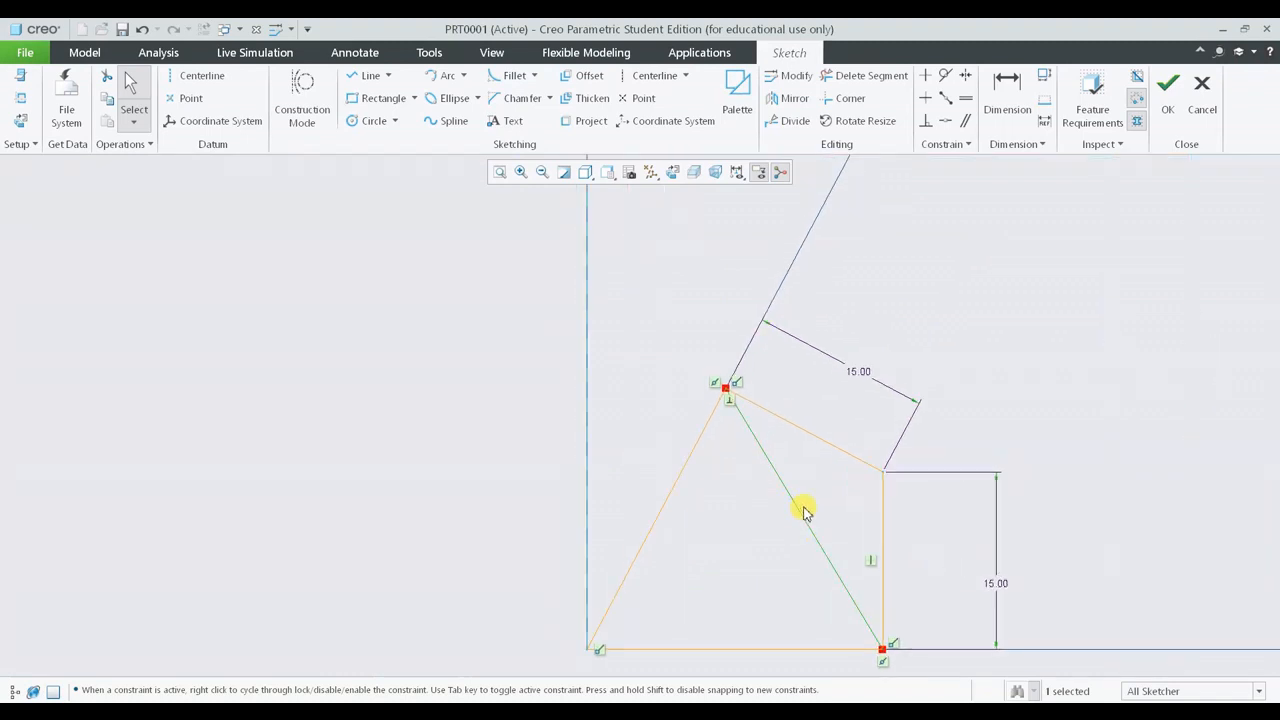
pyautogui.scroll(3, 806, 512)
pyautogui.moveTo(790, 540)
pyautogui.mouseDown(button='middle')
pyautogui.moveTo(809, 537)
pyautogui.moveTo(877, 580)
pyautogui.moveTo(870, 563)
pyautogui.mouseUp(button='middle')
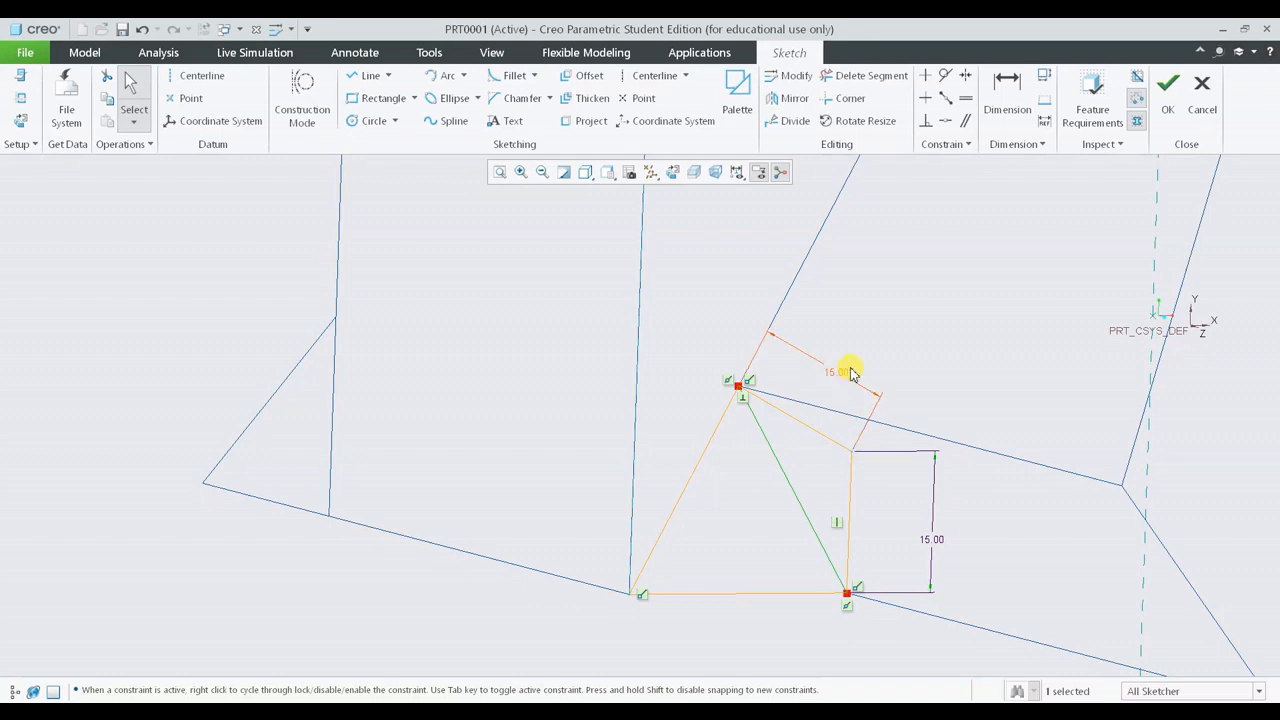
pyautogui.click(1166, 110)
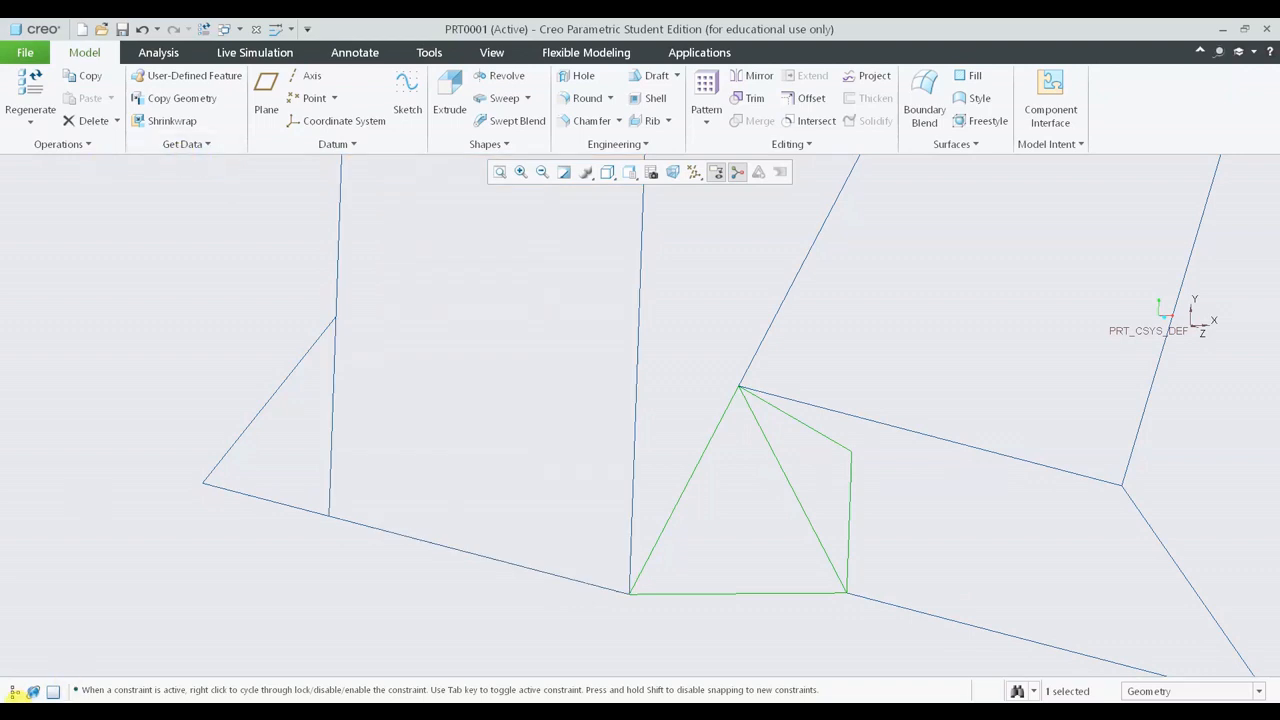
# - Open Chamfer 1's definition from the model tree to review its settings, then cancel
pyautogui.click(12, 691)
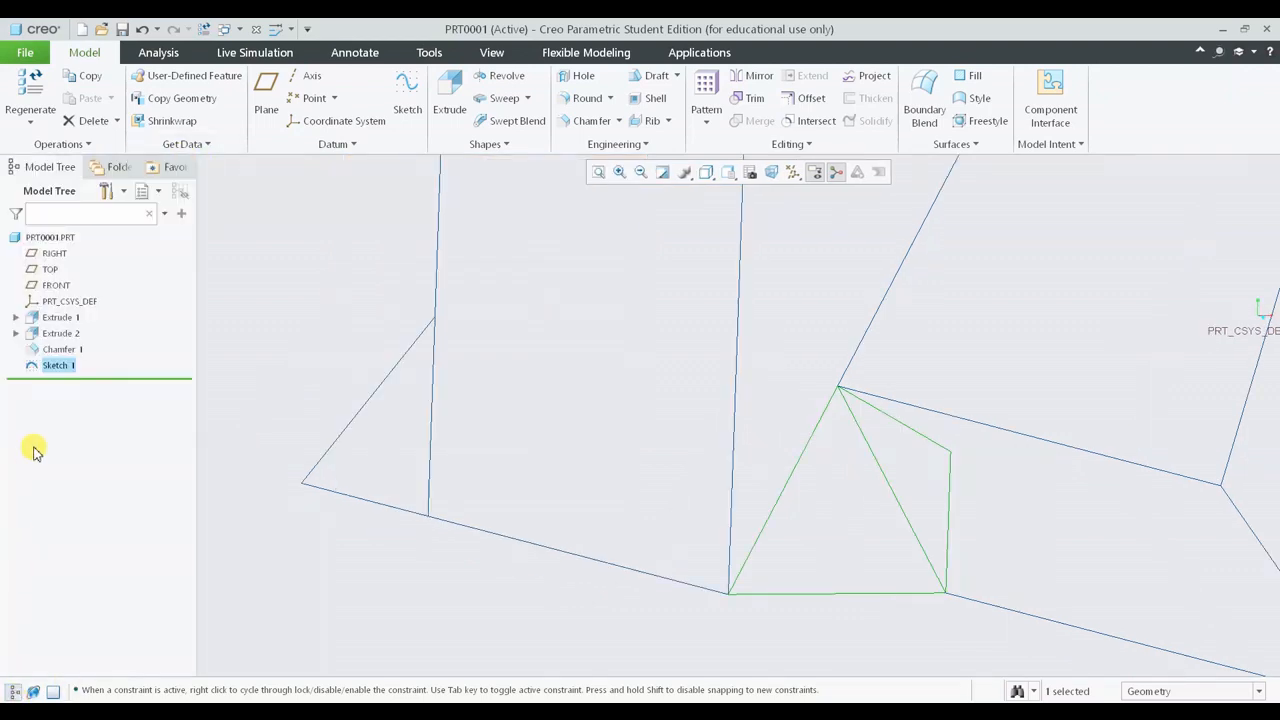
pyautogui.click(64, 349)
pyautogui.click(108, 289)
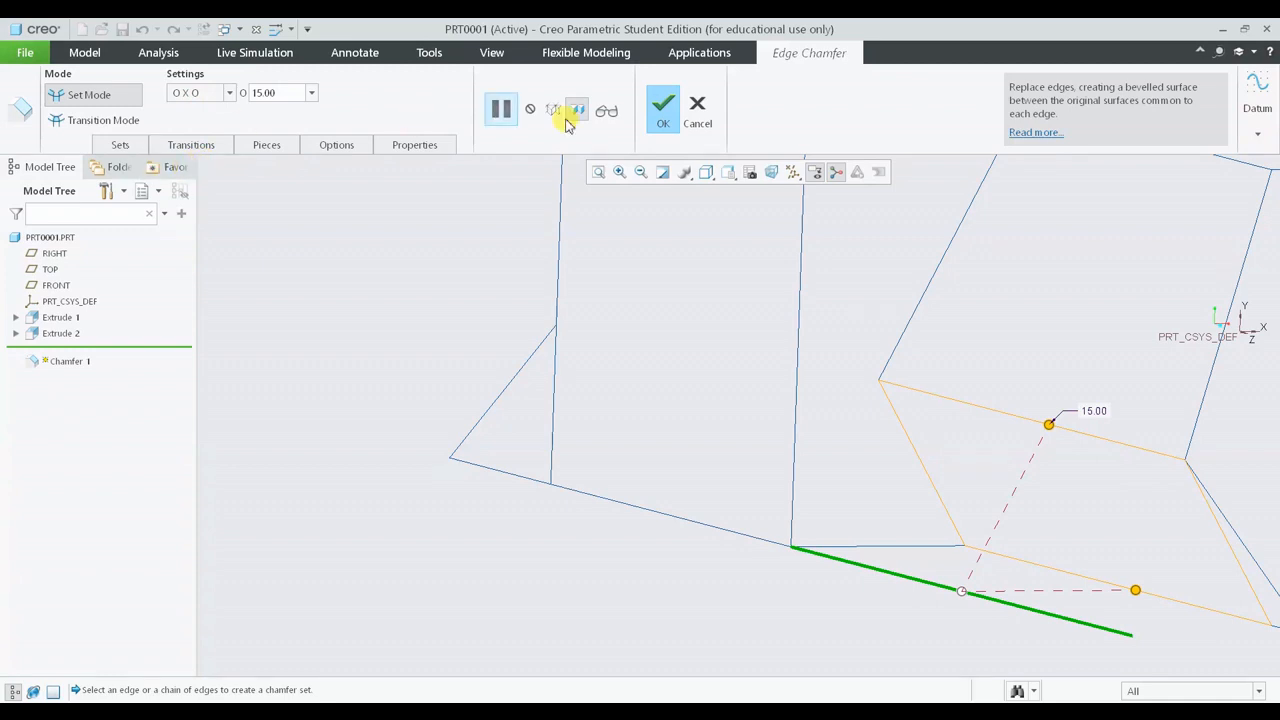
pyautogui.click(697, 108)
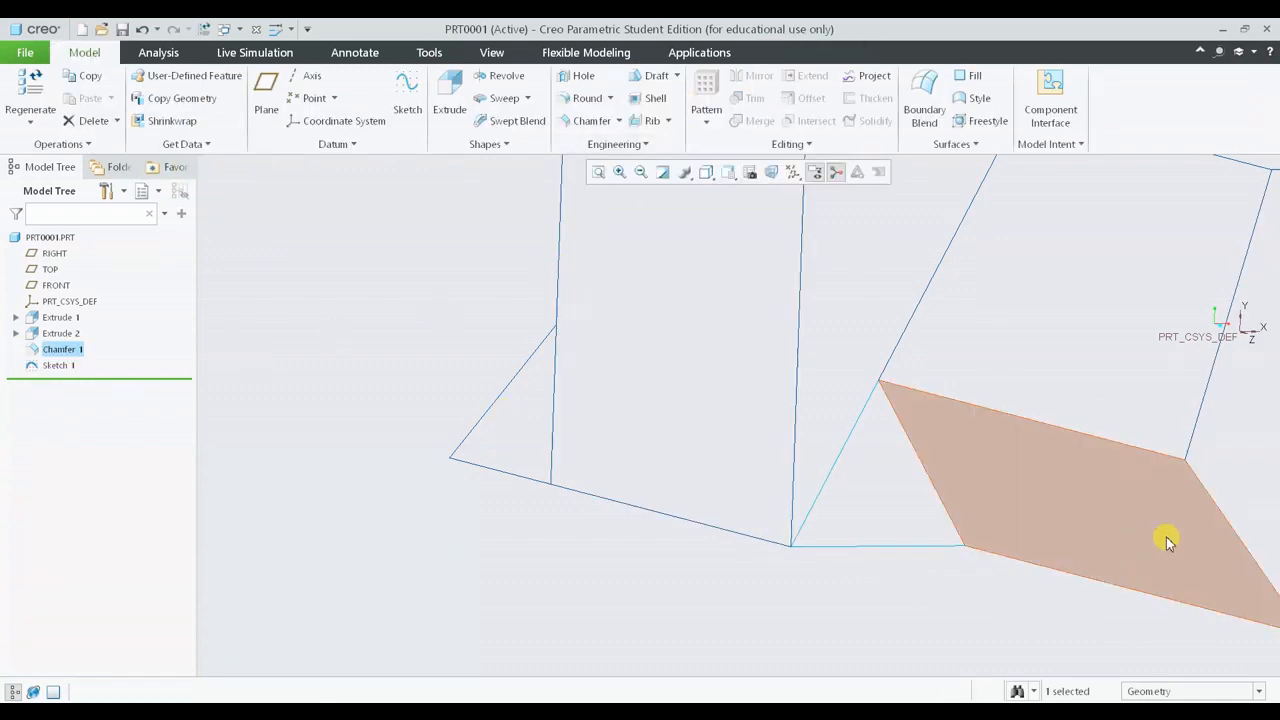
# - Reopen Sketch 1 for editing
pyautogui.keyDown('shift'); pyautogui.moveTo(1250, 506); pyautogui.dragTo(1162, 501, button='middle'); pyautogui.keyUp('shift')
pyautogui.click(28, 368)
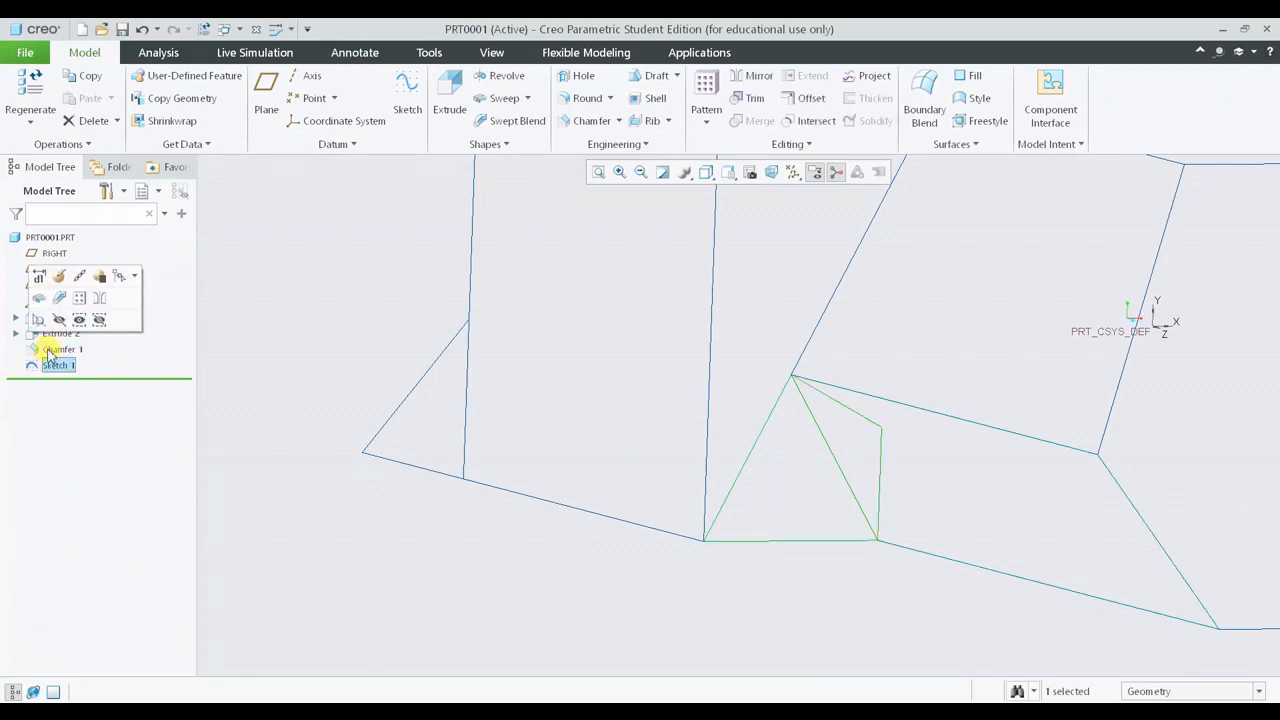
pyautogui.click(60, 276)
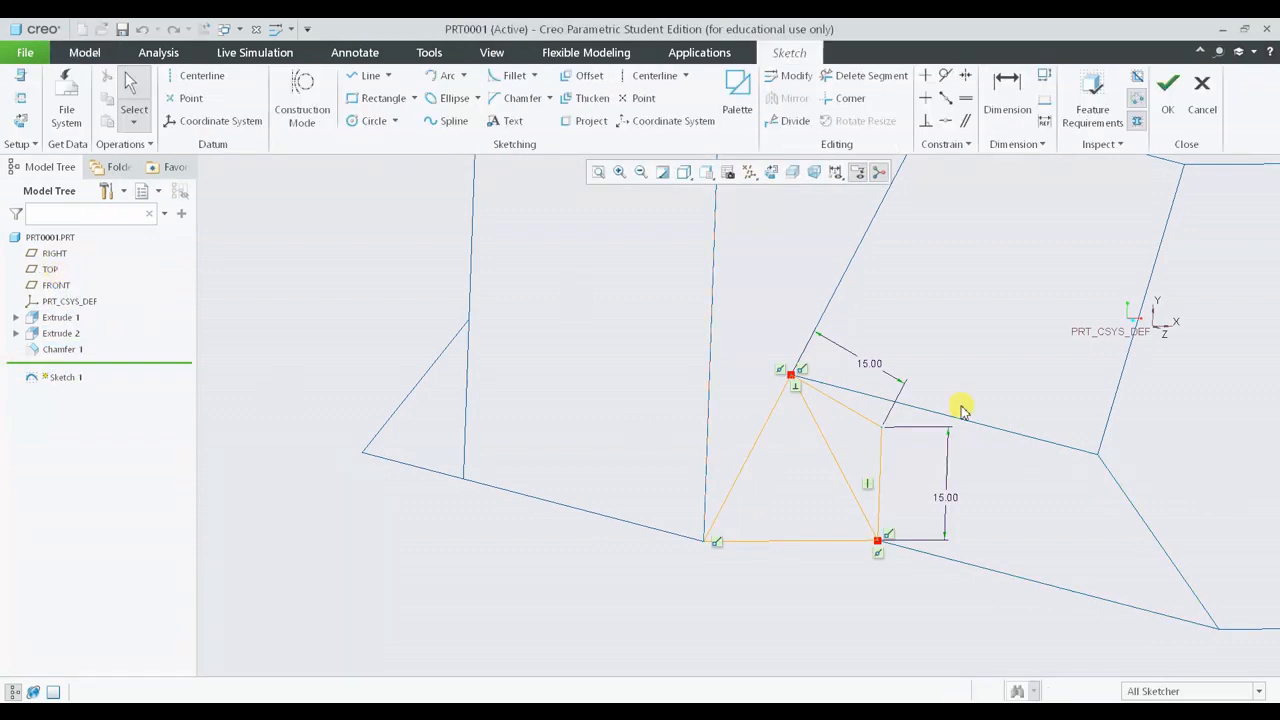
pyautogui.doubleClick(946, 497)
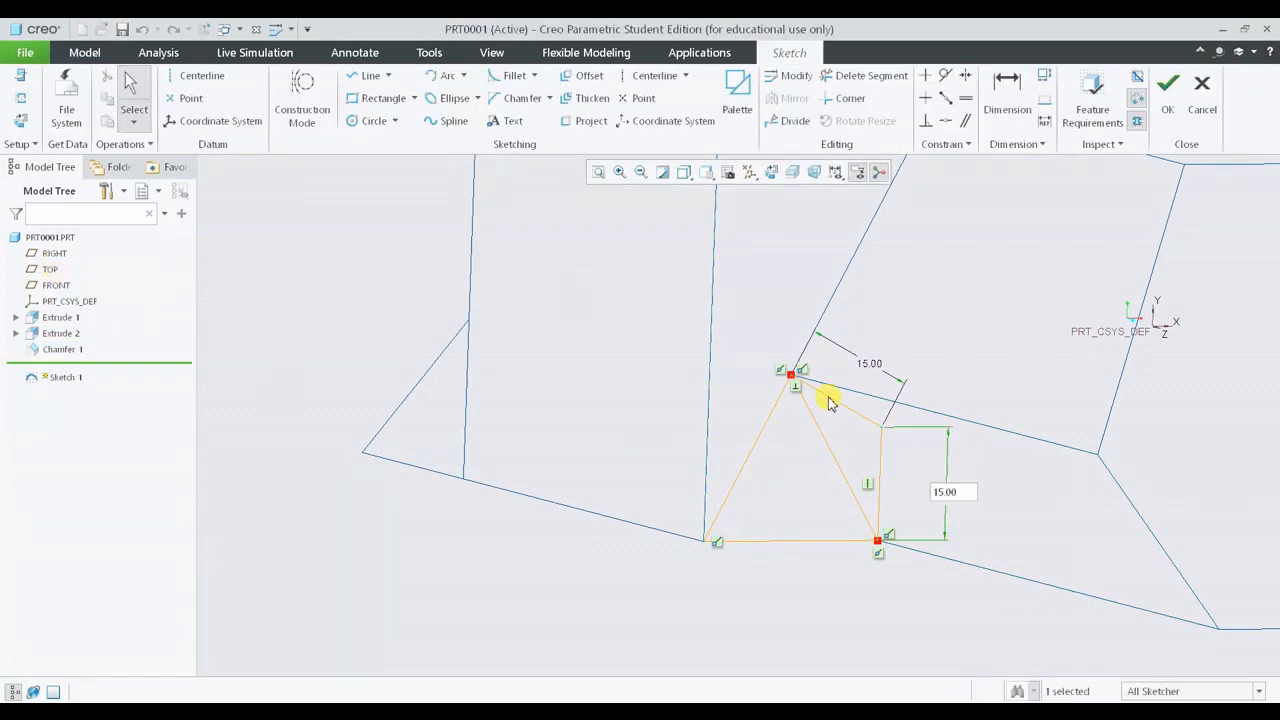
pyautogui.press('Return')
# - Try to remove a segment of the diagonal connecting line with Delete Segment
pyautogui.click(865, 75)
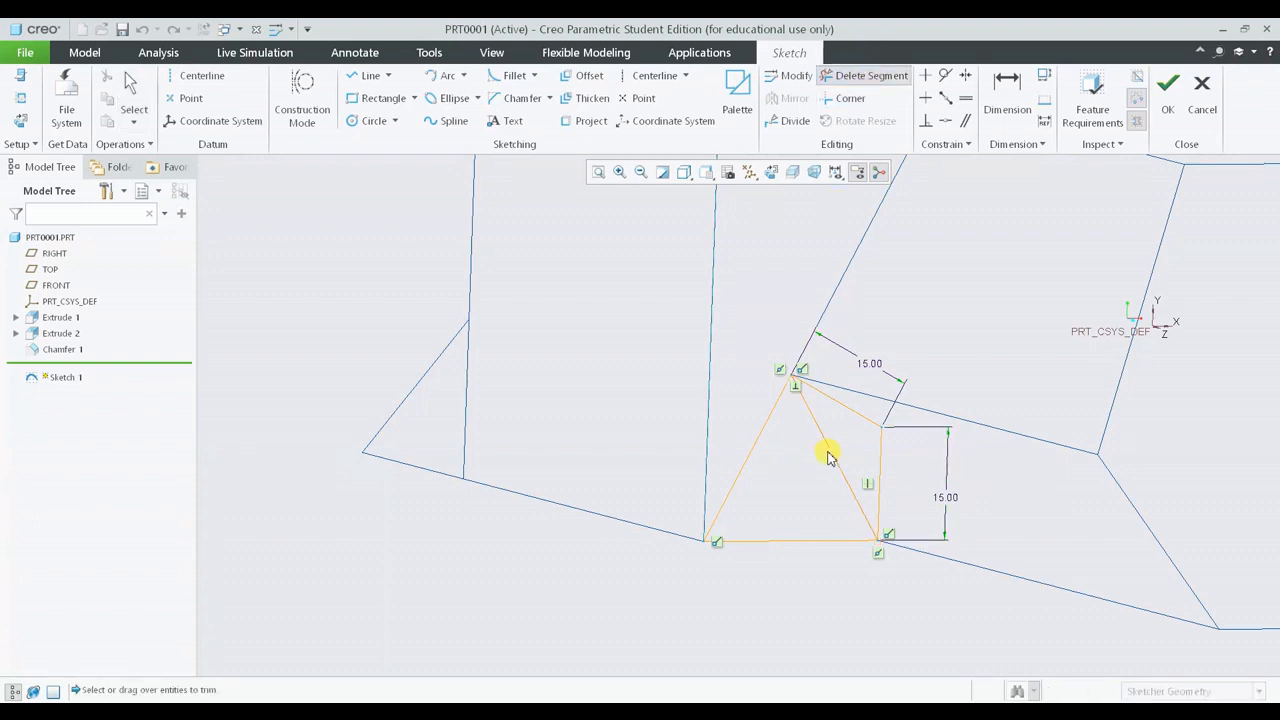
pyautogui.click(831, 456)
pyautogui.middleClick(817, 513)
# - Set the perpendicular distance dimension to 10
pyautogui.doubleClick(877, 366)
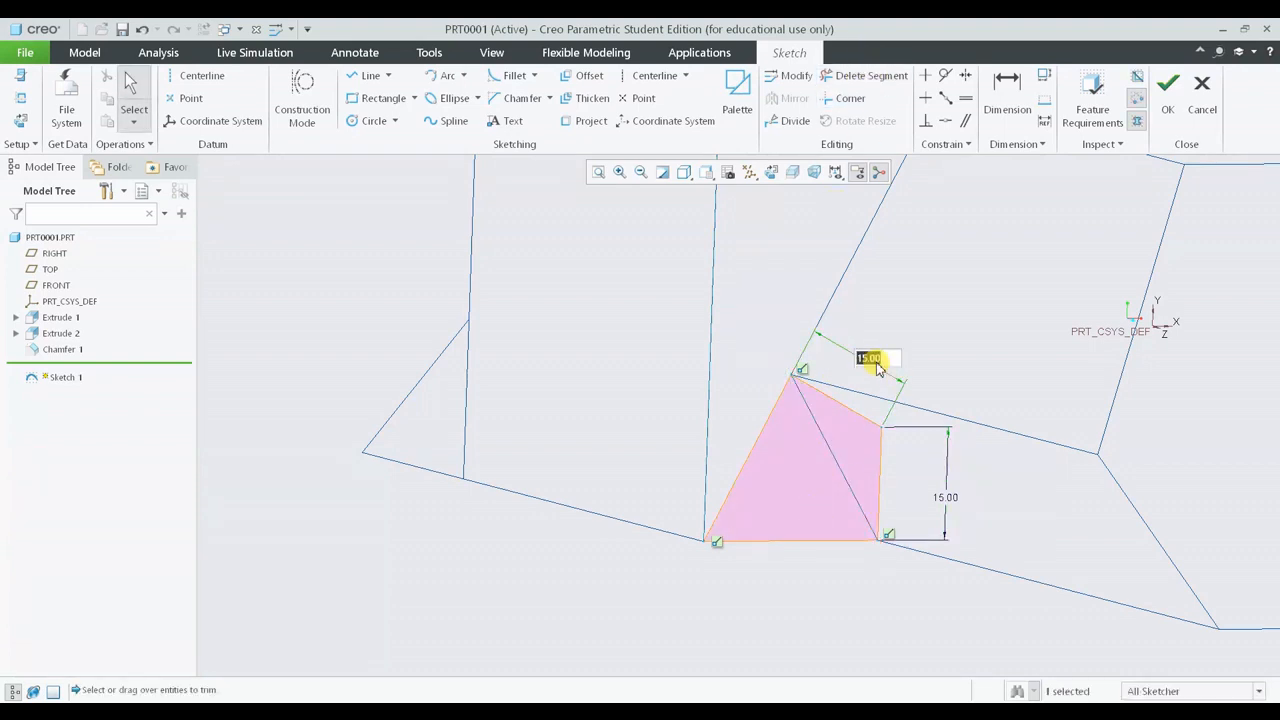
pyautogui.write('10')
pyautogui.press('Return')
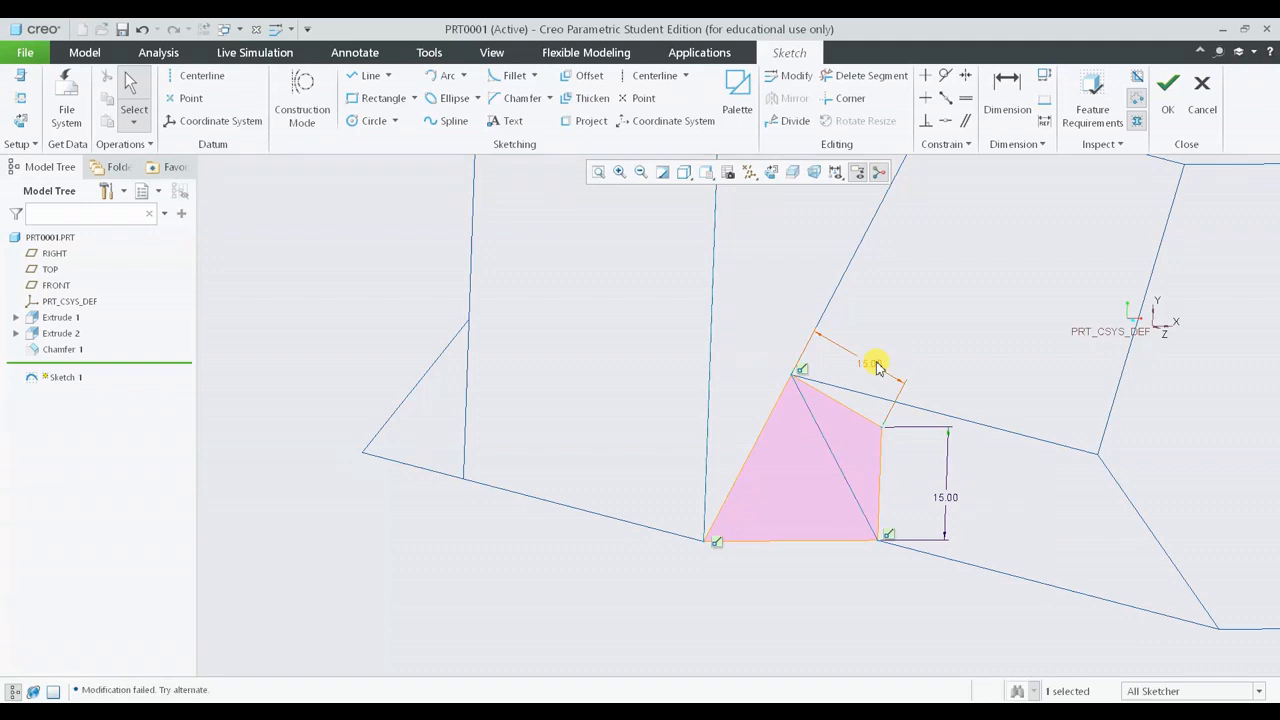
pyautogui.click(898, 331)
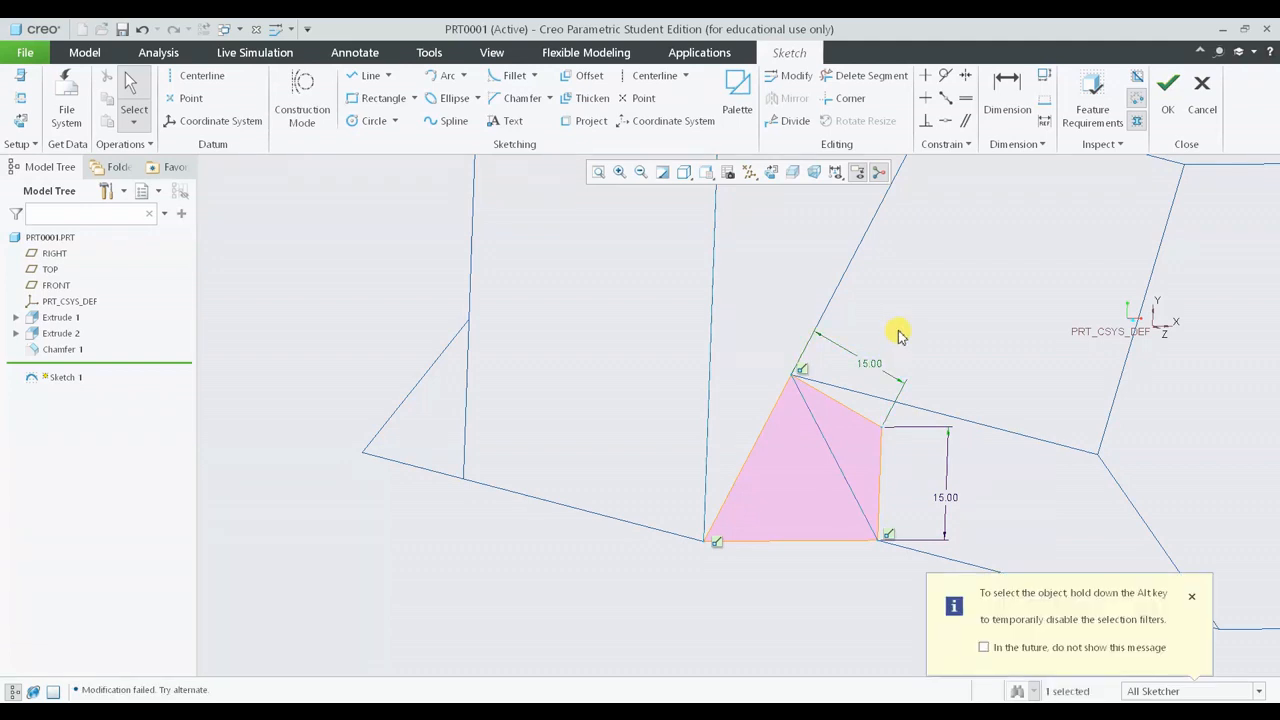
pyautogui.doubleClick(880, 366)
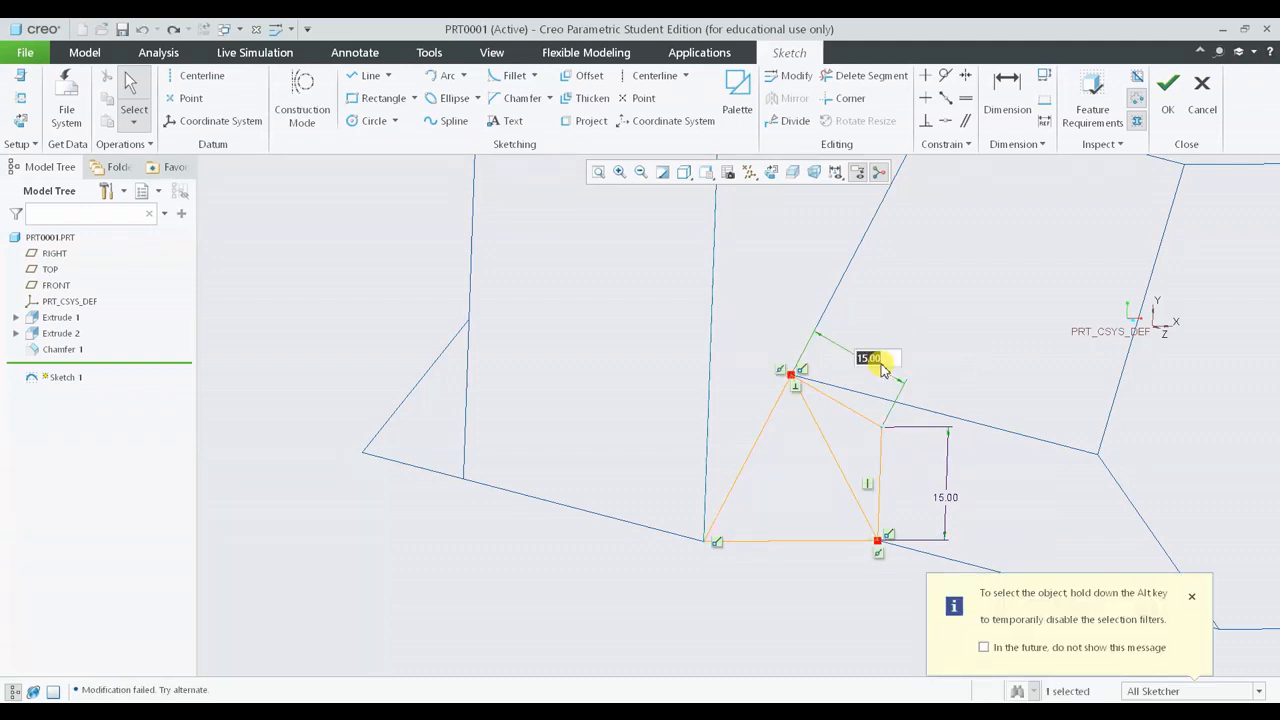
pyautogui.write('10')
pyautogui.press('Return')
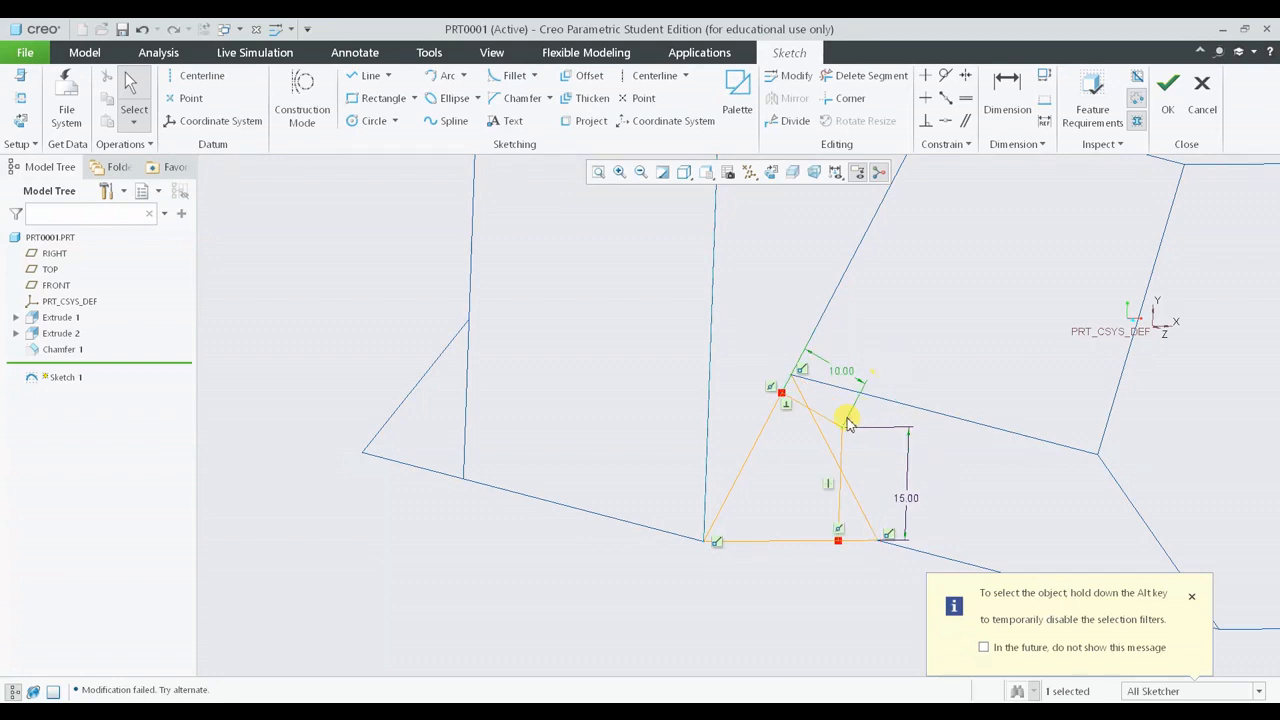
# - Set the vertical line's height dimension to 10
pyautogui.scroll(-2, 847, 424)
pyautogui.click(943, 546)
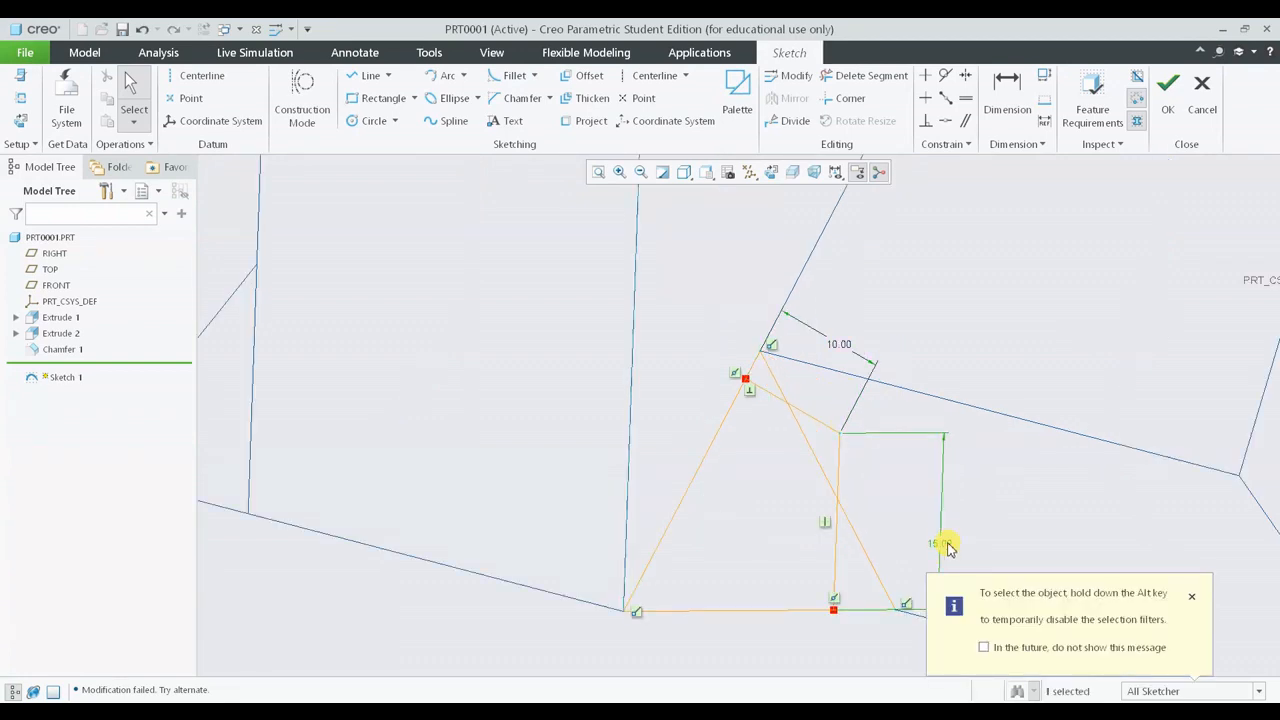
pyautogui.doubleClick(943, 546)
pyautogui.write('10')
pyautogui.press('Return')
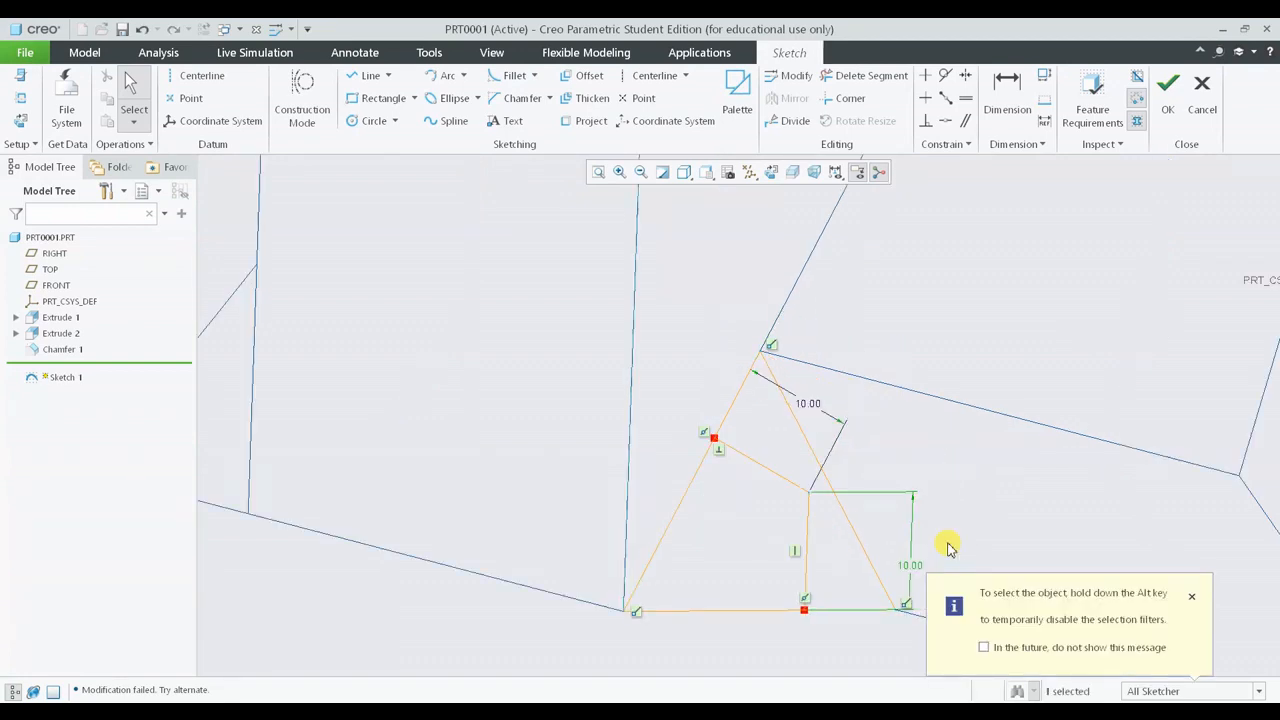
# - Delete the sketched line lying along the chamfer edge with Delete Segment, and reorient the sketch to 2D
pyautogui.click(902, 84)
pyautogui.click(832, 492)
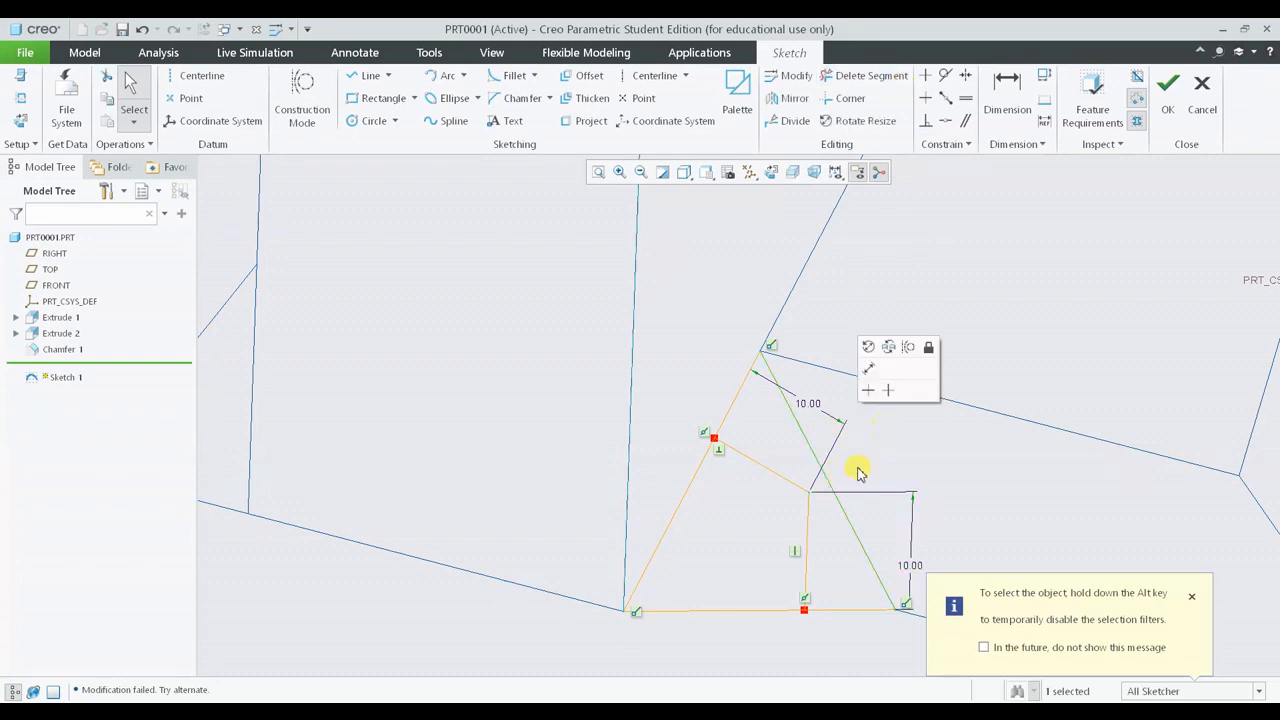
pyautogui.click(834, 491)
pyautogui.click(834, 491)
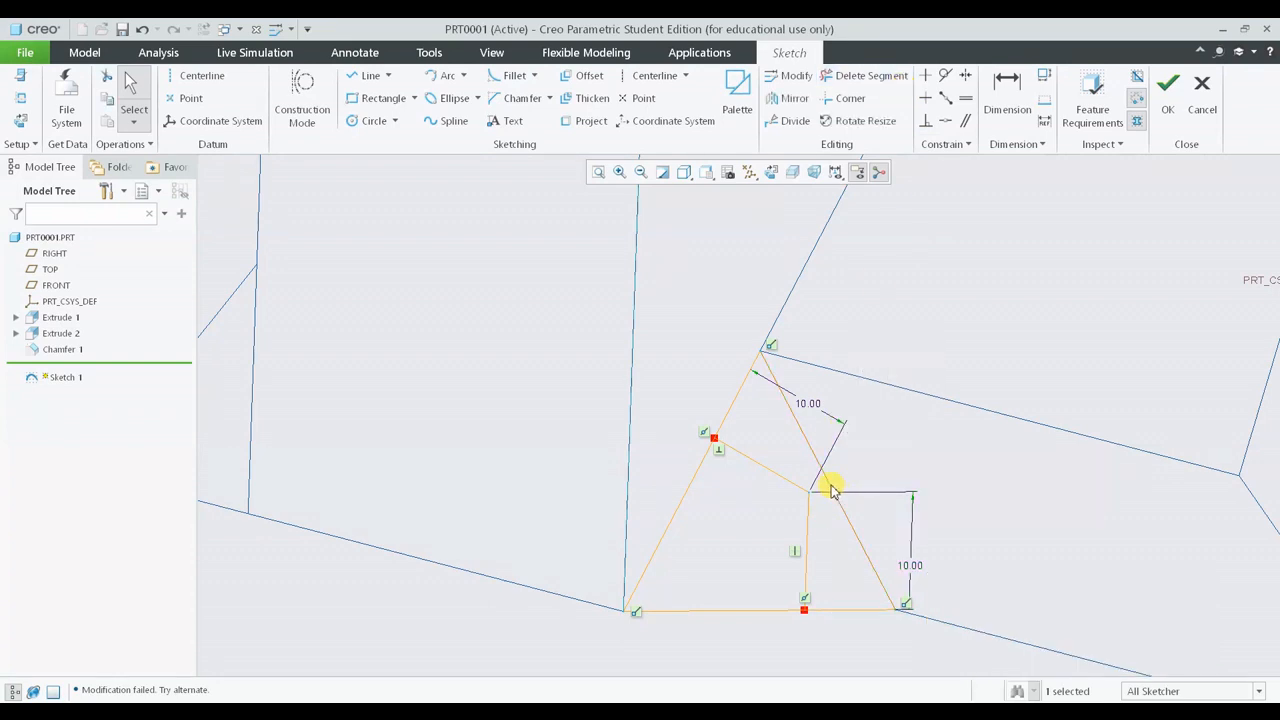
pyautogui.click(868, 80)
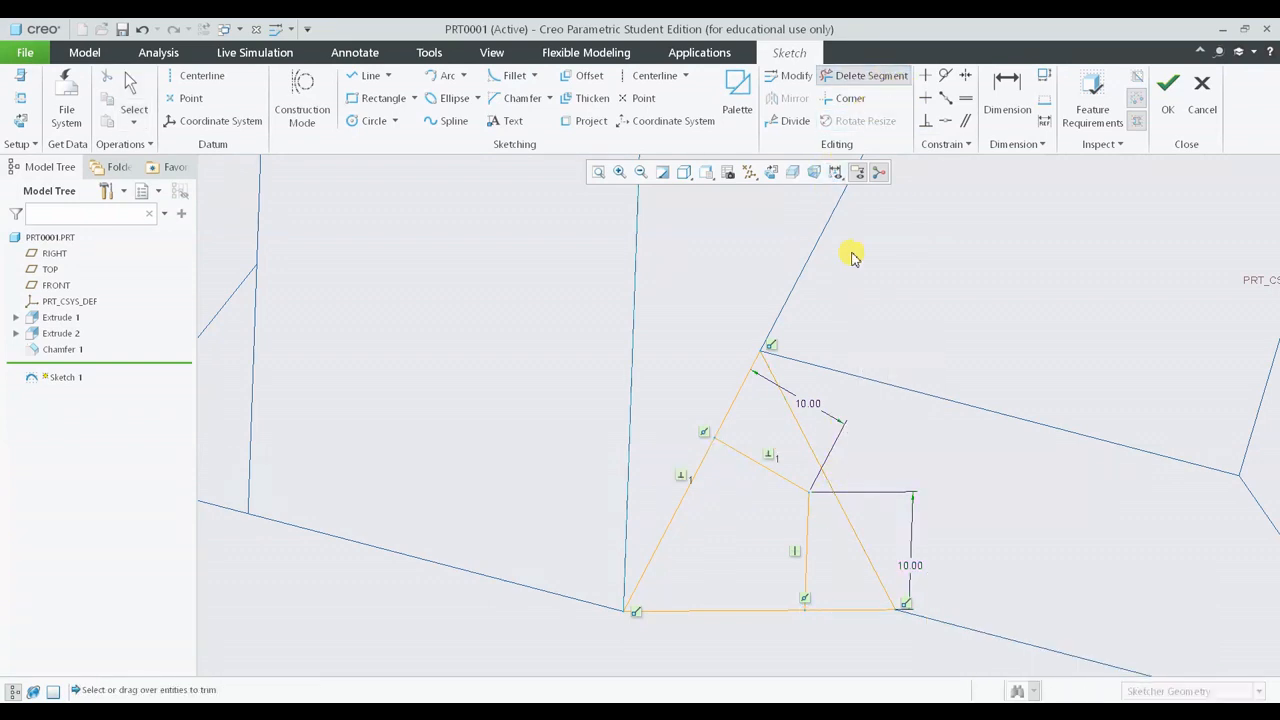
pyautogui.middleClick(883, 444)
pyautogui.moveTo(899, 514)
pyautogui.keyDown('shift'); pyautogui.mouseDown(button='middle')
pyautogui.moveTo(897, 380)
pyautogui.moveTo(874, 386)
pyautogui.mouseUp(button='middle'); pyautogui.keyUp('shift')
pyautogui.click(771, 172)
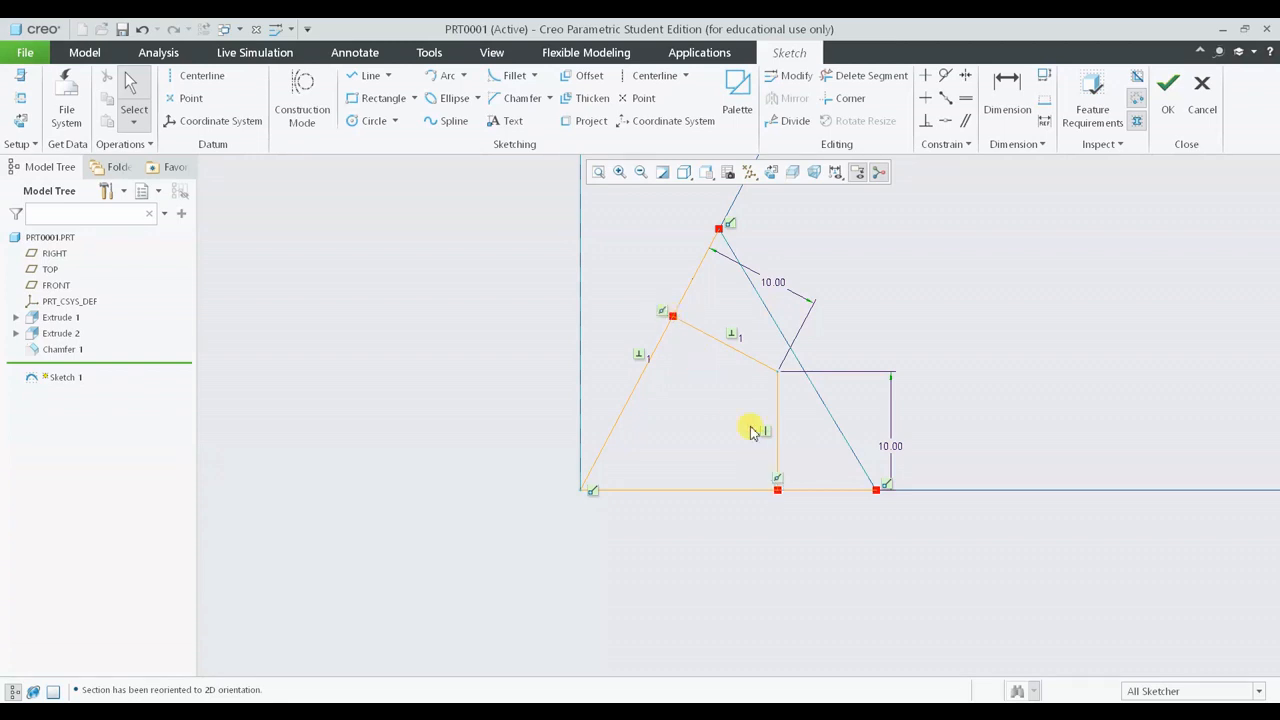
# - Draw a line from the point on the slanted line down to the foot of the vertical line
pyautogui.click(357, 85)
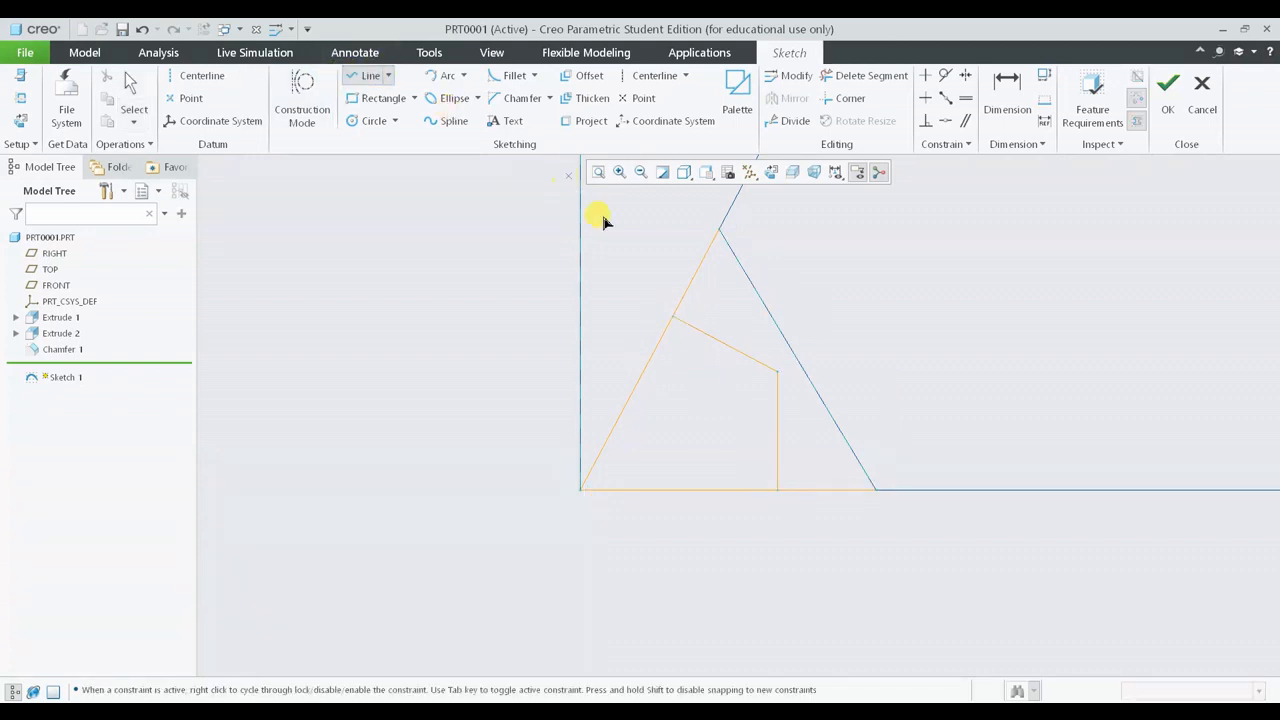
pyautogui.click(673, 317)
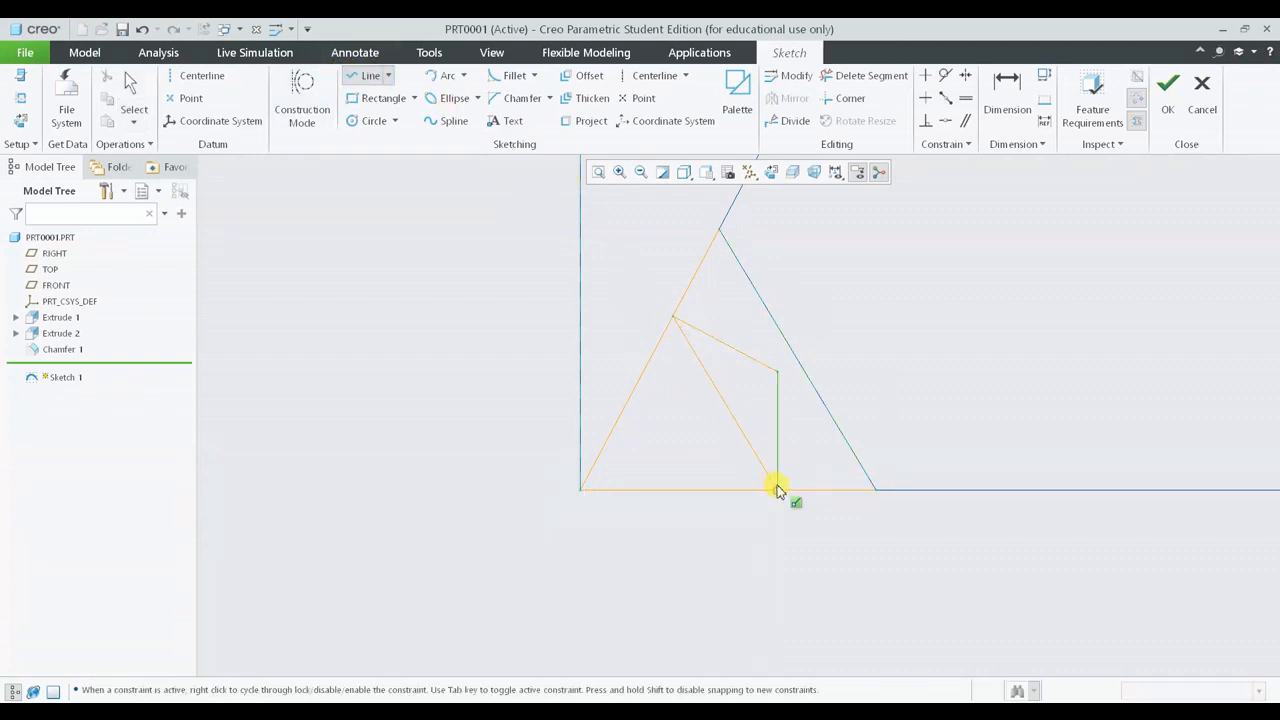
pyautogui.click(777, 489)
pyautogui.middleClick(868, 355)
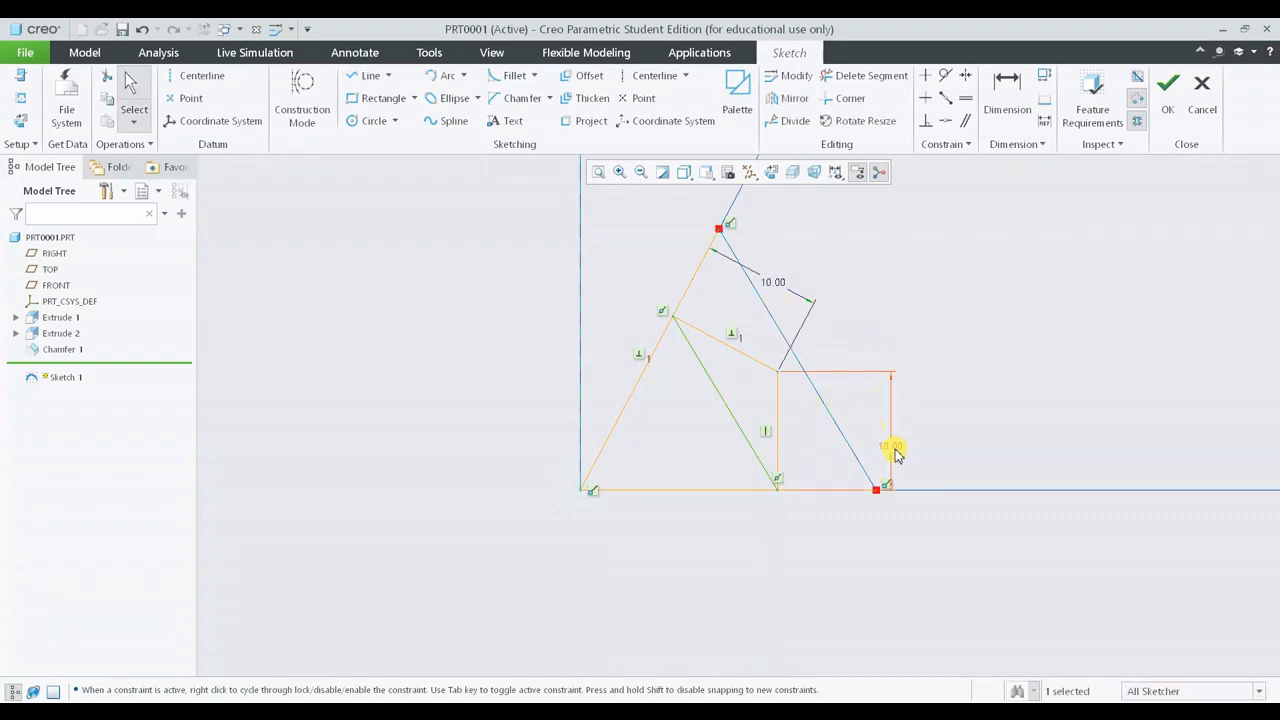
# - Reposition the two 10.00 dimensions in the sketch and finish Sketch 1
pyautogui.moveTo(891, 449); pyautogui.dragTo(821, 445)
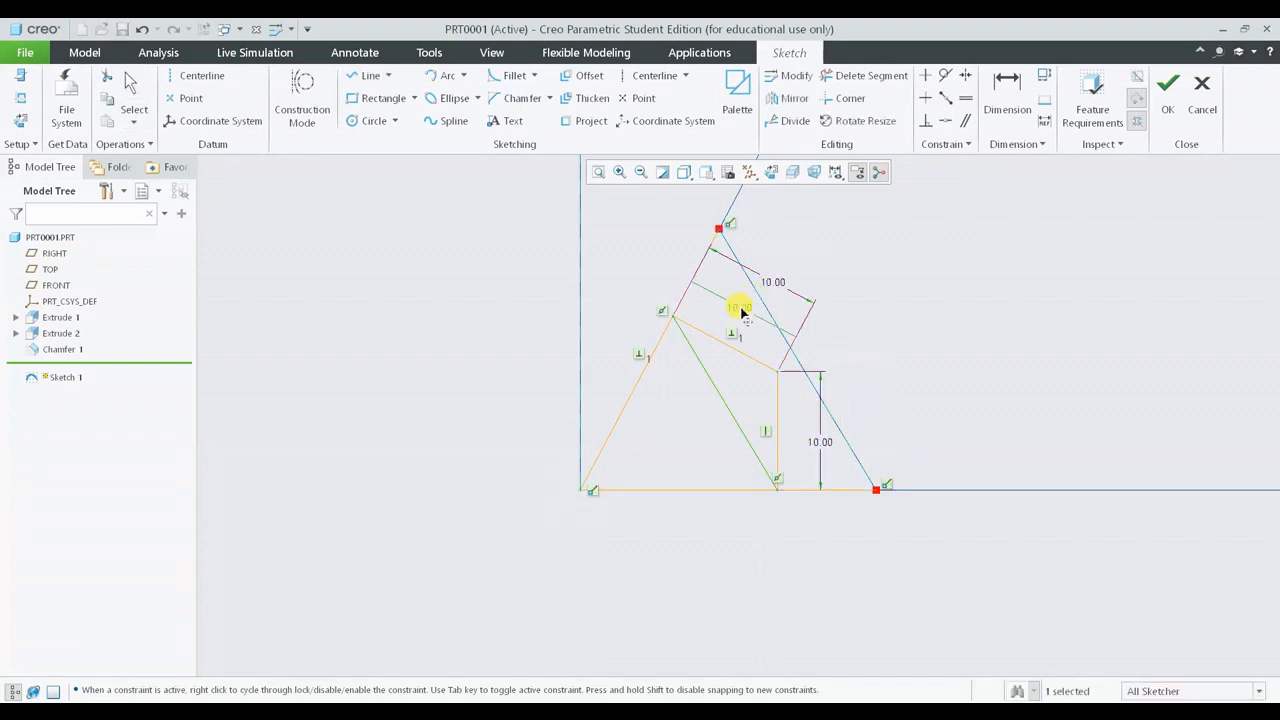
pyautogui.moveTo(757, 303); pyautogui.dragTo(741, 313)
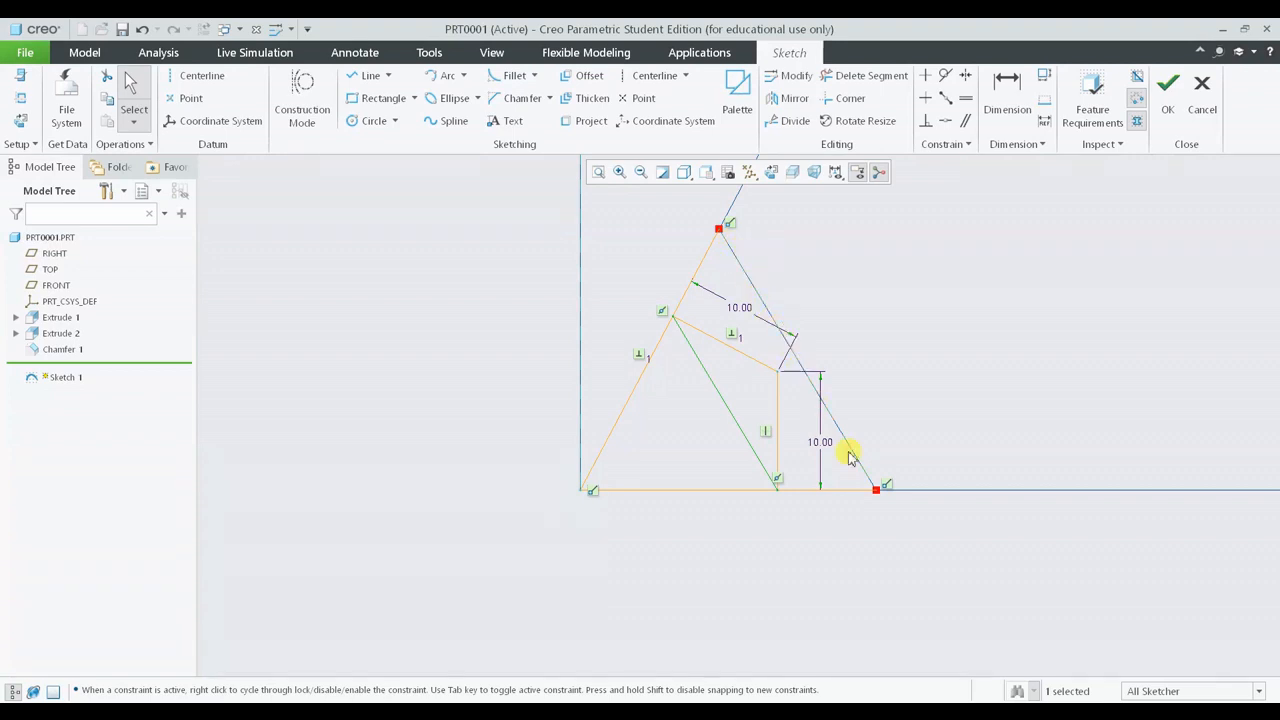
pyautogui.scroll(2, 850, 460)
pyautogui.scroll(-3, 877, 489)
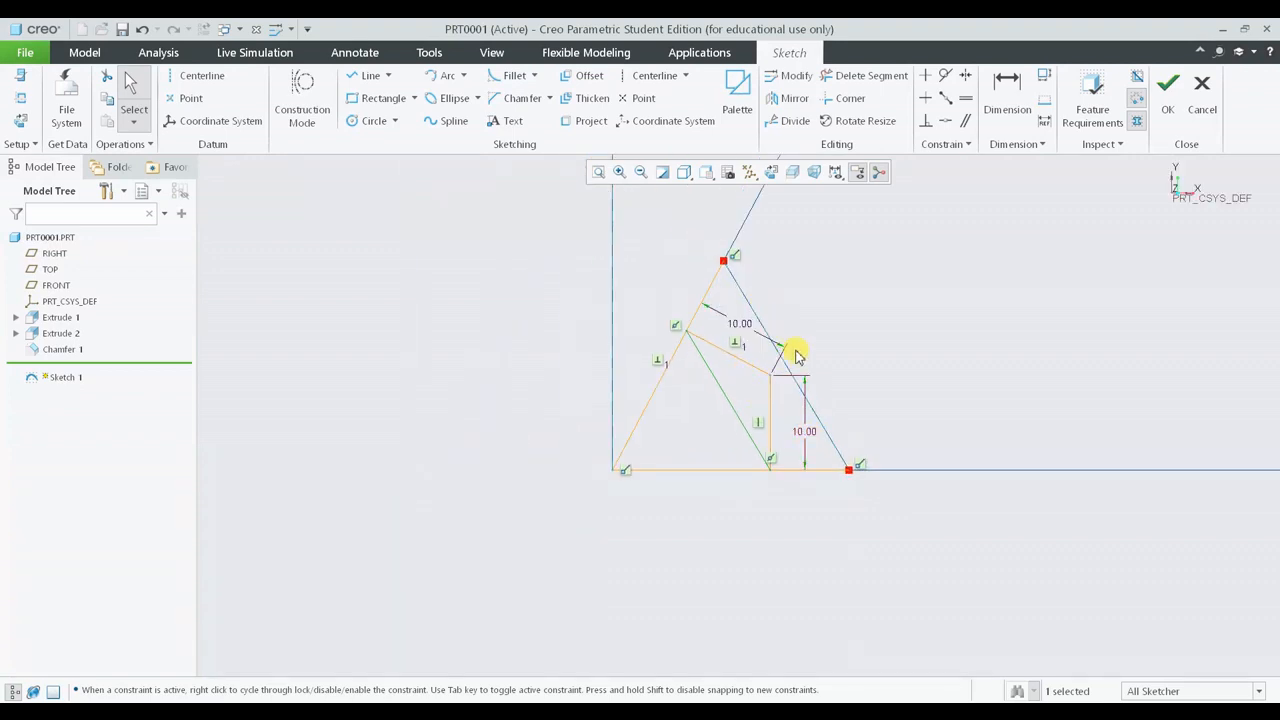
pyautogui.scroll(4, 735, 382)
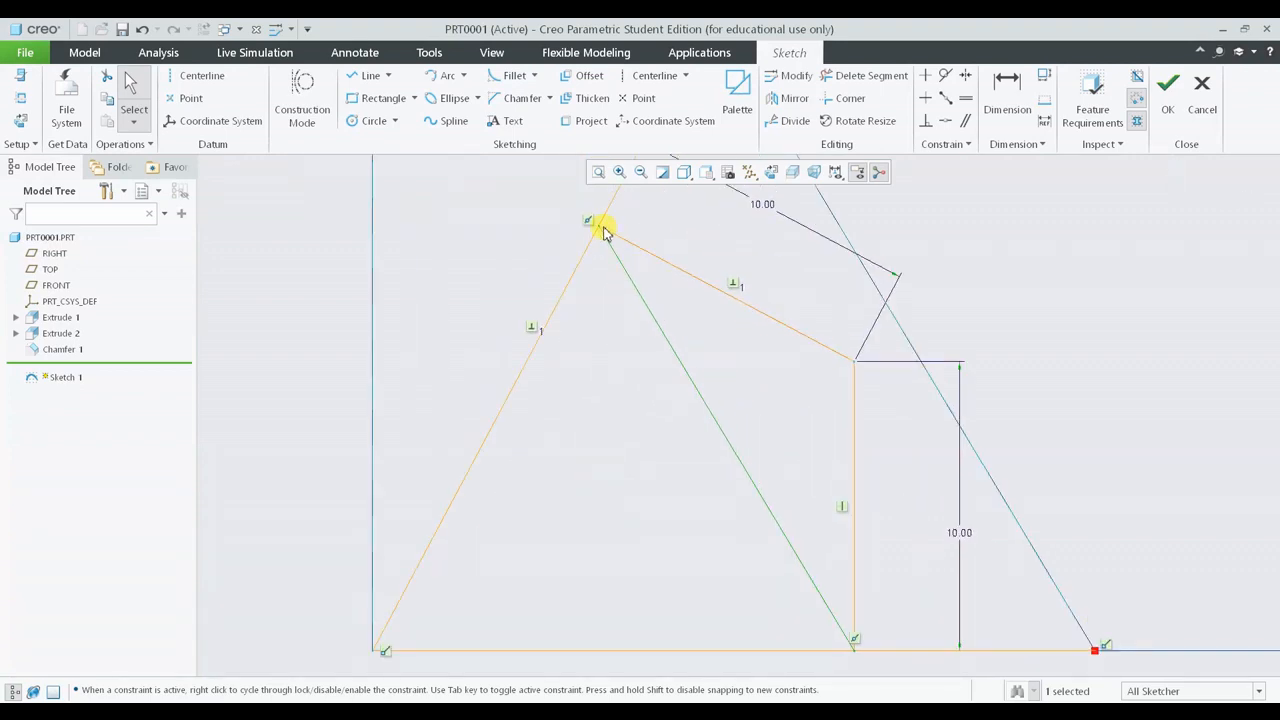
pyautogui.scroll(-3, 921, 570)
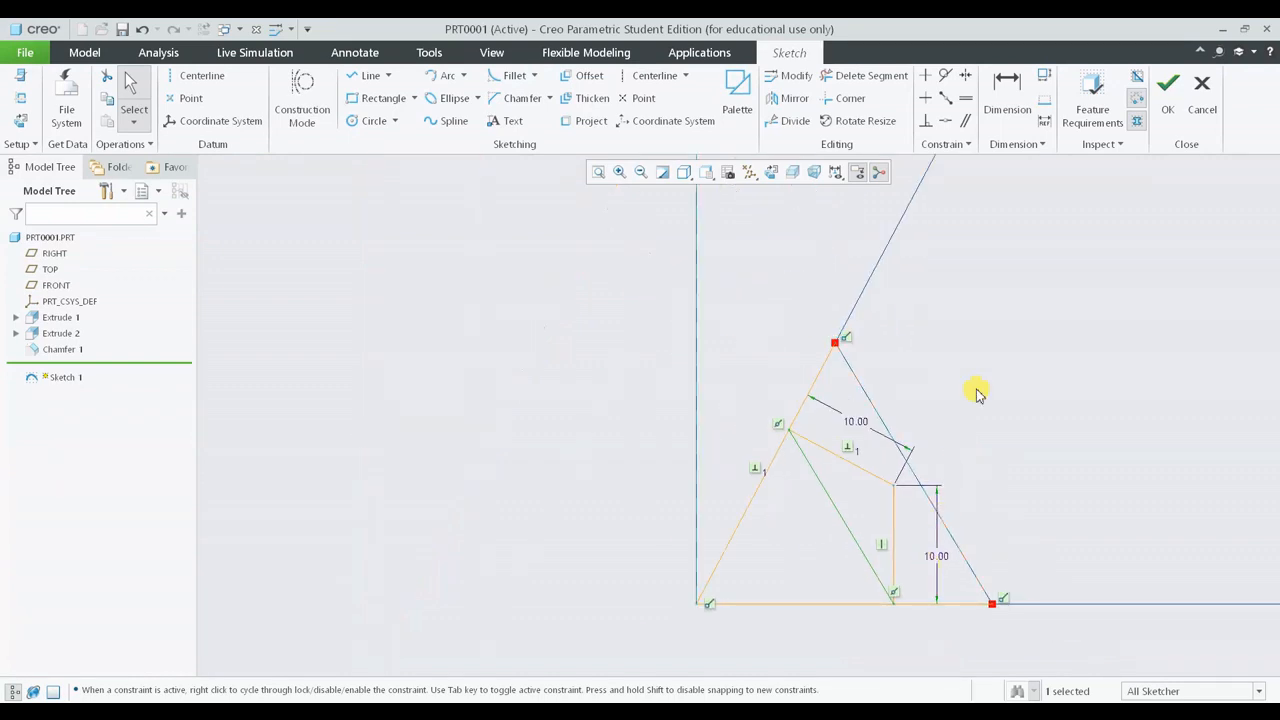
pyautogui.click(1167, 97)
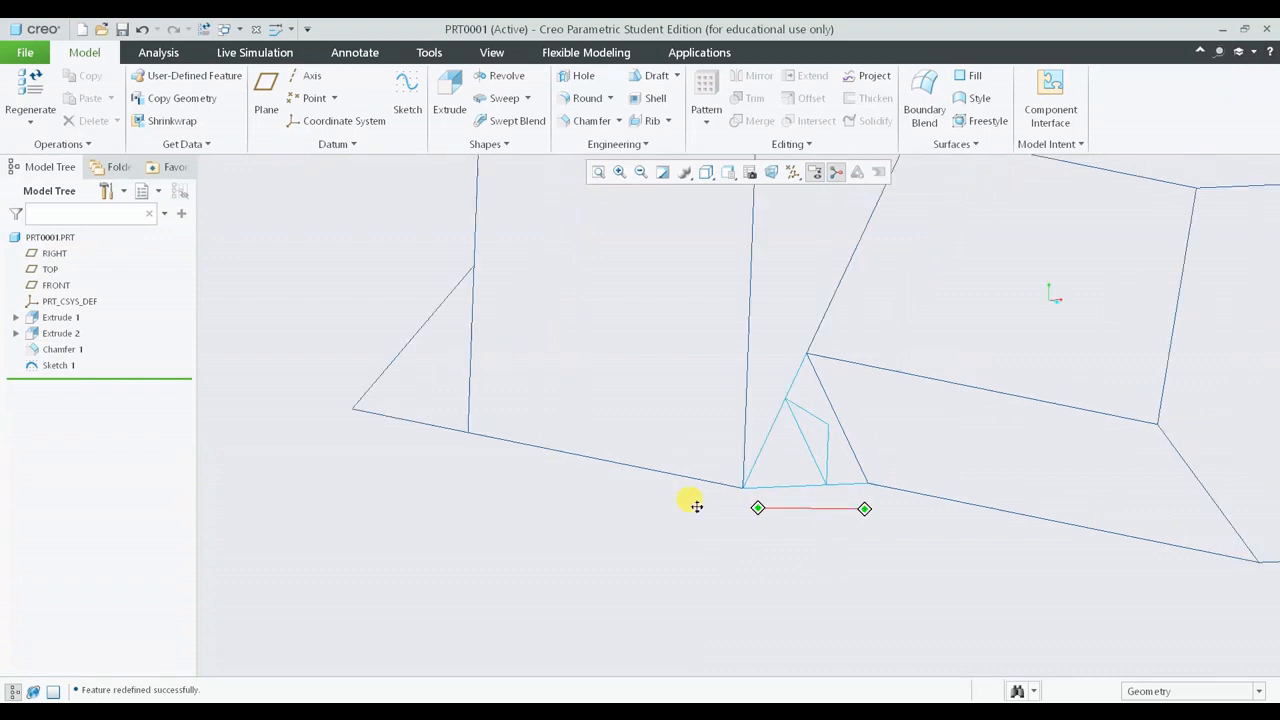
# - Switch the model display to Shading With Edges
pyautogui.click(705, 172)
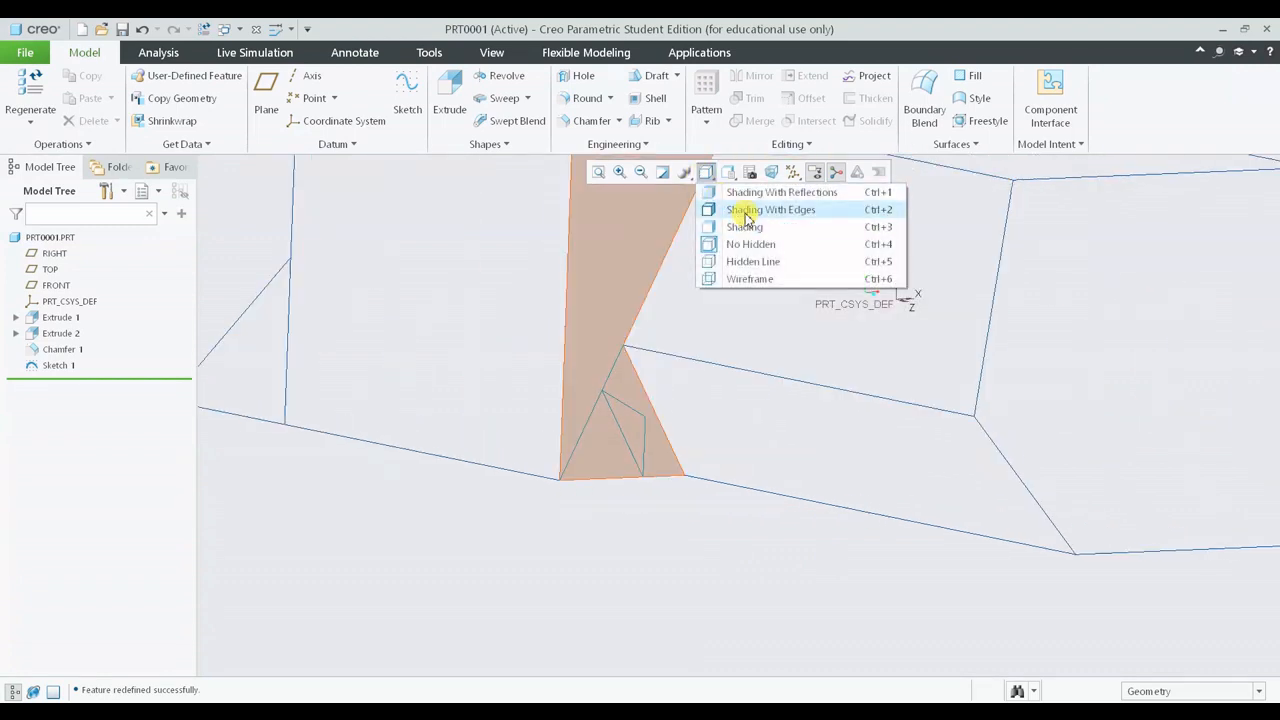
pyautogui.click(737, 212)
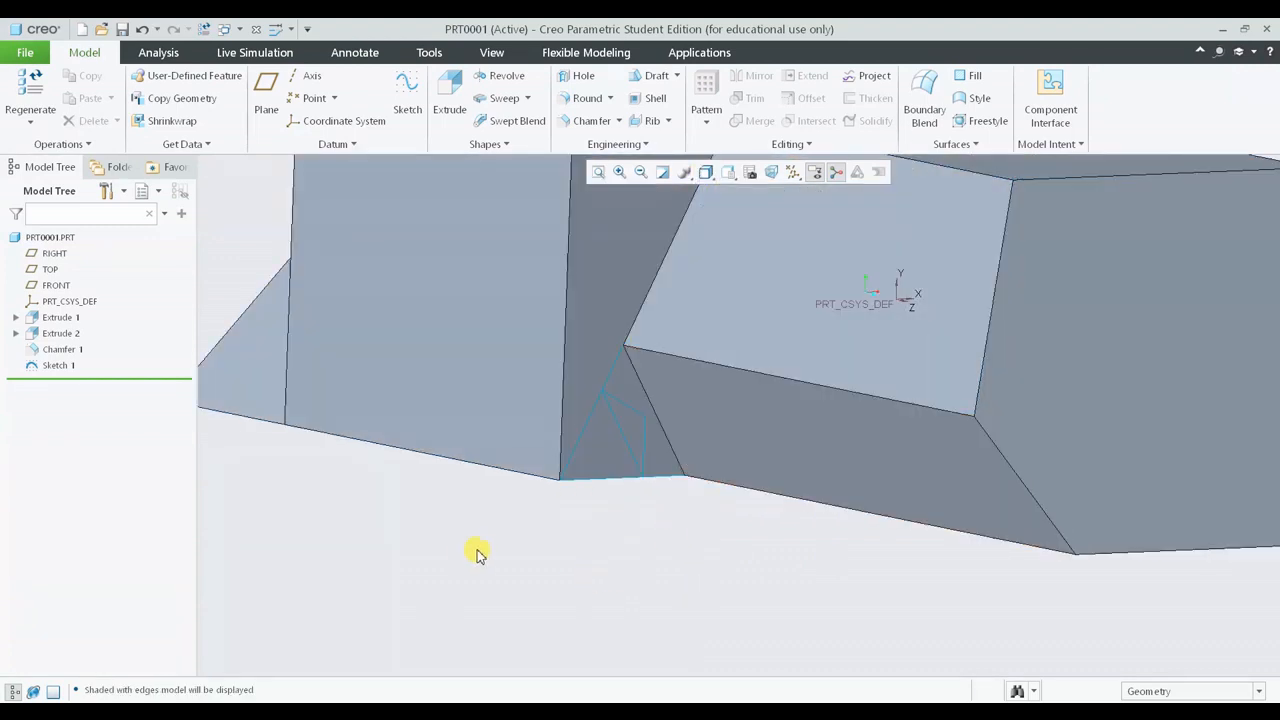
pyautogui.scroll(-1, 476, 552)
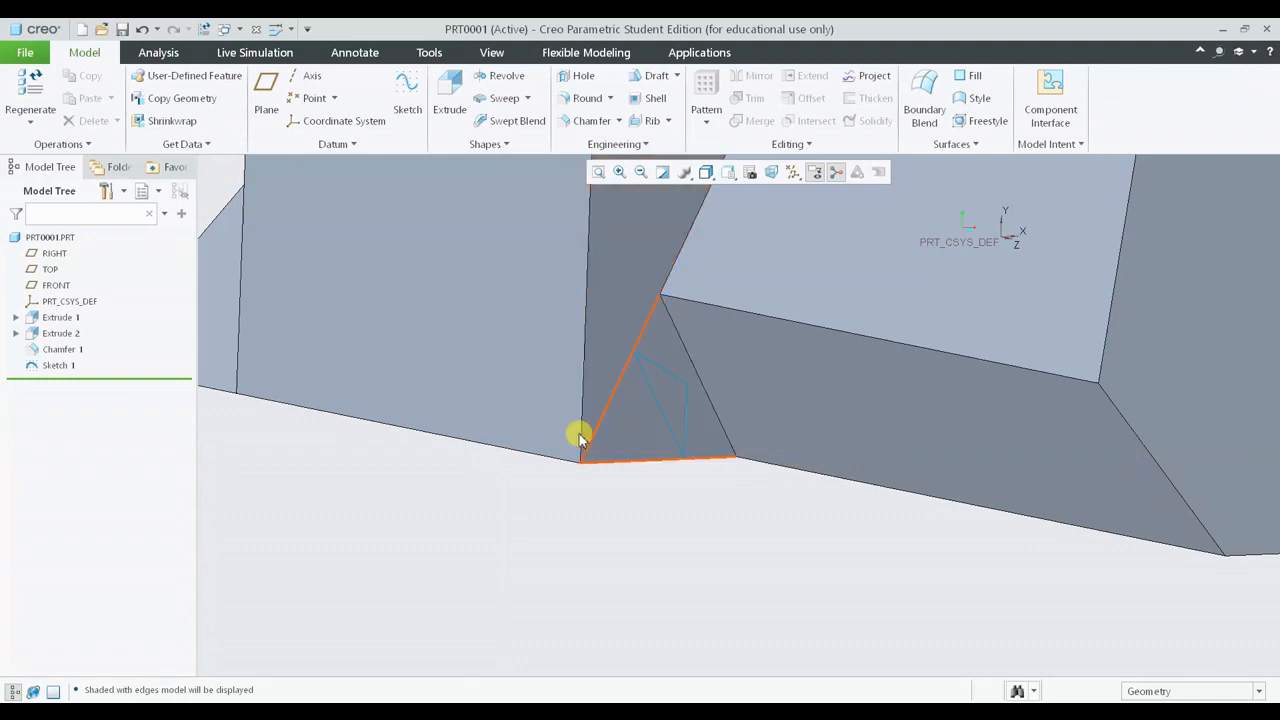
# - Edit Chamfer 1's definition and set its chamfer distance to 10
pyautogui.click(62, 349)
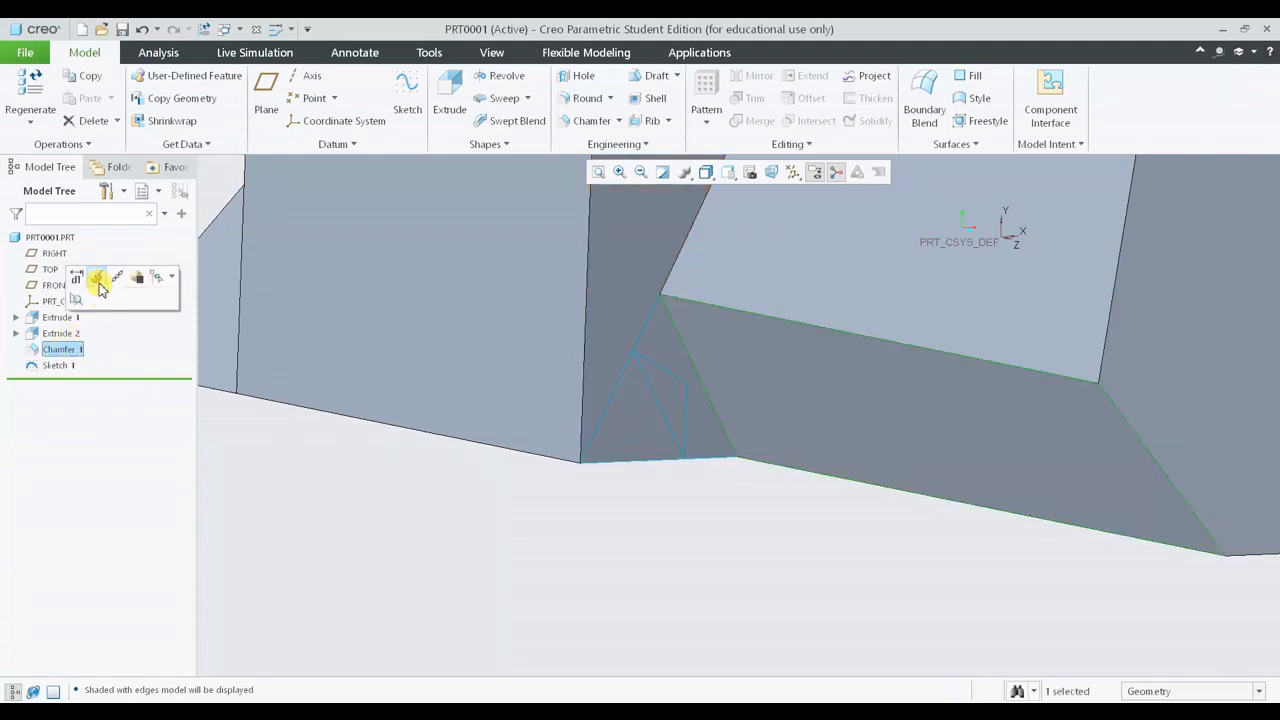
pyautogui.click(98, 281)
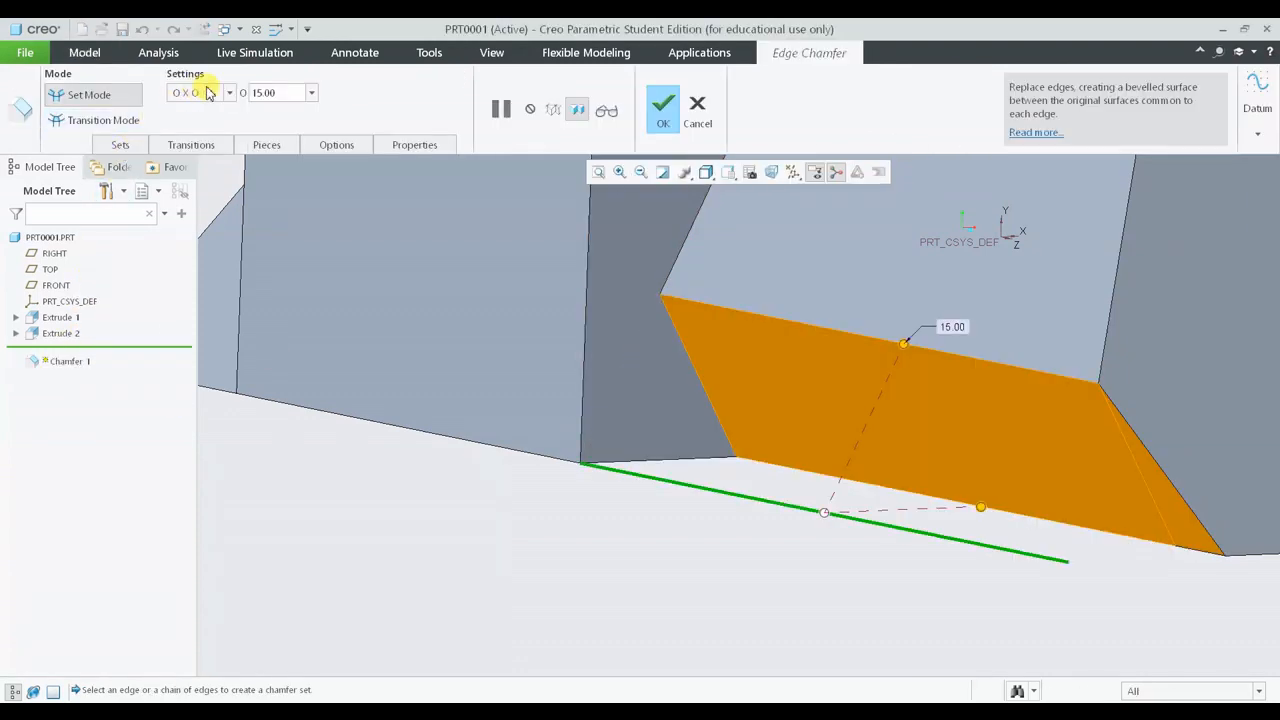
pyautogui.doubleClick(268, 92)
pyautogui.write('10')
pyautogui.press('Return')
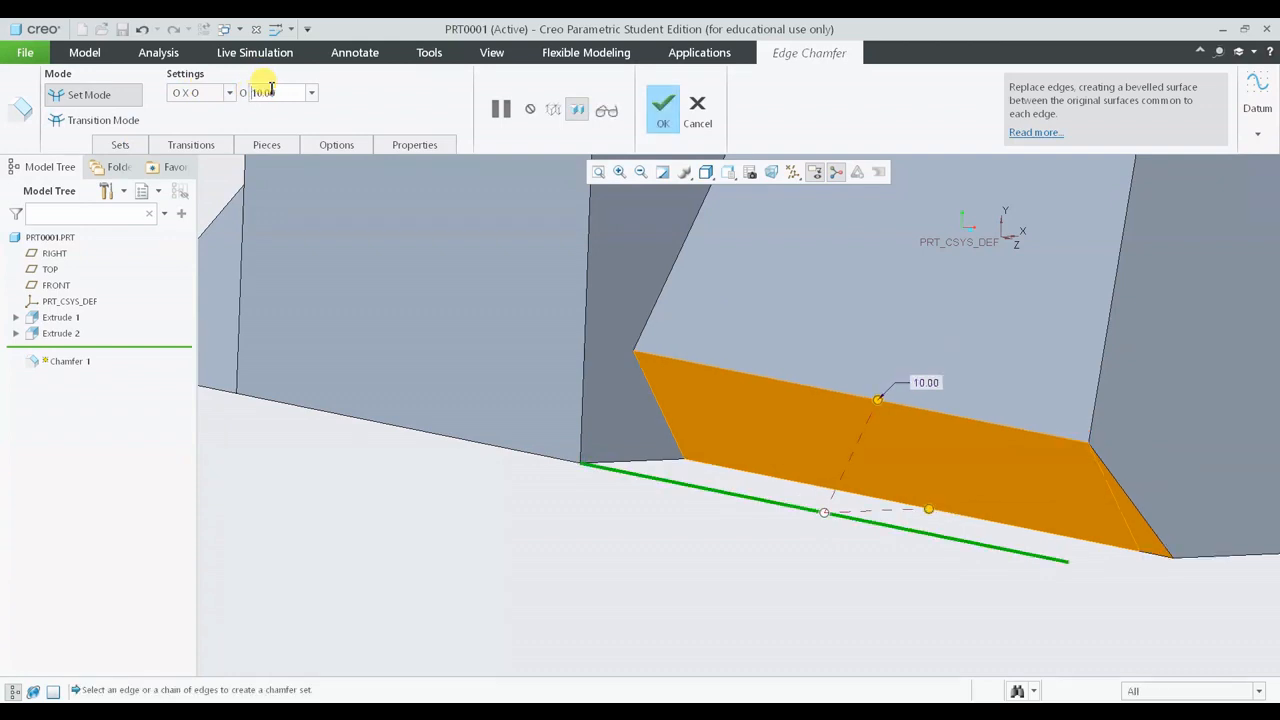
pyautogui.click(663, 110)
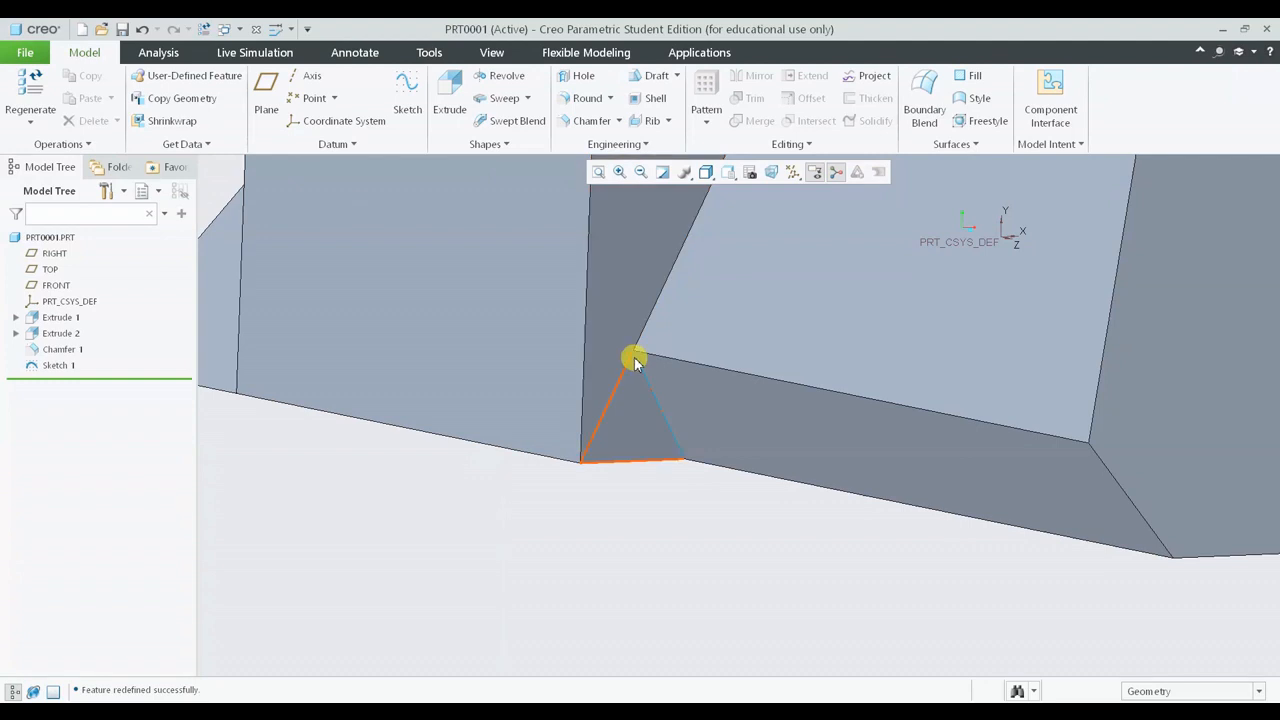
# - Open Sketch 1 for editing to check it against the chamfer, then close it
pyautogui.click(56, 365)
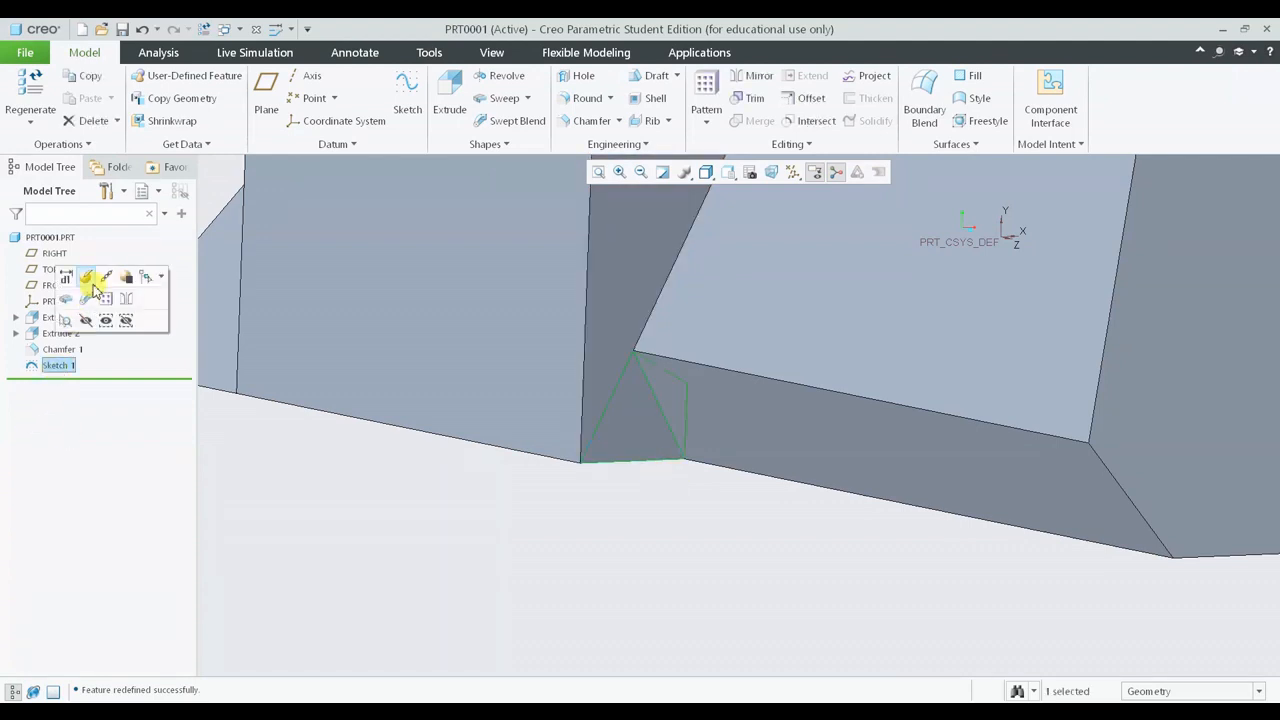
pyautogui.click(86, 277)
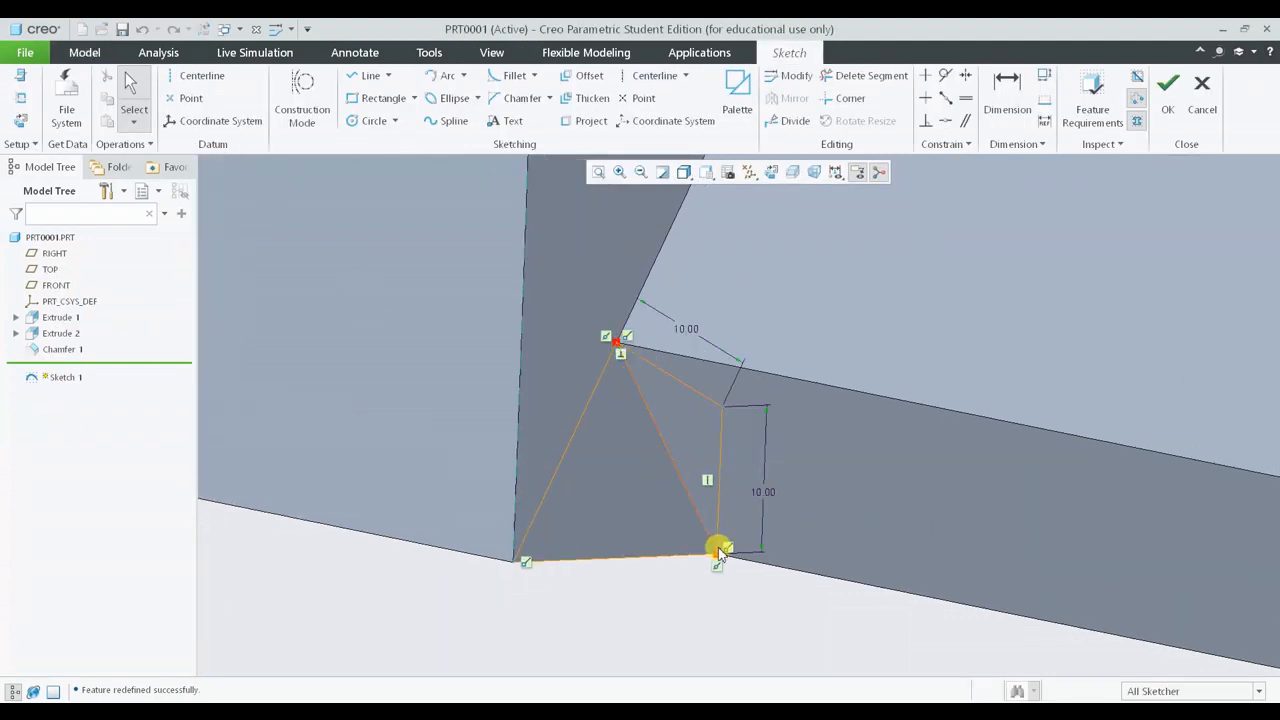
pyautogui.scroll(1, 664, 467)
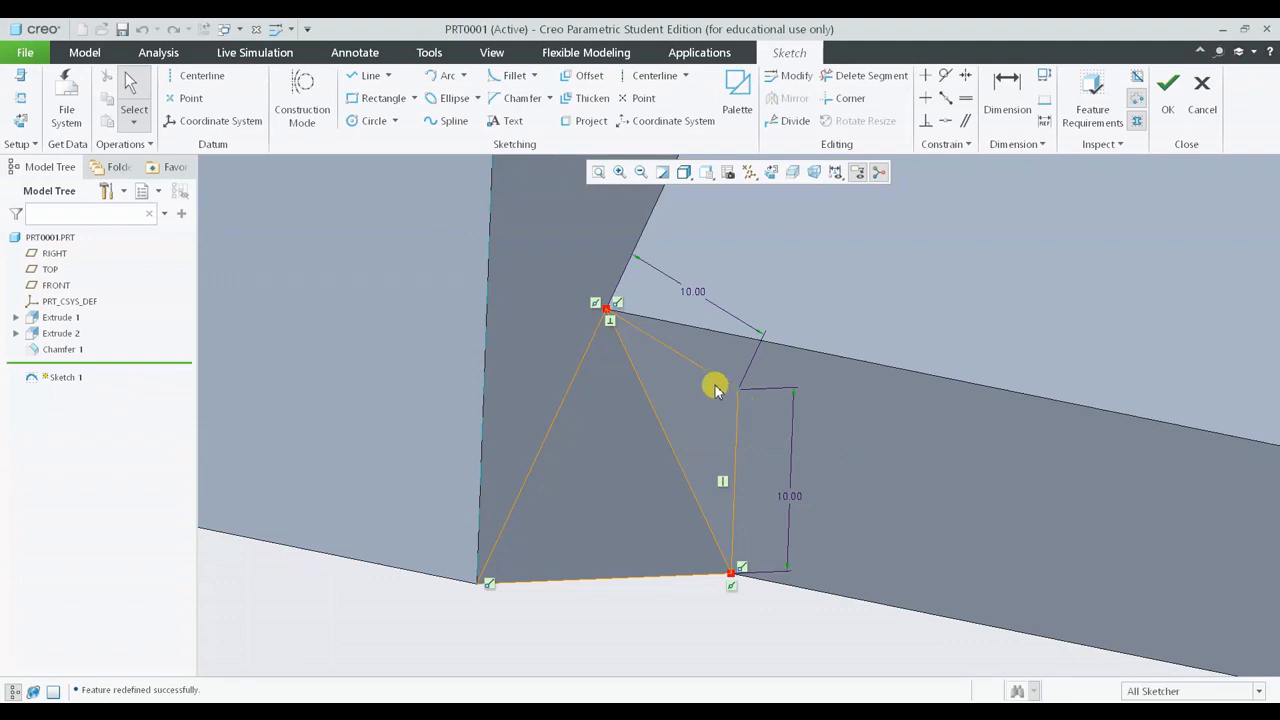
pyautogui.scroll(-1, 710, 396)
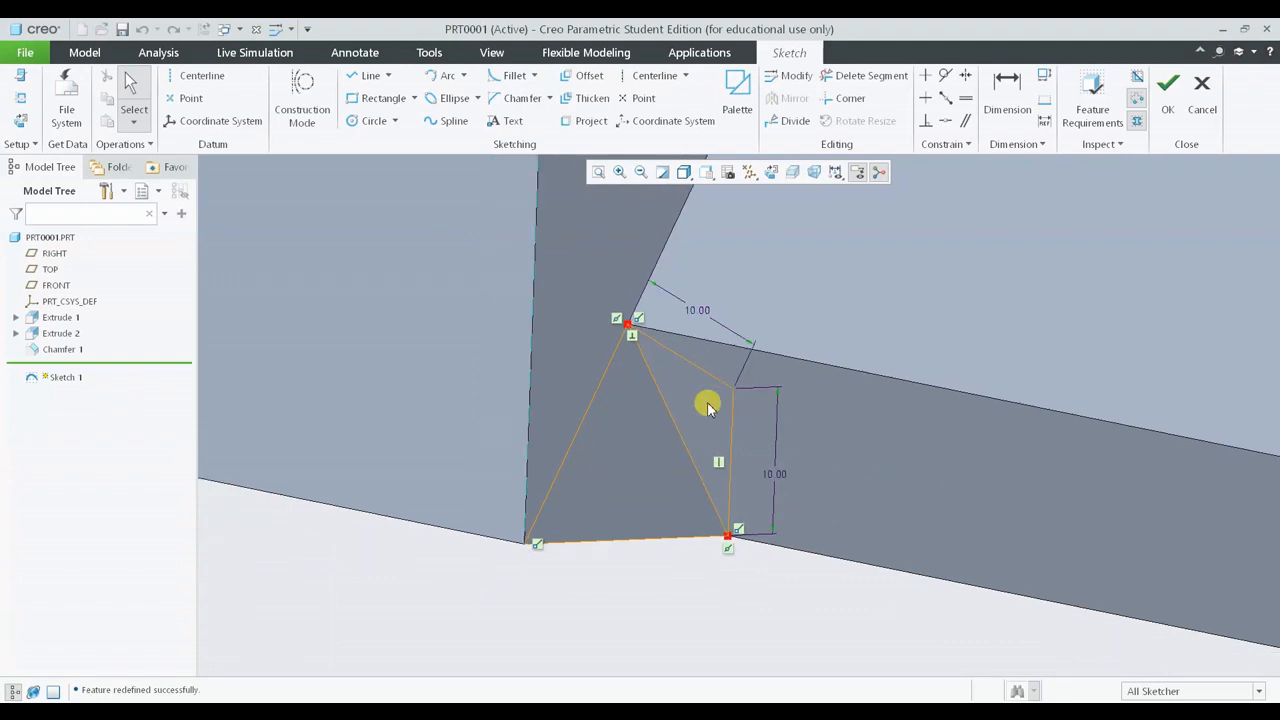
pyautogui.click(1167, 100)
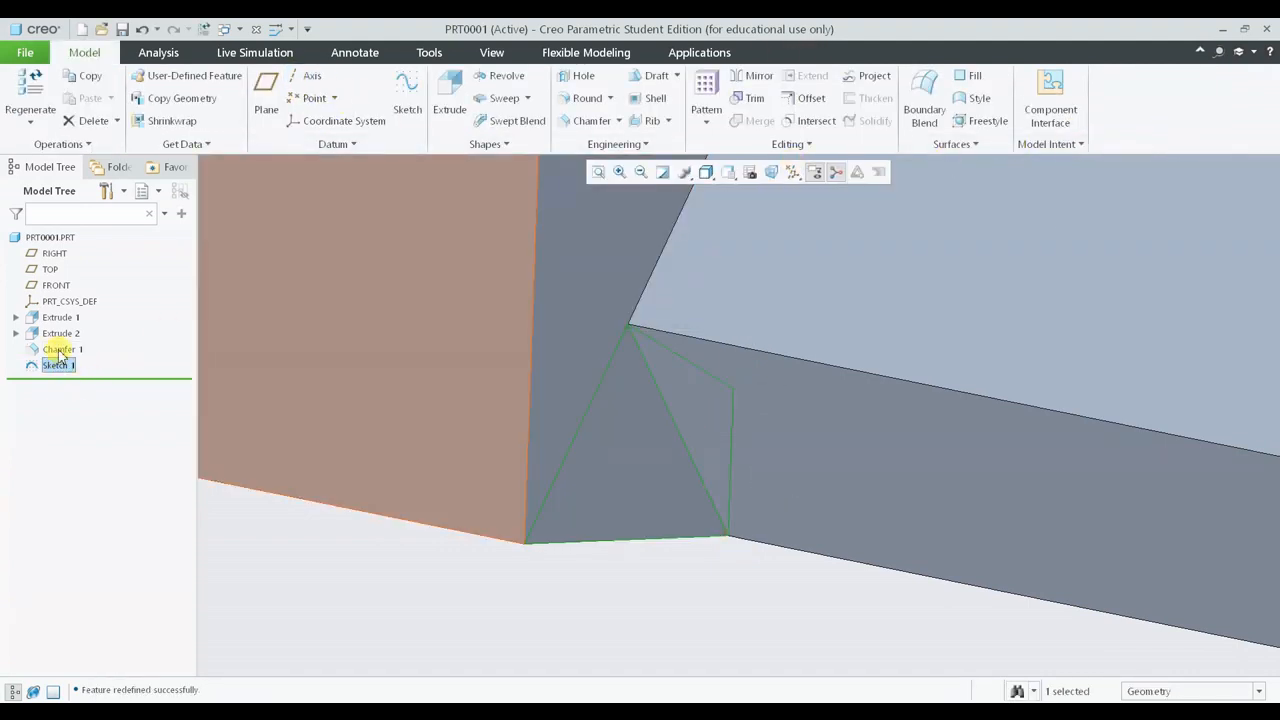
# - Open Chamfer 1's definition to review the chamfer scheme options, keeping O x O, then cancel
pyautogui.click(62, 348)
pyautogui.click(86, 284)
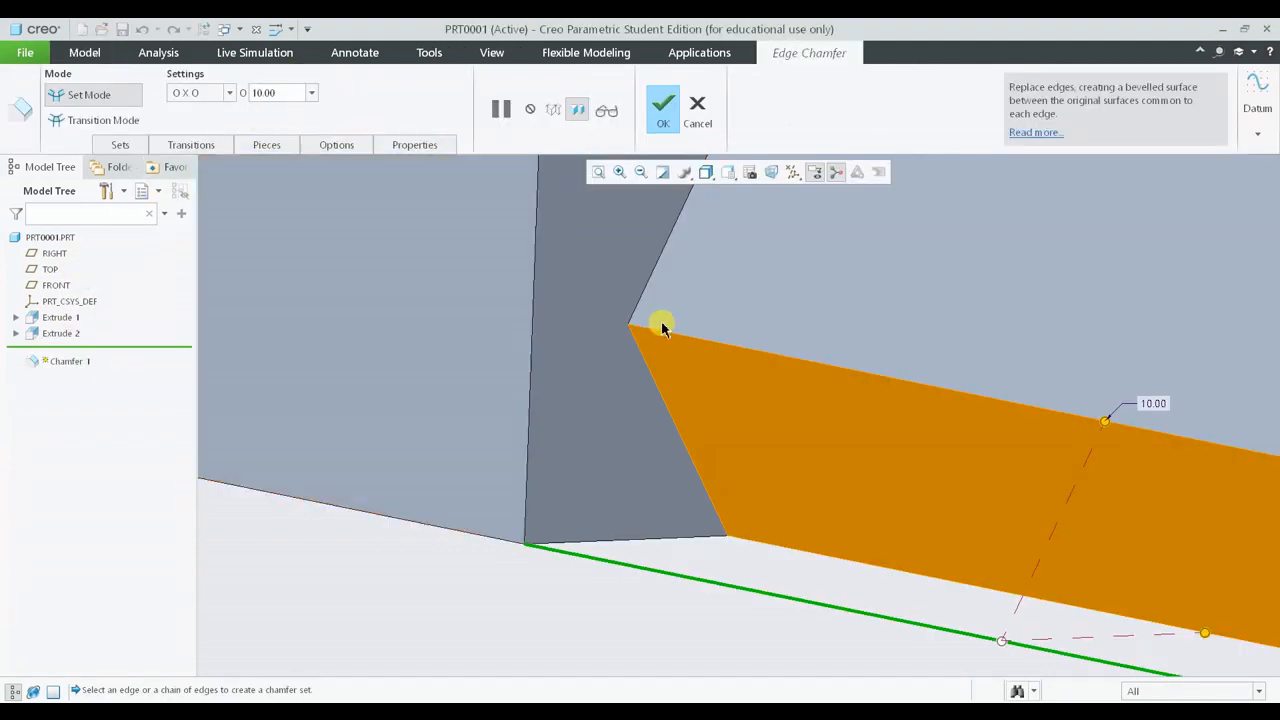
pyautogui.click(180, 92)
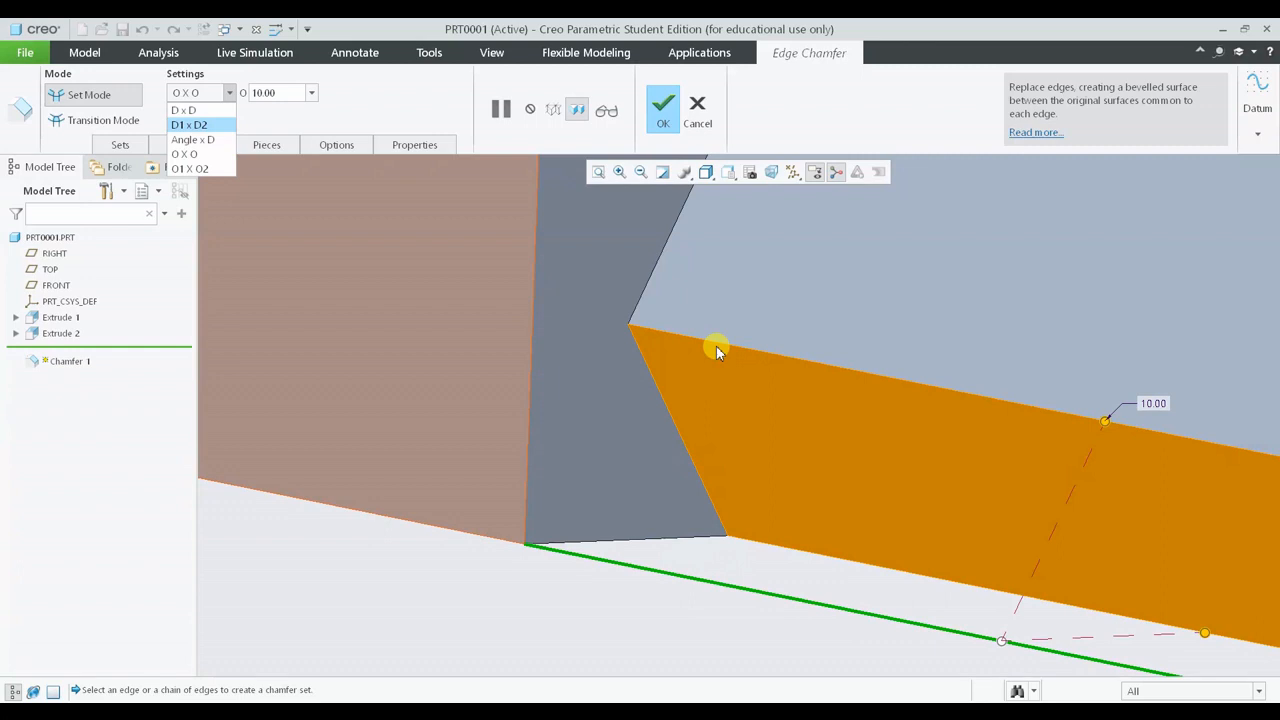
pyautogui.click(179, 153)
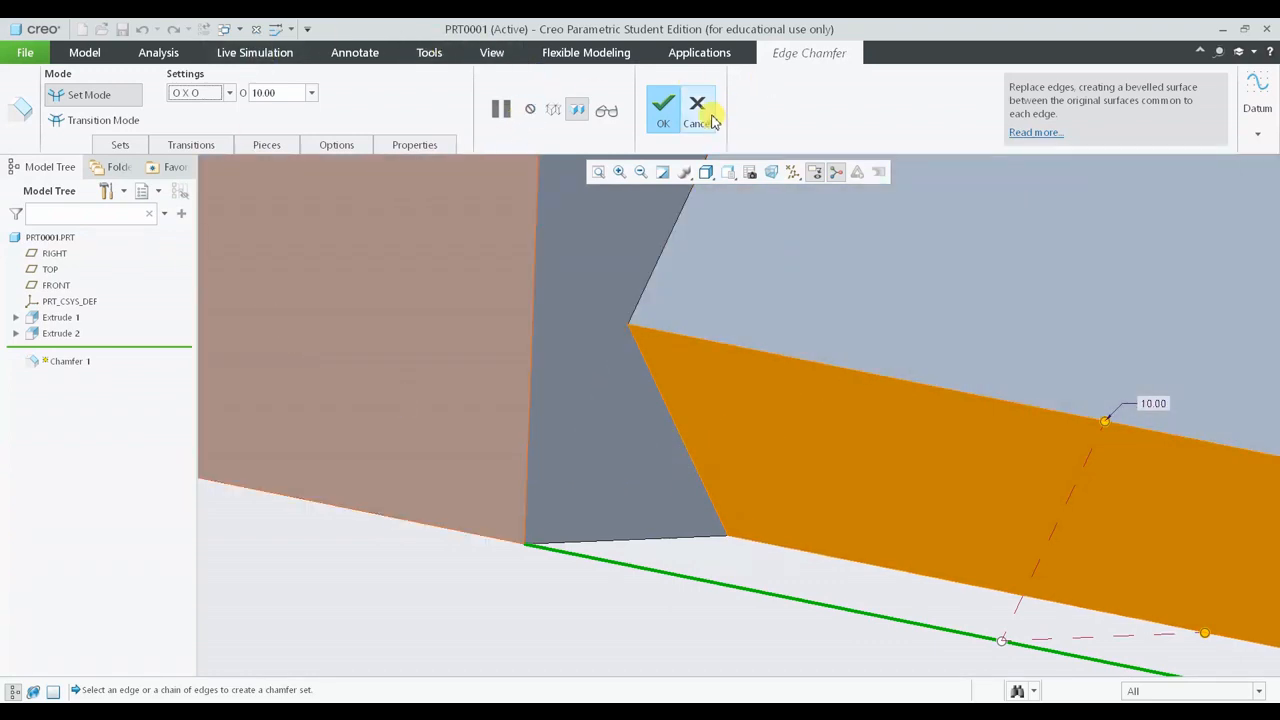
pyautogui.click(674, 110)
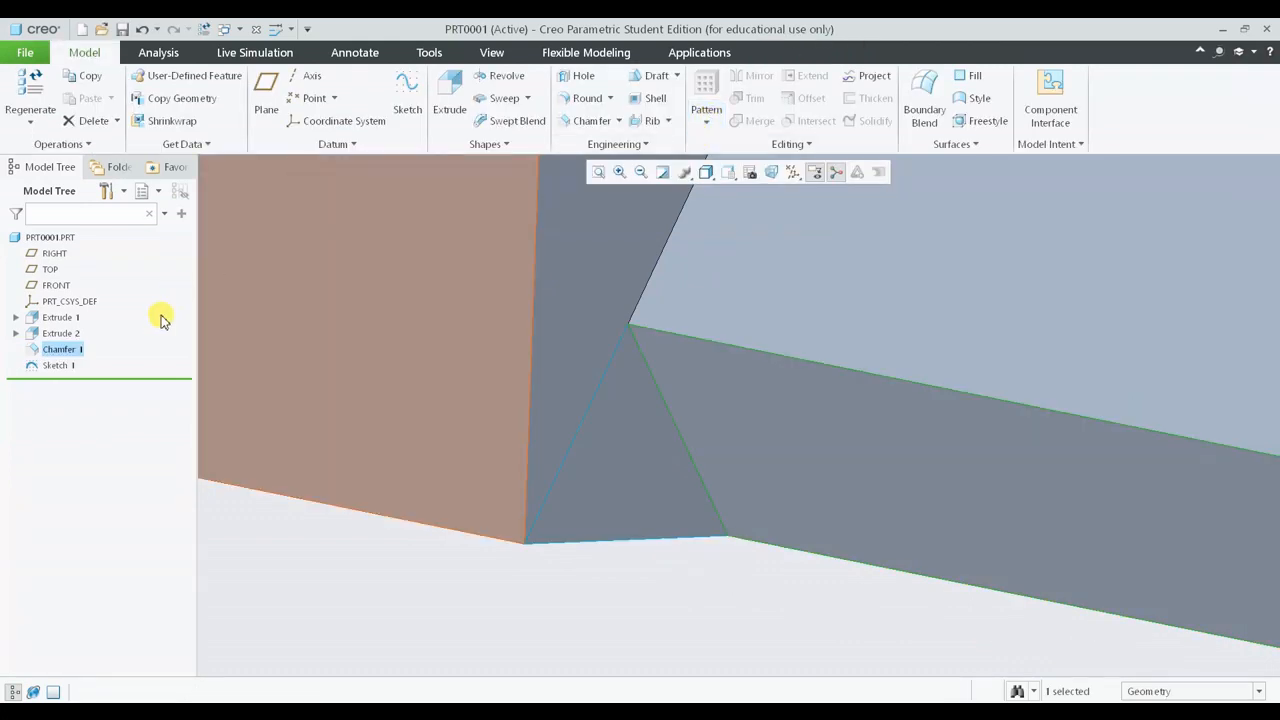